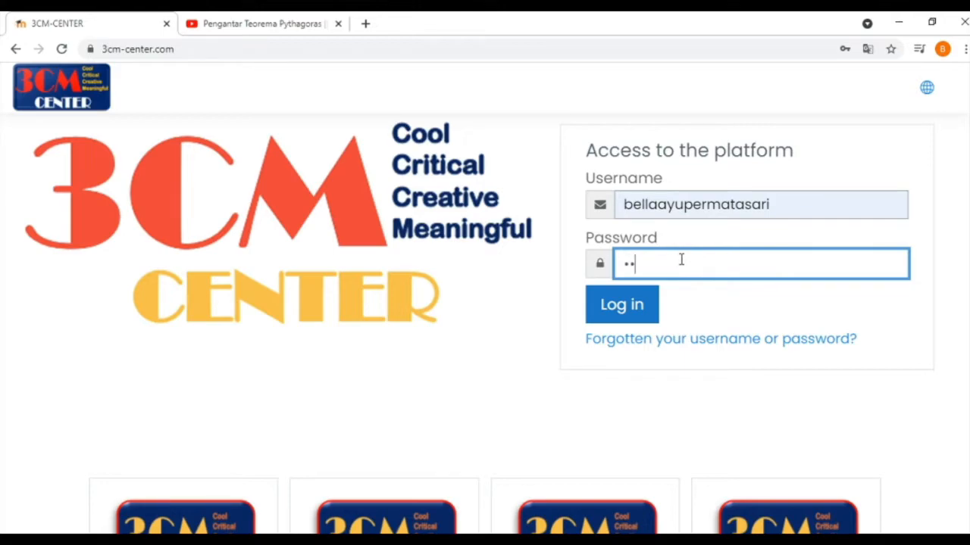
- Enter the account password and log in to the platform
{"action": "type", "text": "•"}
{"action": "key", "text": "Return"}
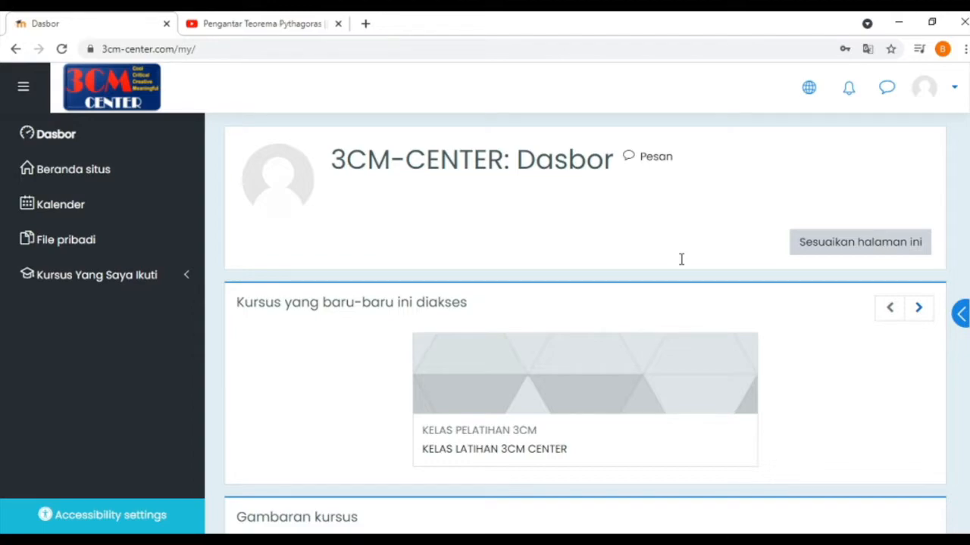
- Open the KELAS TIM 3CM course from the list of enrolled courses
{"action": "scroll", "coordinate": [586, 323], "scroll_direction": "down", "scroll_amount": 5}
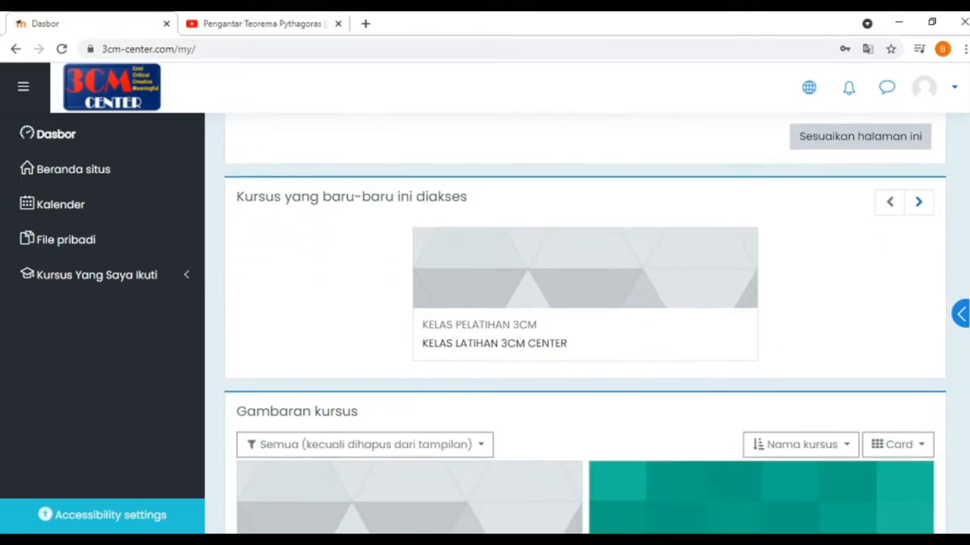
{"action": "scroll", "coordinate": [586, 323], "scroll_direction": "up", "scroll_amount": 3}
{"action": "scroll", "coordinate": [586, 323], "scroll_direction": "up", "scroll_amount": 2}
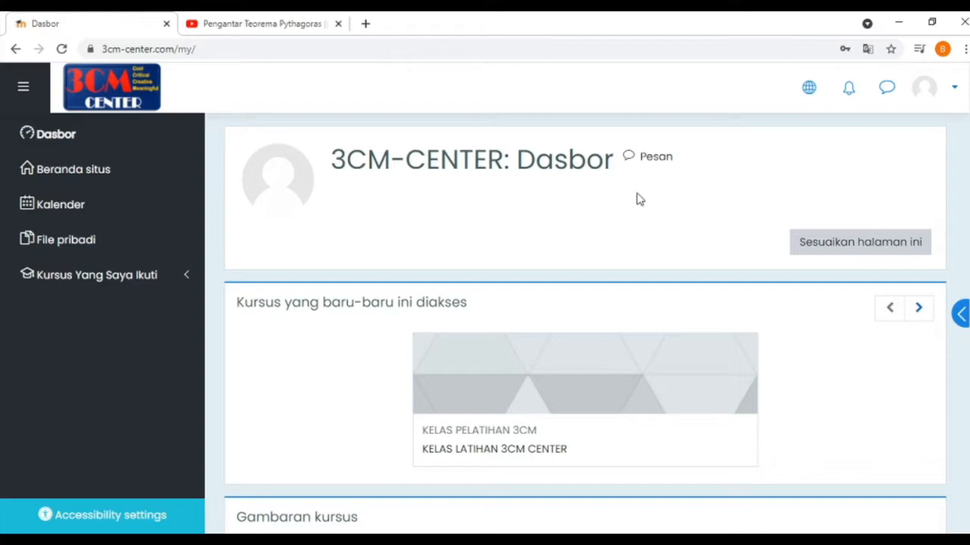
{"action": "left_click", "coordinate": [126, 281]}
{"action": "scroll", "coordinate": [201, 283], "scroll_direction": "down", "scroll_amount": 1}
{"action": "scroll", "coordinate": [203, 284], "scroll_direction": "down", "scroll_amount": 1}
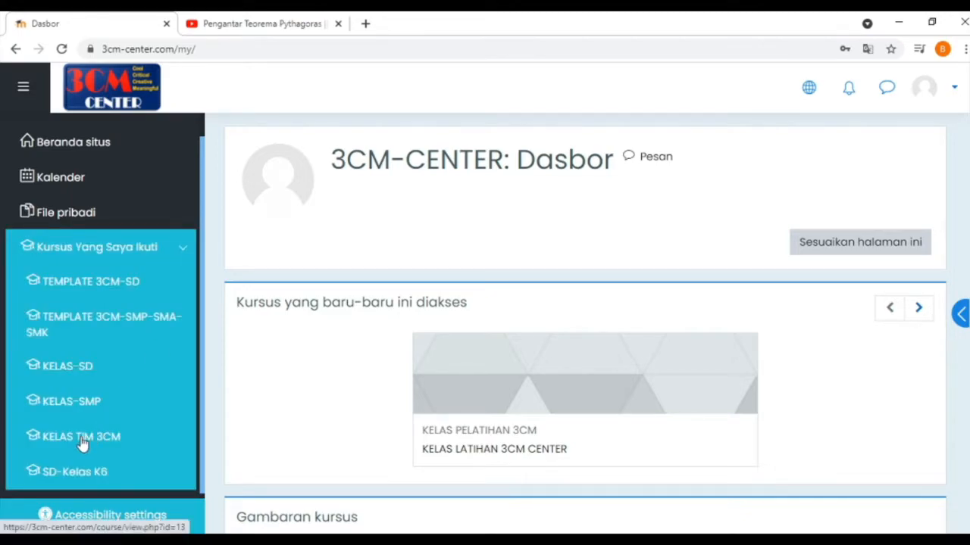
{"action": "left_click", "coordinate": [82, 443]}
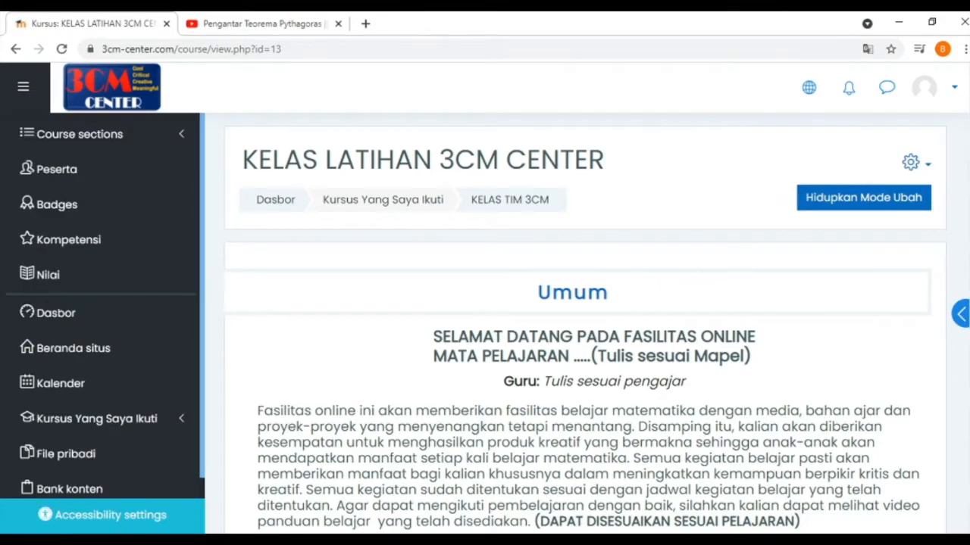
- Examine the course's welcome section and Topik 1 with its basic competencies, short description and COOL, CRITICAL and MEANINGFUL learning activities
{"action": "scroll", "coordinate": [585, 325], "scroll_direction": "down", "scroll_amount": 1}
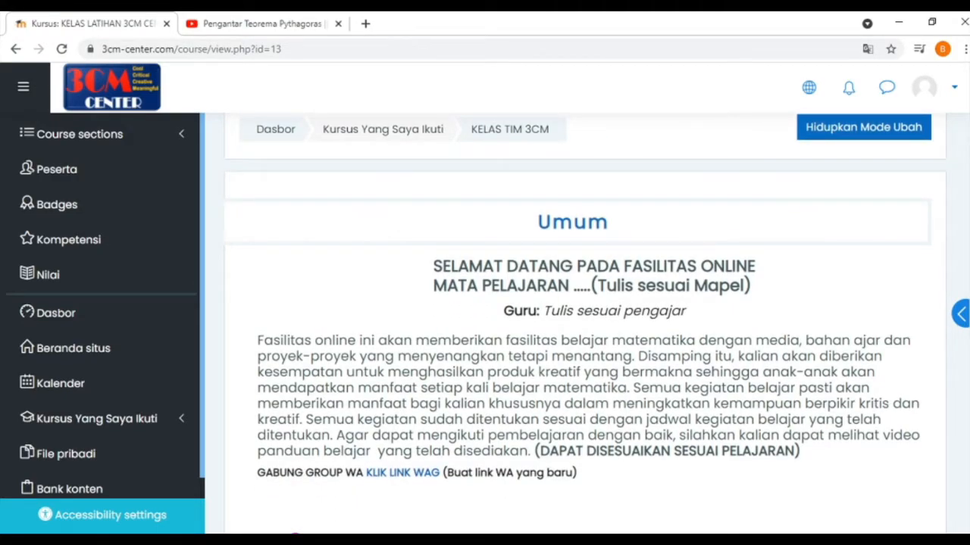
{"action": "scroll", "coordinate": [585, 325], "scroll_direction": "down", "scroll_amount": 1}
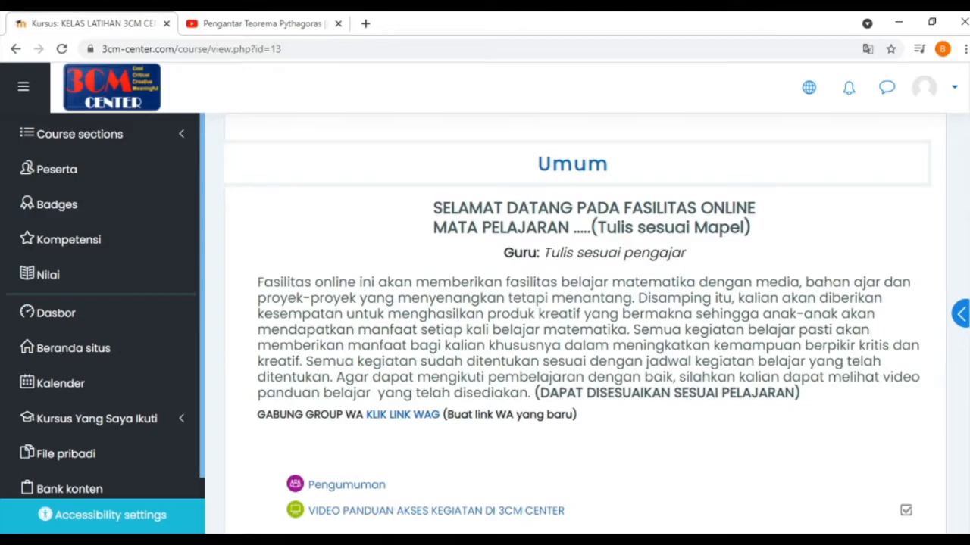
{"action": "scroll", "coordinate": [585, 325], "scroll_direction": "down", "scroll_amount": 4}
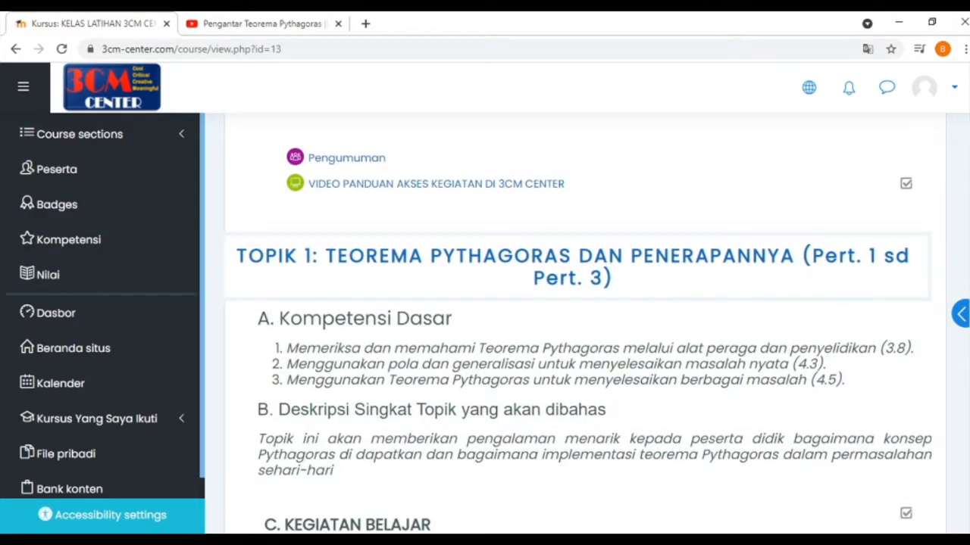
{"action": "scroll", "coordinate": [585, 325], "scroll_direction": "down", "scroll_amount": 1}
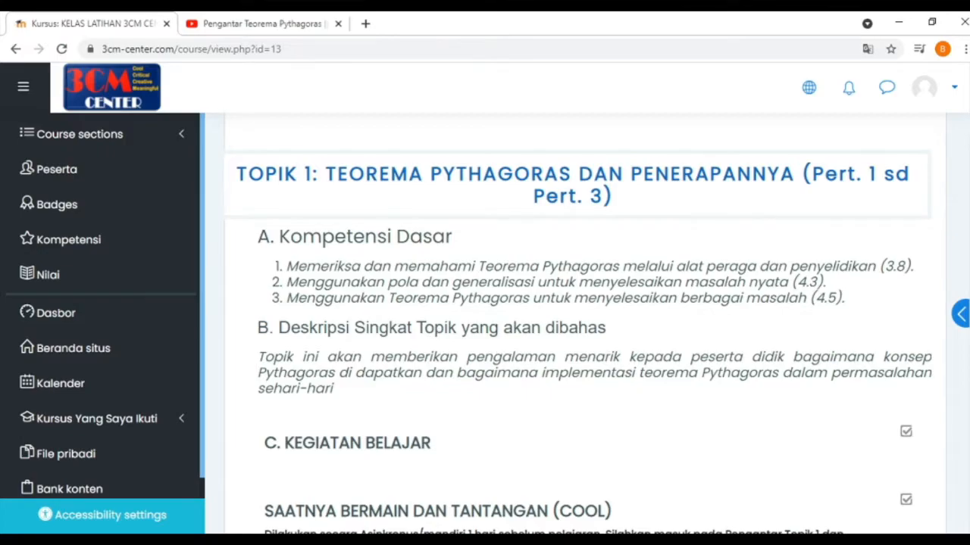
{"action": "scroll", "coordinate": [578, 324], "scroll_direction": "down", "scroll_amount": 4}
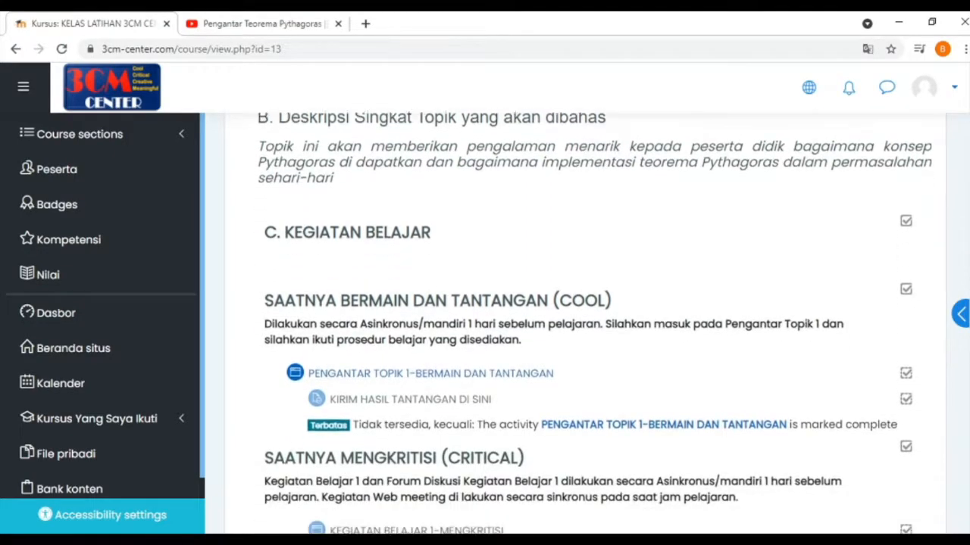
{"action": "scroll", "coordinate": [579, 323], "scroll_direction": "down", "scroll_amount": 1}
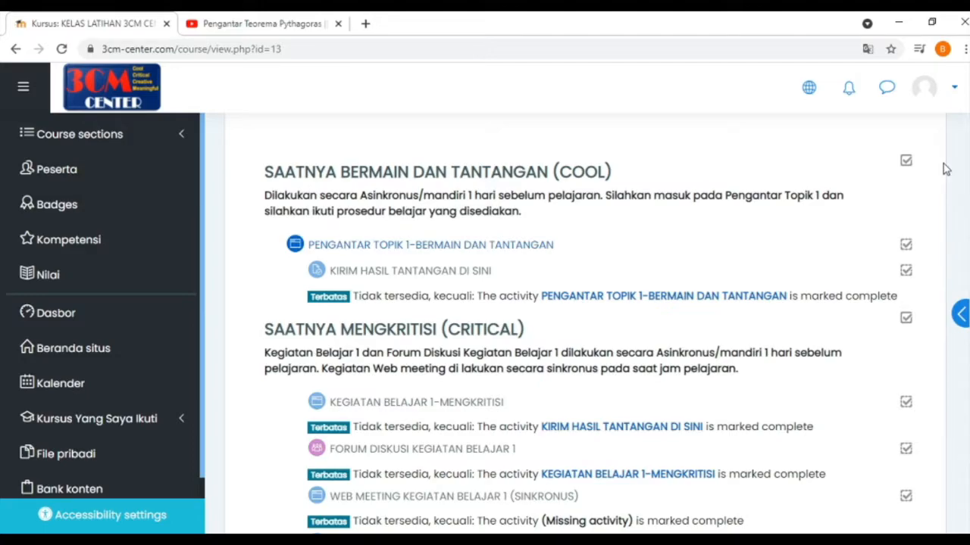
{"action": "scroll", "coordinate": [588, 331], "scroll_direction": "down", "scroll_amount": 8}
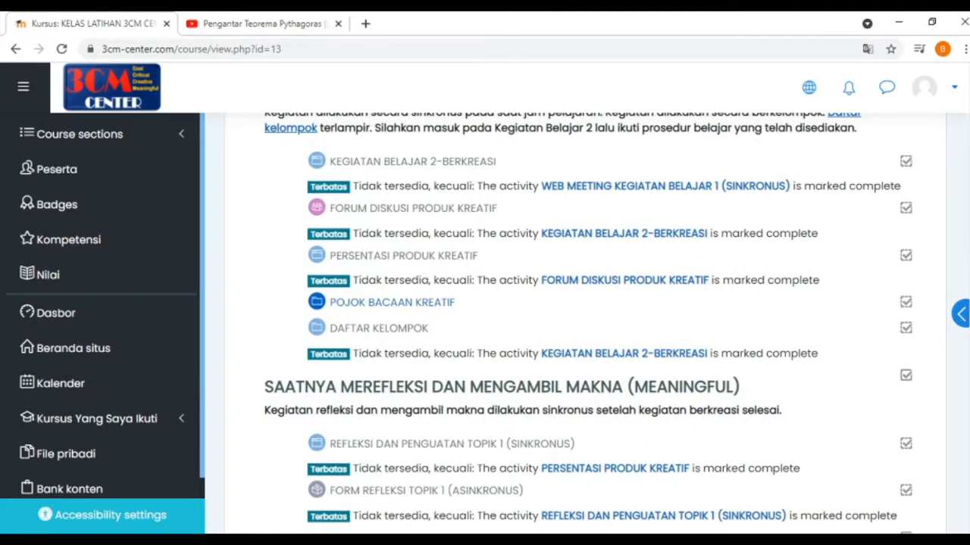
{"action": "scroll", "coordinate": [959, 101], "scroll_direction": "up", "scroll_amount": 15}
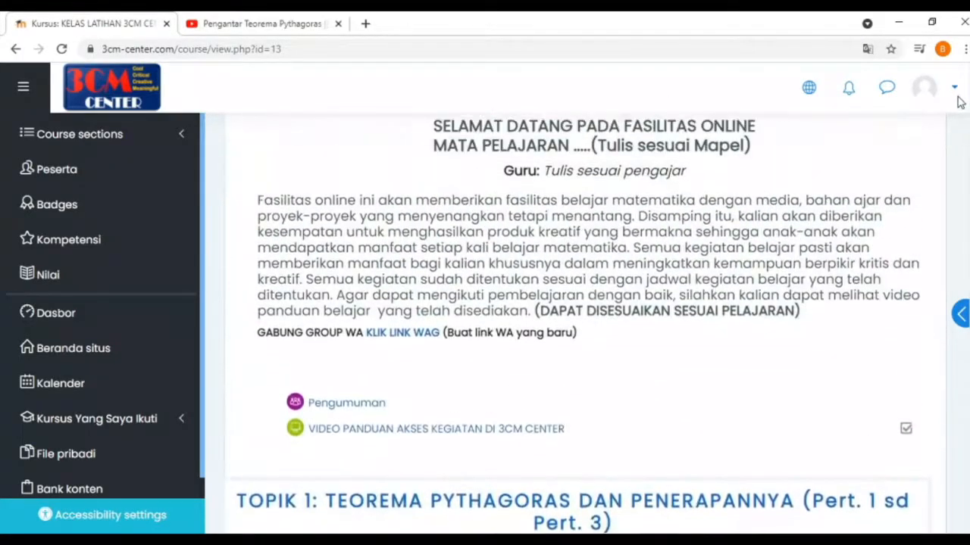
{"action": "scroll", "coordinate": [962, 110], "scroll_direction": "down", "scroll_amount": 6}
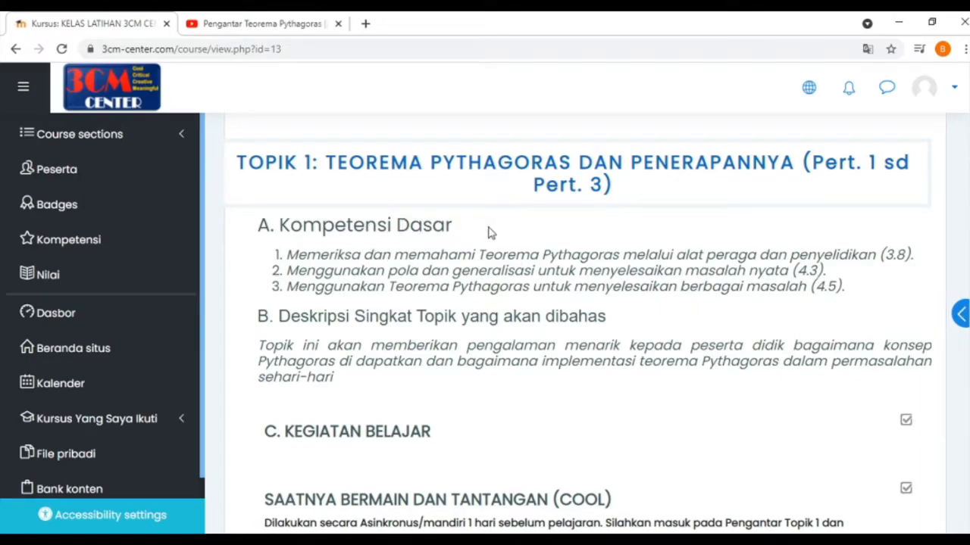
{"action": "scroll", "coordinate": [595, 318], "scroll_direction": "down", "scroll_amount": 3}
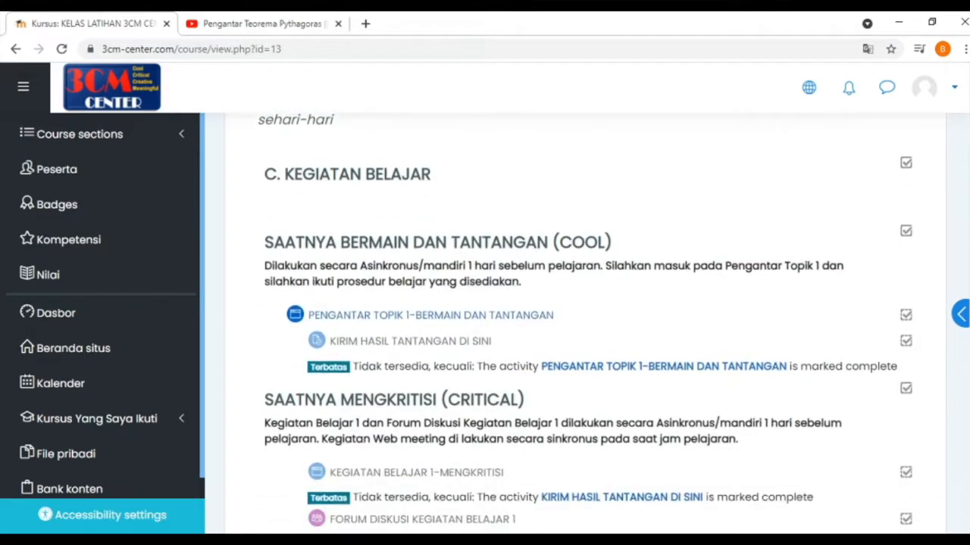
{"action": "scroll", "coordinate": [594, 318], "scroll_direction": "up", "scroll_amount": 1}
{"action": "scroll", "coordinate": [964, 127], "scroll_direction": "up", "scroll_amount": 2}
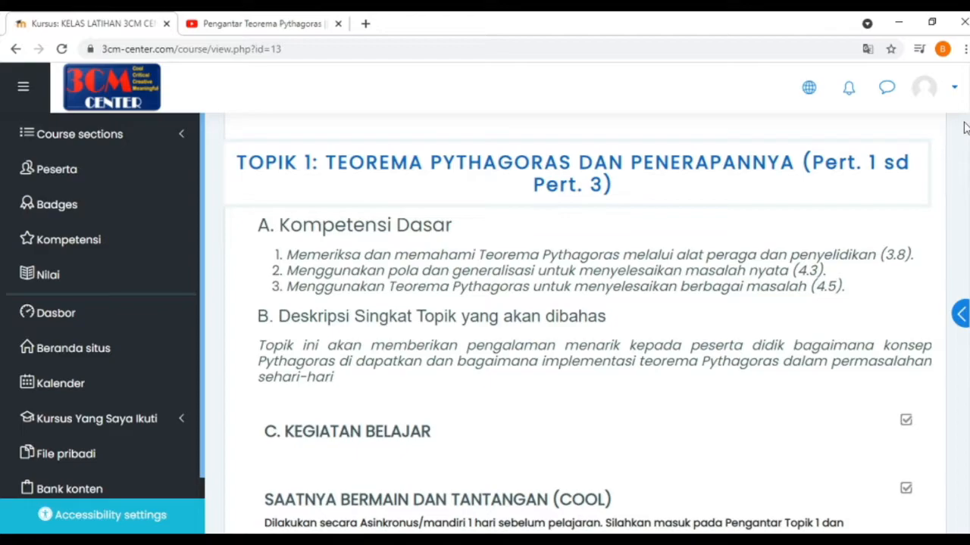
{"action": "scroll", "coordinate": [964, 127], "scroll_direction": "up", "scroll_amount": 3}
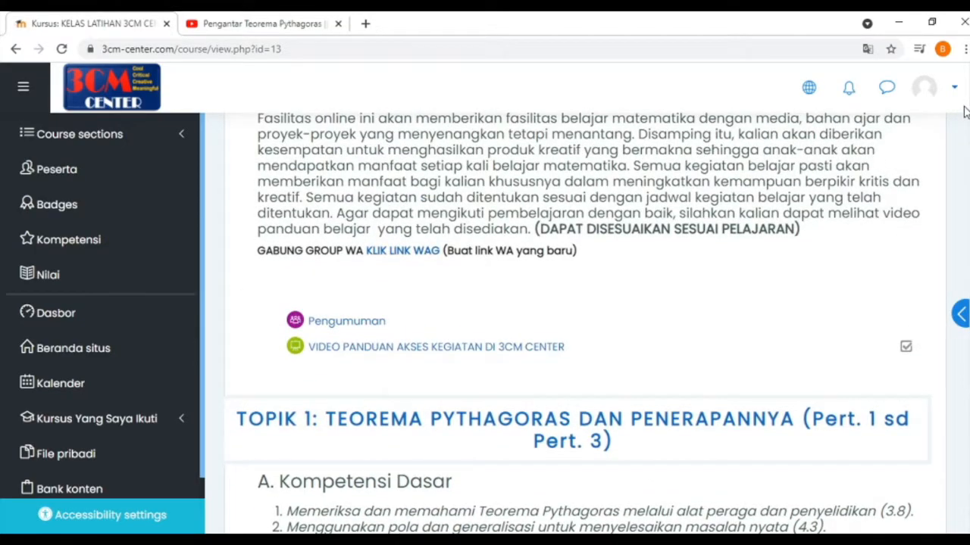
{"action": "scroll", "coordinate": [965, 112], "scroll_direction": "up", "scroll_amount": 4}
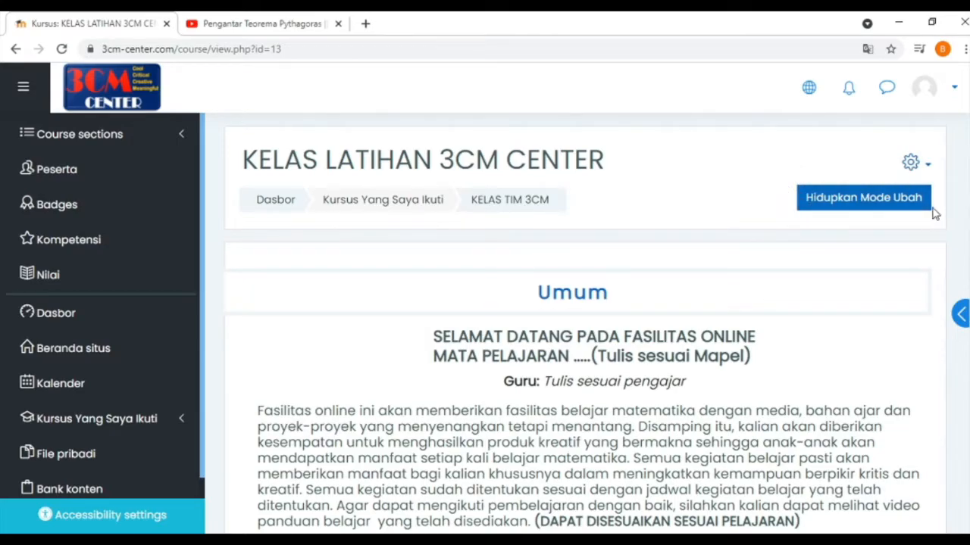
- Switch the course page language to English and back to Indonesian
{"action": "left_click", "coordinate": [809, 89]}
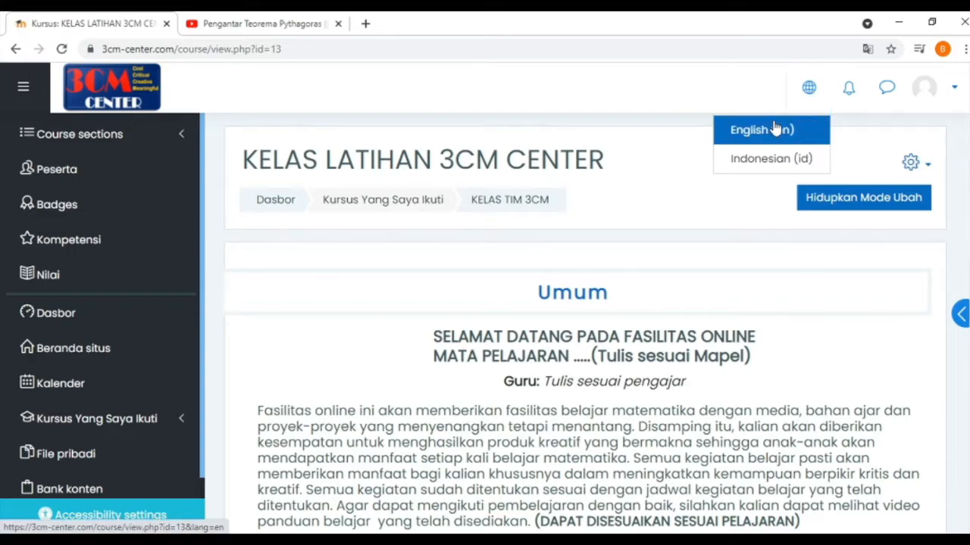
{"action": "left_click", "coordinate": [776, 130]}
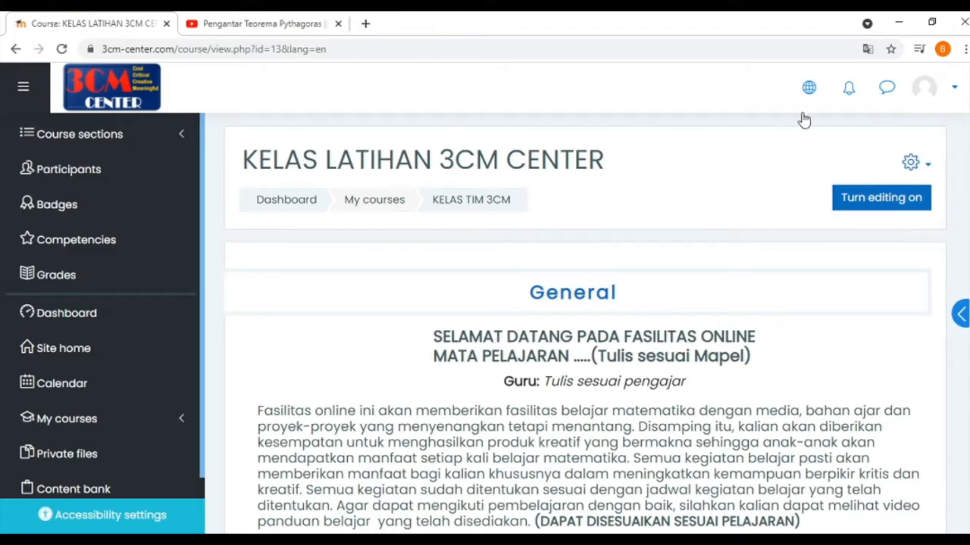
{"action": "left_click", "coordinate": [809, 90]}
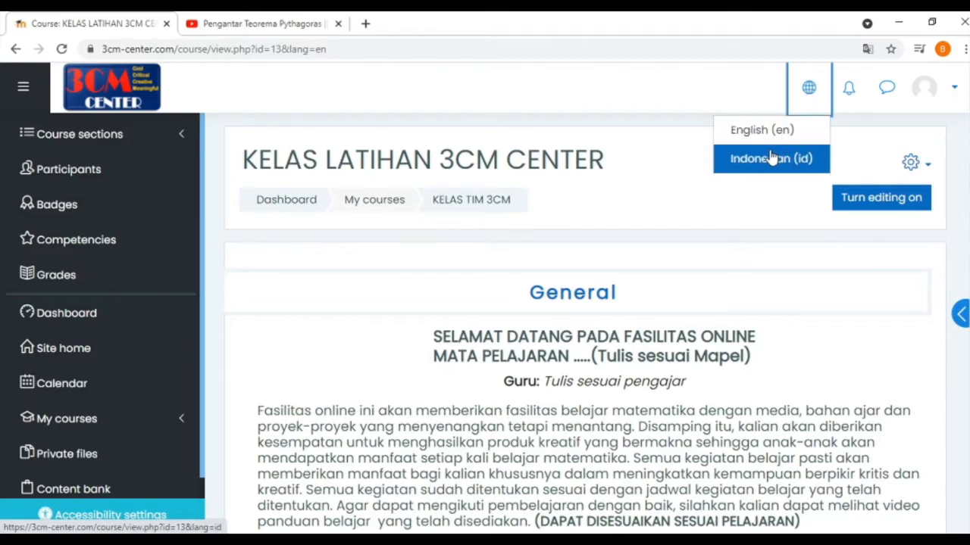
{"action": "left_click", "coordinate": [771, 158]}
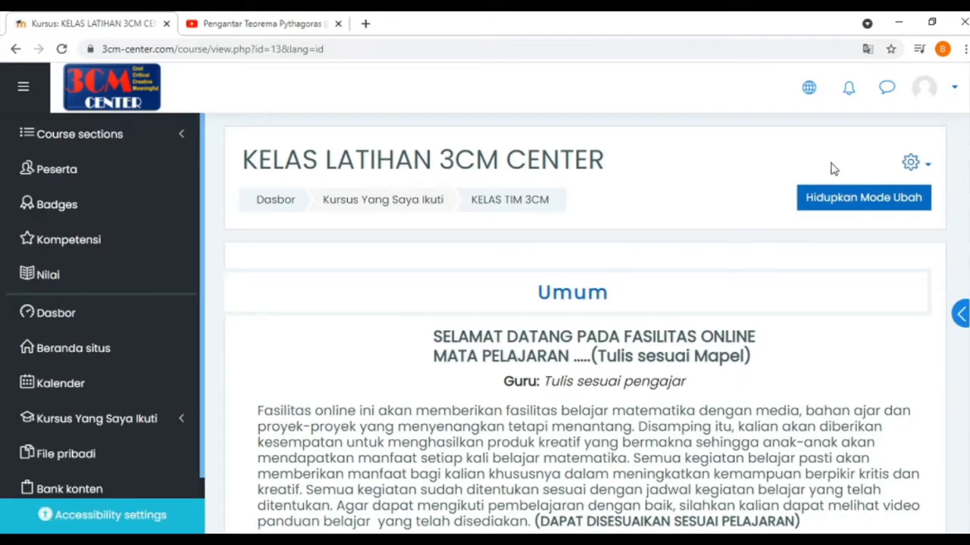
- Turn on the course's edit mode and rename topik 6 as "TEOREMA PHYTAGORAS DAN PENERAPANNYA"
{"action": "left_click", "coordinate": [863, 198]}
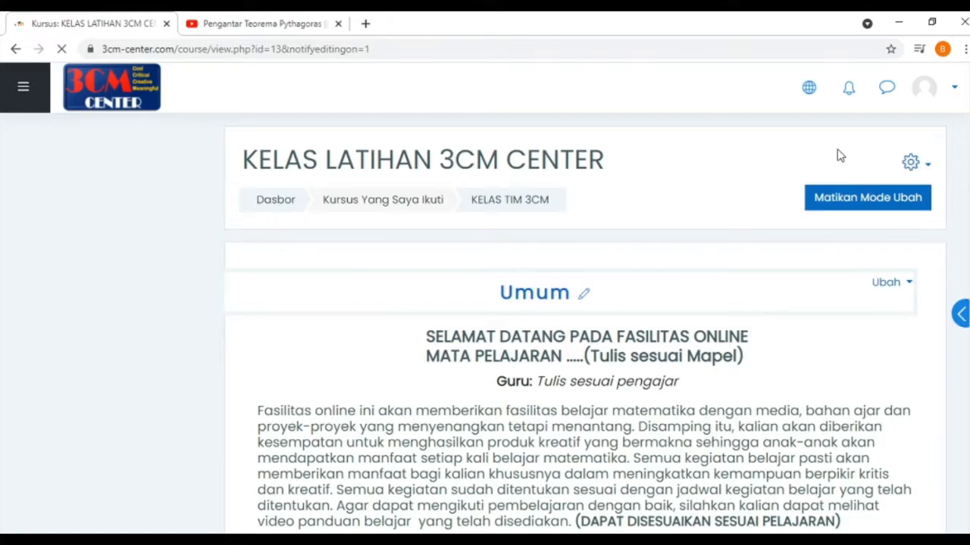
{"action": "scroll", "coordinate": [837, 155], "scroll_direction": "down", "scroll_amount": 20}
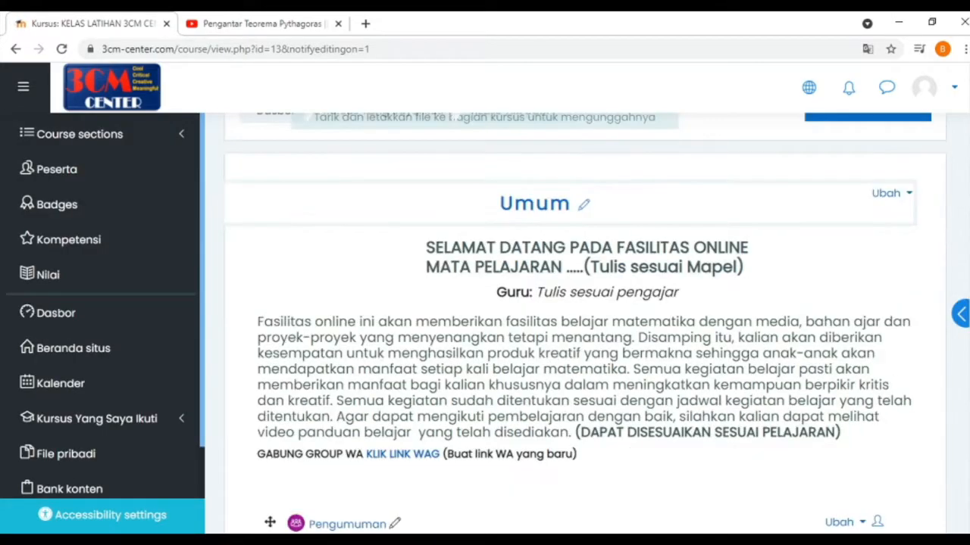
{"action": "scroll", "coordinate": [579, 322], "scroll_direction": "down", "scroll_amount": 12}
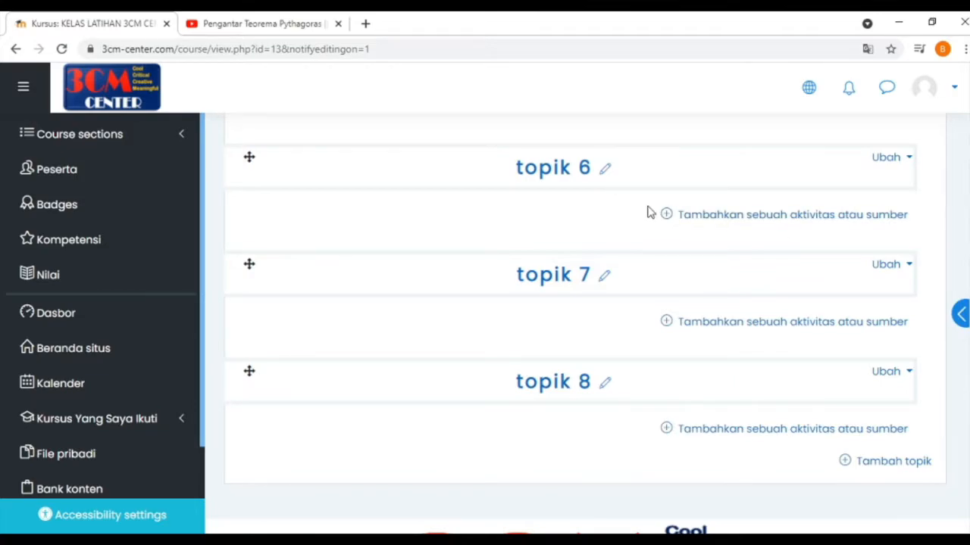
{"action": "left_click", "coordinate": [606, 173]}
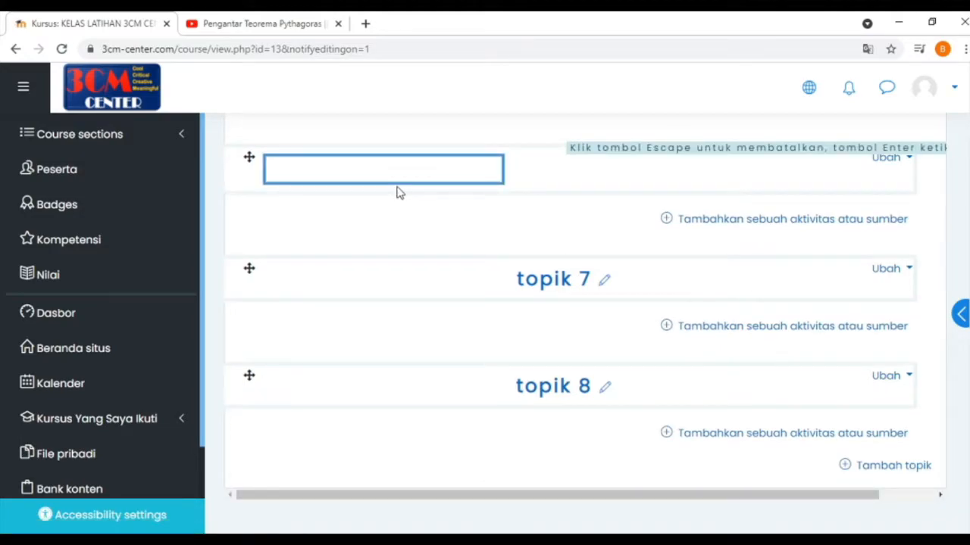
{"action": "type", "text": "TEOREMA PHYTAGOR"}
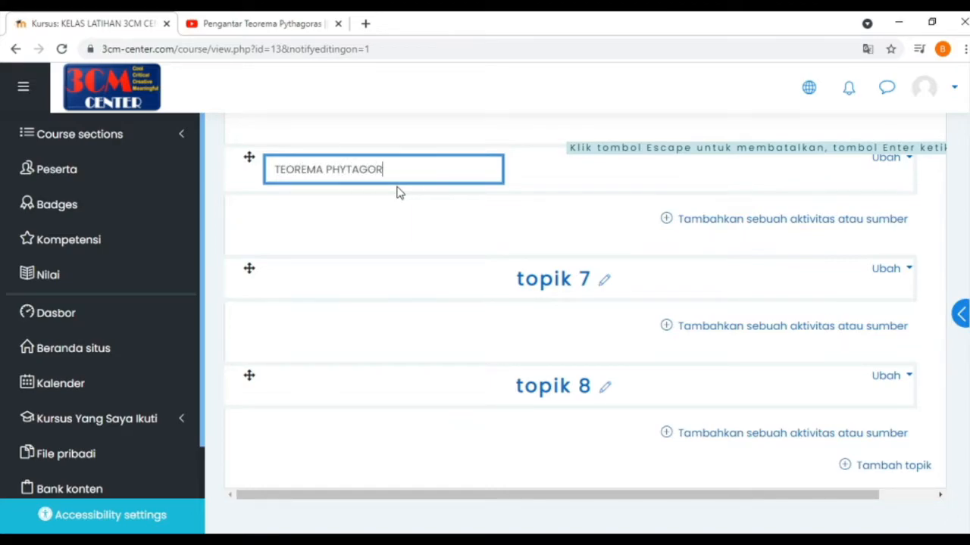
{"action": "type", "text": "AS DAN PENERAPANNYA"}
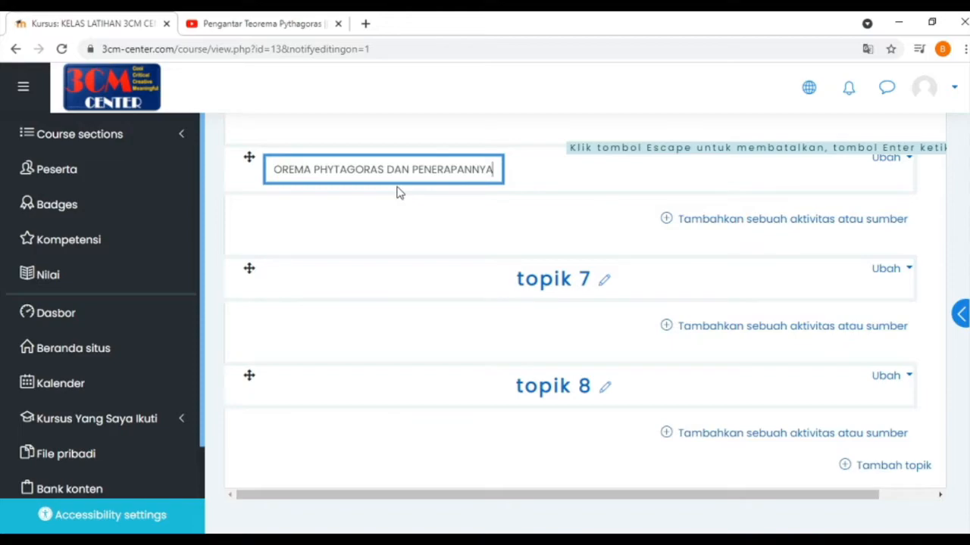
{"action": "key", "text": "Return"}
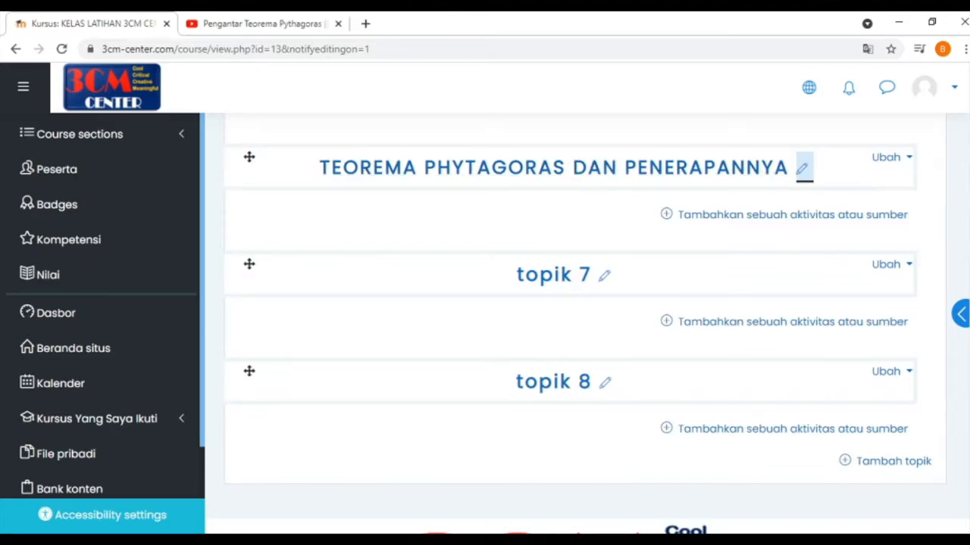
- Open the settings of the topic "TEOREMA PHYTAGORAS DAN PENERAPANNYA" for editing
{"action": "left_click", "coordinate": [889, 160]}
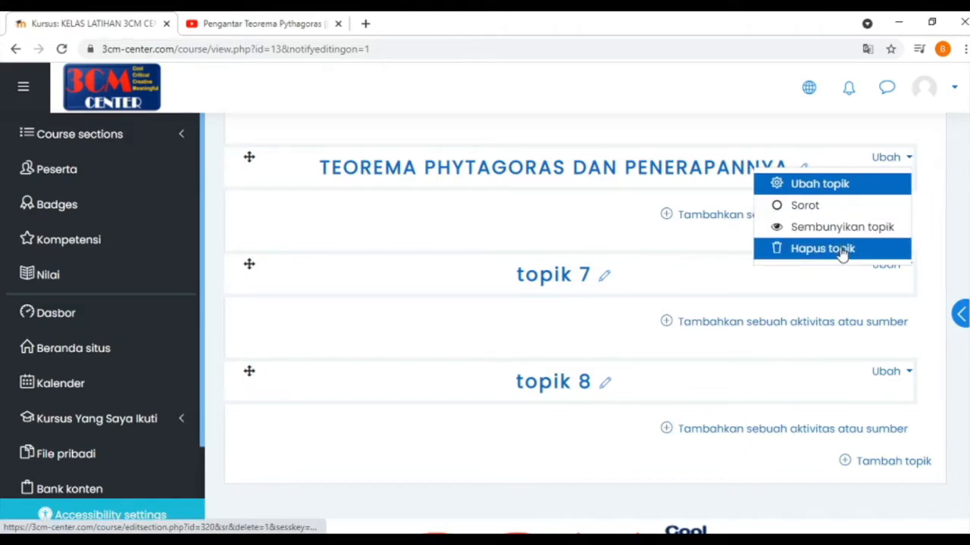
{"action": "left_click", "coordinate": [839, 185]}
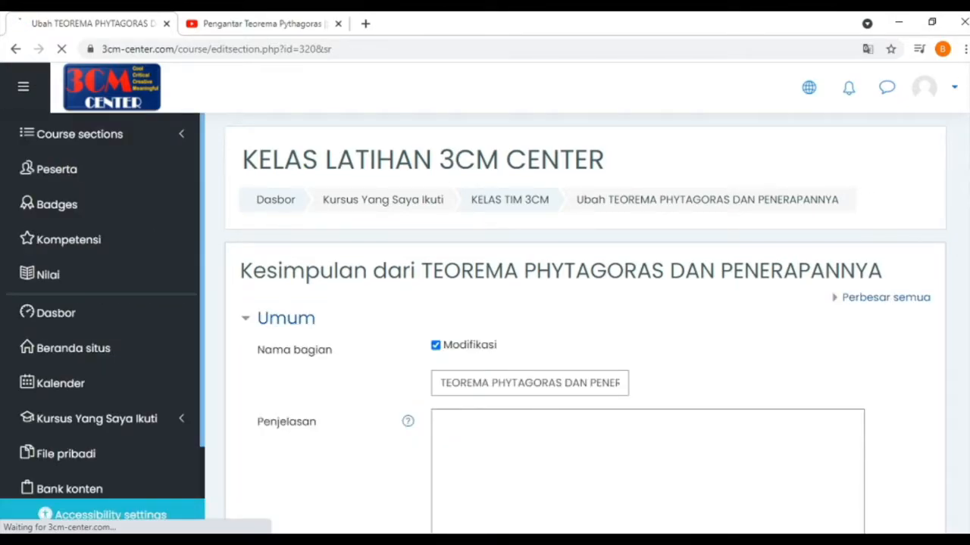
{"action": "scroll", "coordinate": [585, 318], "scroll_direction": "down", "scroll_amount": 3}
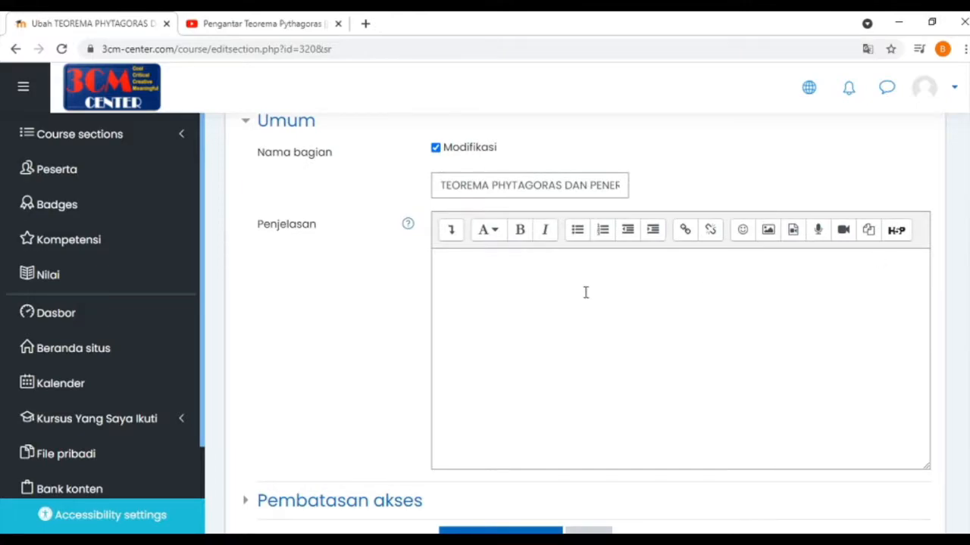
- Enter the lines "A. Kompetensi Dasar" and "B. Deskripsi Singkat Topik yang akan Dibahas" in the topic description, with an empty line between them
{"action": "left_click", "coordinate": [468, 282]}
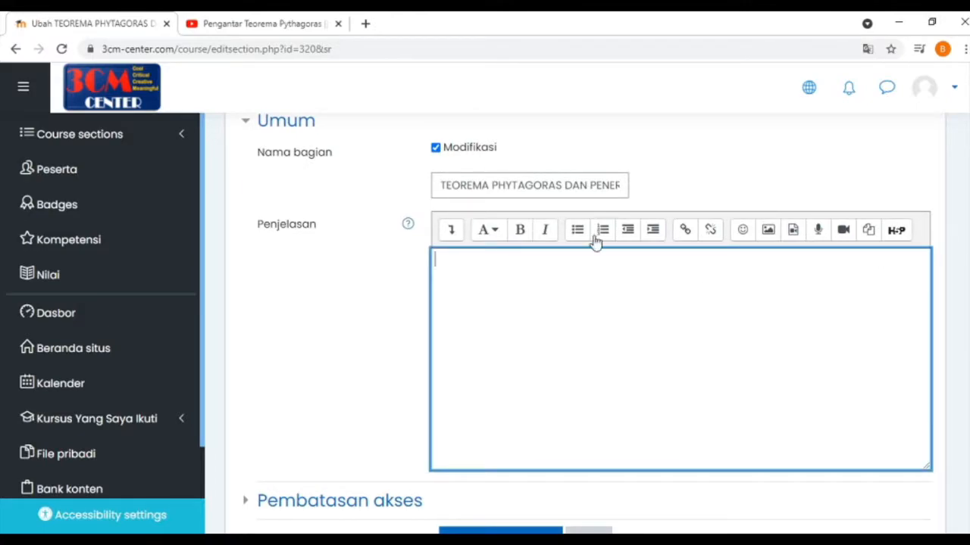
{"action": "type", "text": "A. Kompetensi Dasar"}
{"action": "key", "text": "Return"}
{"action": "type", "text": "B. Deskripsi singka"}
{"action": "key", "text": "BackSpace"}
{"action": "key", "text": "BackSpace"}
{"action": "key", "text": "BackSpace"}
{"action": "key", "text": "BackSpace"}
{"action": "key", "text": "BackSpace"}
{"action": "key", "text": "BackSpace"}
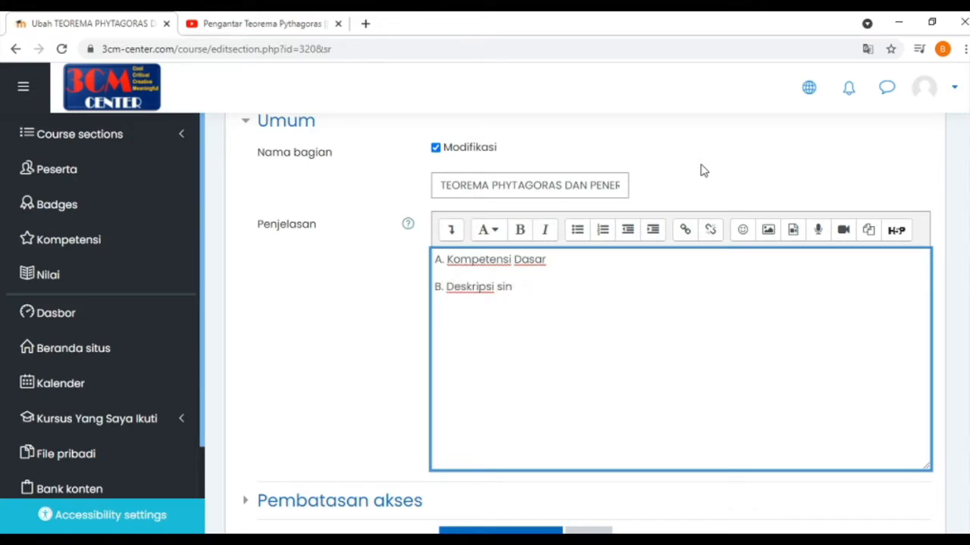
{"action": "type", "text": "Singkat Topik yan"}
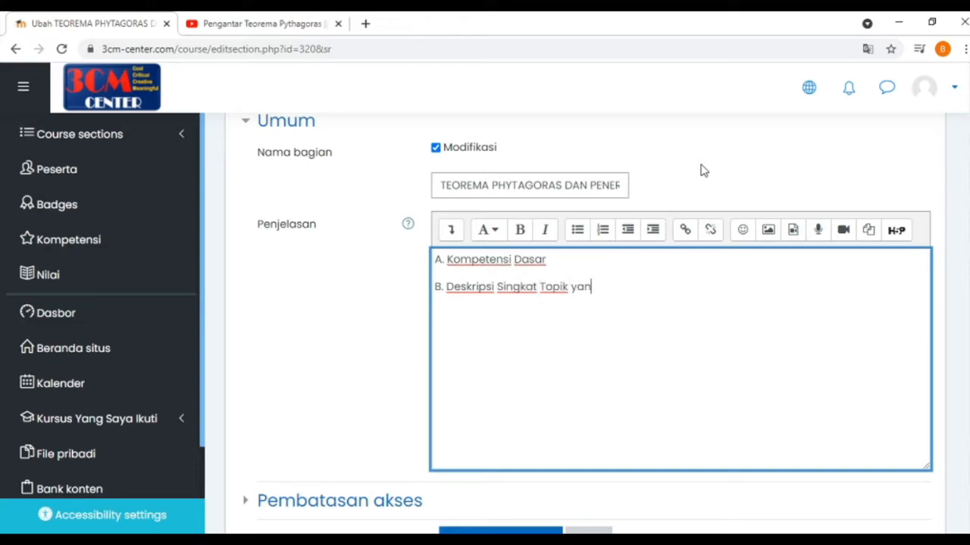
{"action": "type", "text": "g akan Dibahas"}
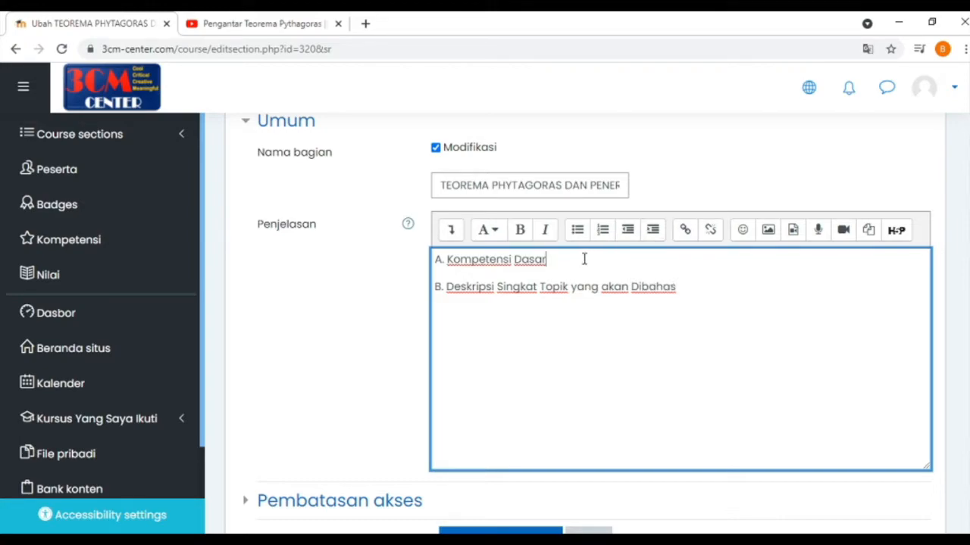
{"action": "key", "text": "Return"}
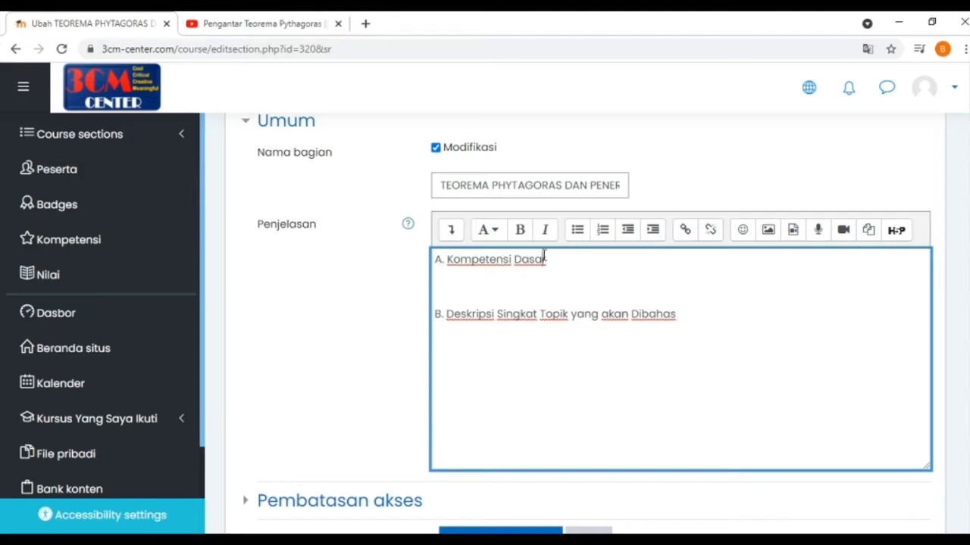
- Format both lettered lines, A and B, in the description with the large heading style "Bagian atas (besar)"
{"action": "left_click_drag", "start_coordinate": [553, 259], "coordinate": [434, 260]}
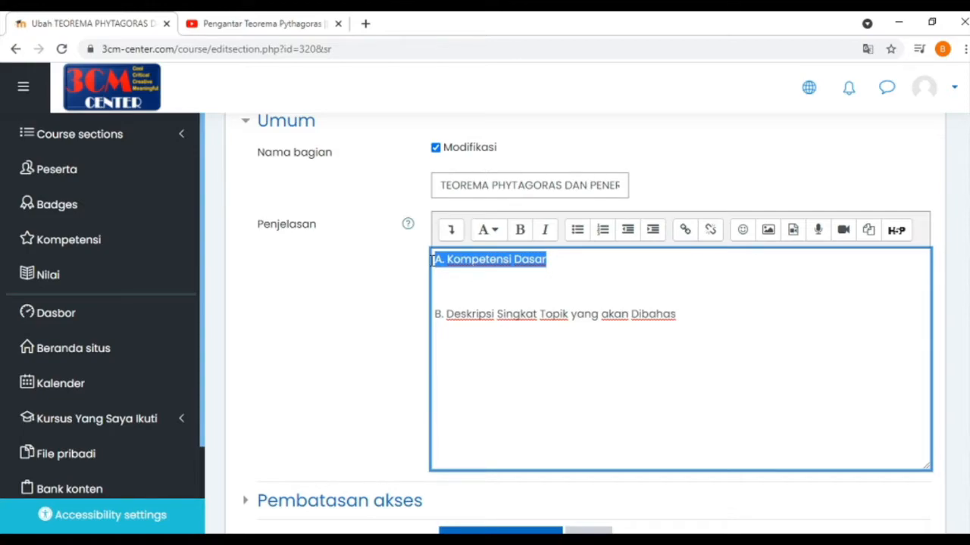
{"action": "left_click", "coordinate": [494, 231]}
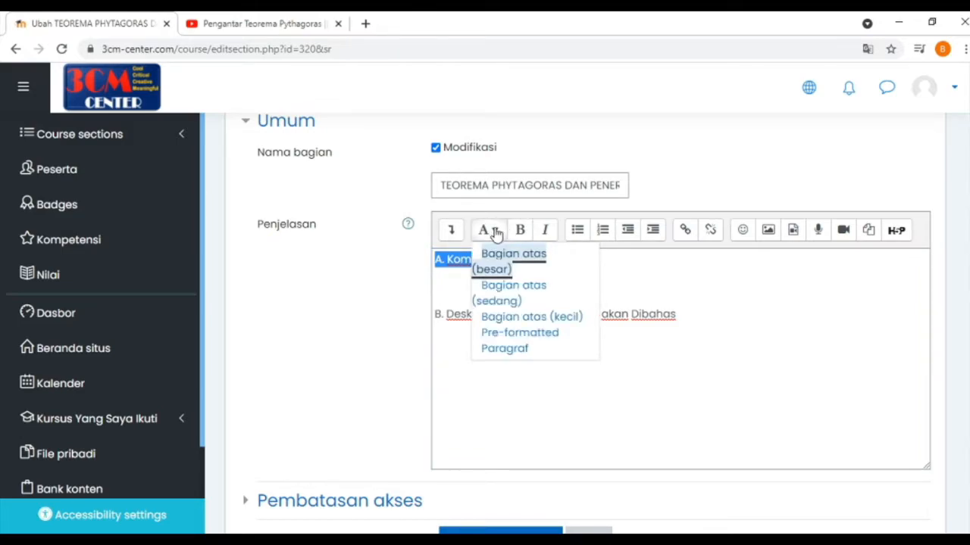
{"action": "left_click", "coordinate": [496, 271]}
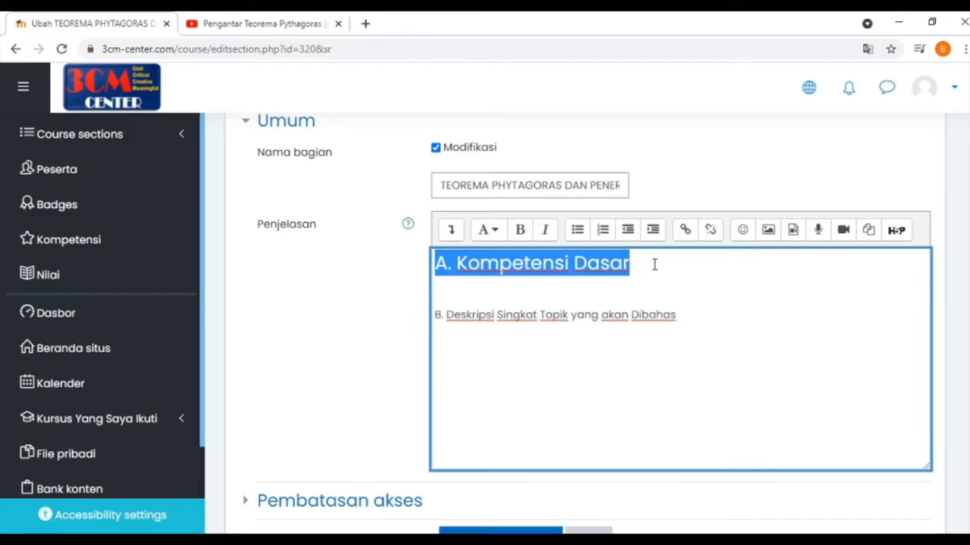
{"action": "left_click", "coordinate": [656, 265]}
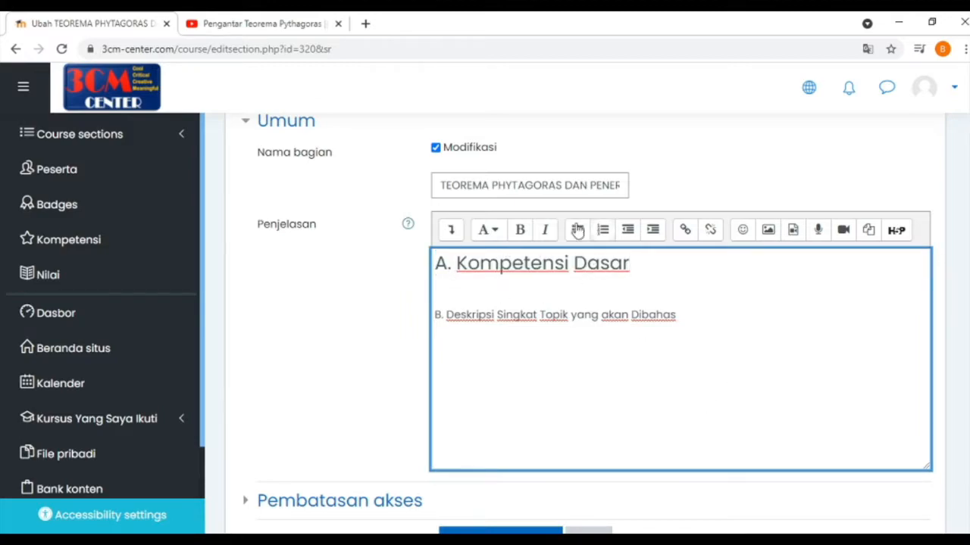
{"action": "left_click_drag", "start_coordinate": [675, 314], "coordinate": [434, 315]}
{"action": "left_click", "coordinate": [490, 231]}
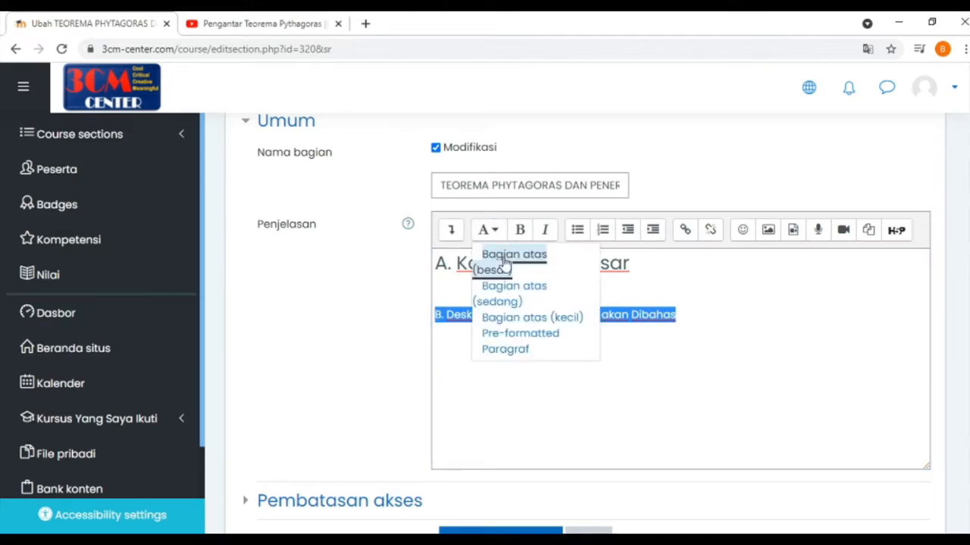
{"action": "left_click", "coordinate": [515, 256]}
- Start a numbered list under heading A with "Memeriksa dan memahami Teorema Phytagoras melalui alat peraga dan penyelidikan (3.8)."
{"action": "left_click", "coordinate": [627, 289]}
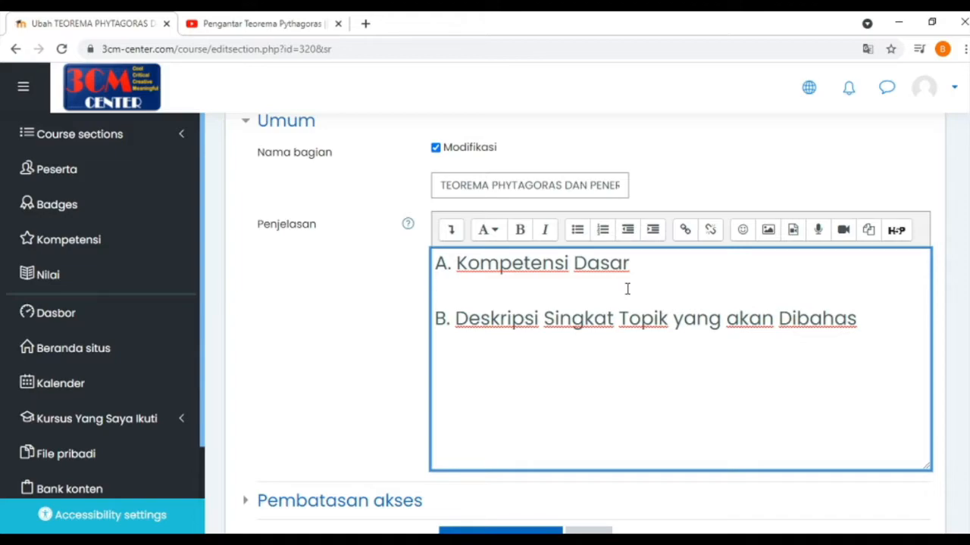
{"action": "left_click", "coordinate": [602, 230]}
{"action": "type", "text": "Memeriksa dan m"}
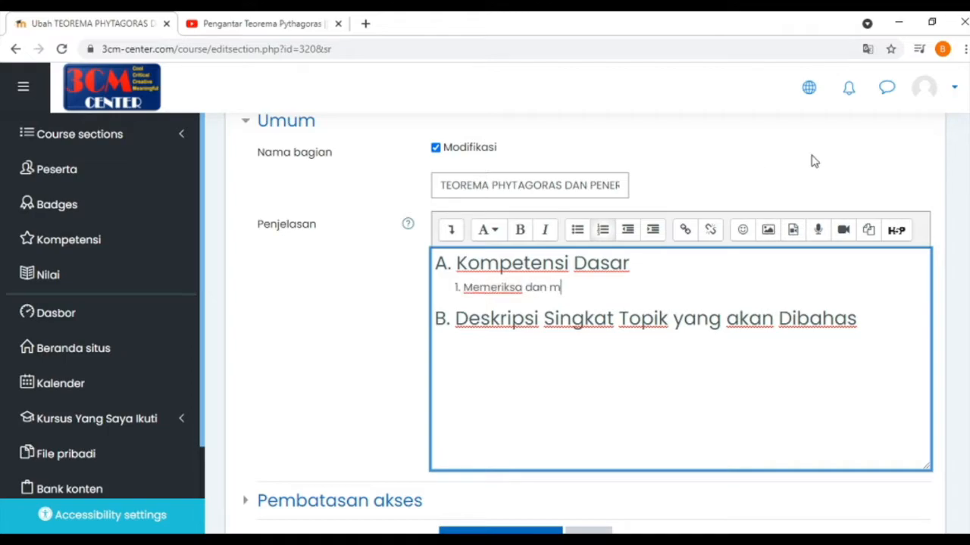
{"action": "type", "text": "emahami Teorema Phytagoras melalui alat peraga dan penyelidikan (3.8)"}
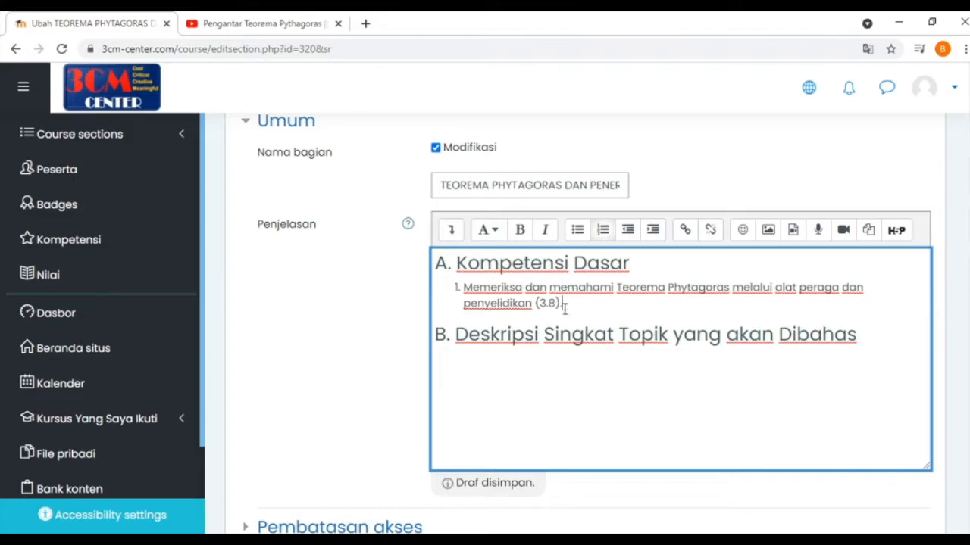
- Format the text of the first numbered competency with the small heading style "Bagian atas (kecil)"
{"action": "left_click_drag", "start_coordinate": [568, 303], "coordinate": [459, 295]}
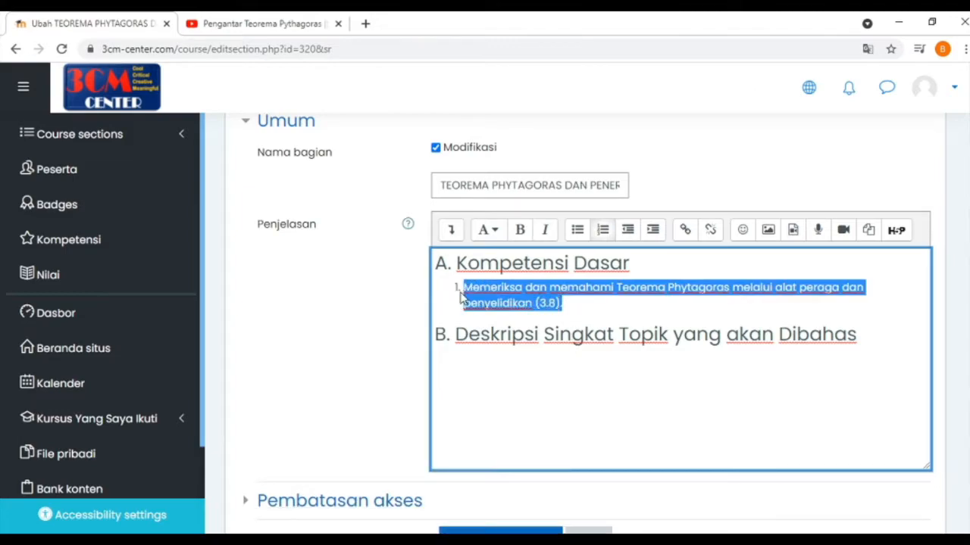
{"action": "left_click", "coordinate": [583, 305]}
{"action": "left_click_drag", "start_coordinate": [561, 303], "coordinate": [463, 288]}
{"action": "left_click", "coordinate": [487, 230]}
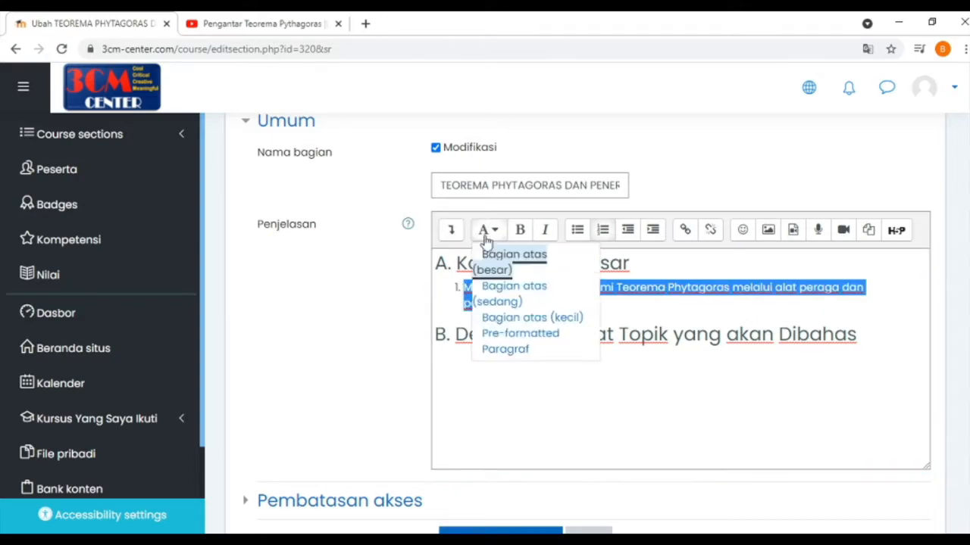
{"action": "left_click", "coordinate": [505, 304]}
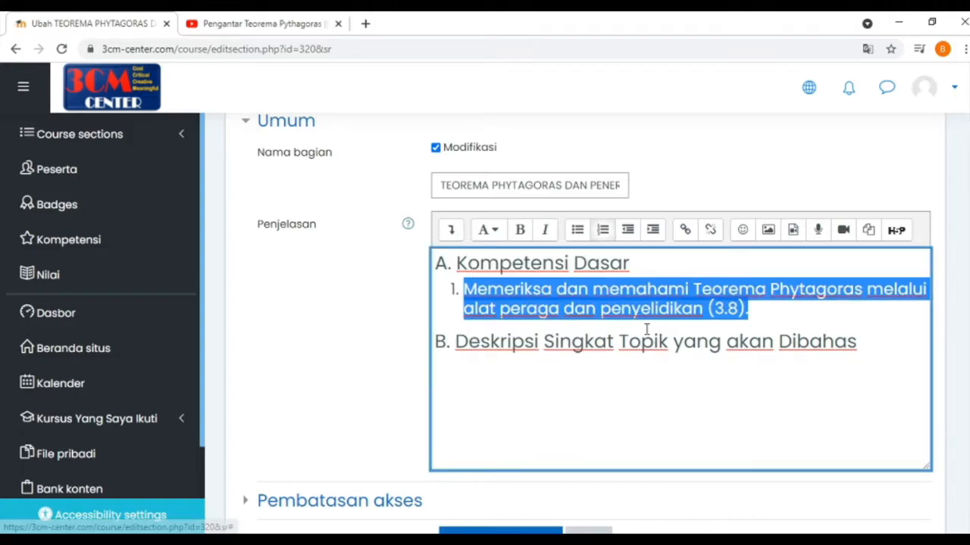
{"action": "left_click", "coordinate": [488, 230]}
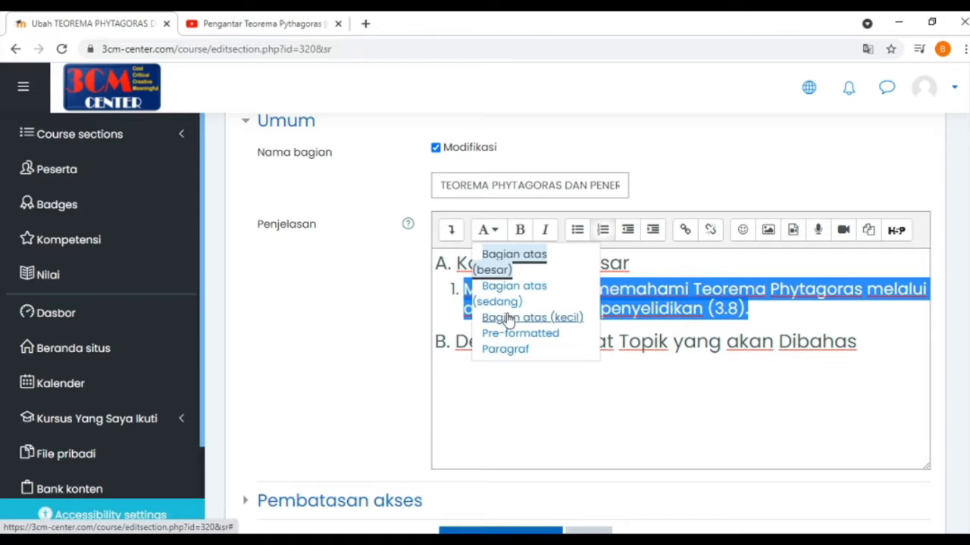
{"action": "left_click", "coordinate": [508, 318]}
- Add list items "Menggunakan pola dan generalisasi untuk menyelesaikan masalah nyata (4.3)." and "Menggunakan Teorema Phytagoras untuk menyelesaikan berbagai masalah (4.5)."
{"action": "left_click", "coordinate": [695, 303]}
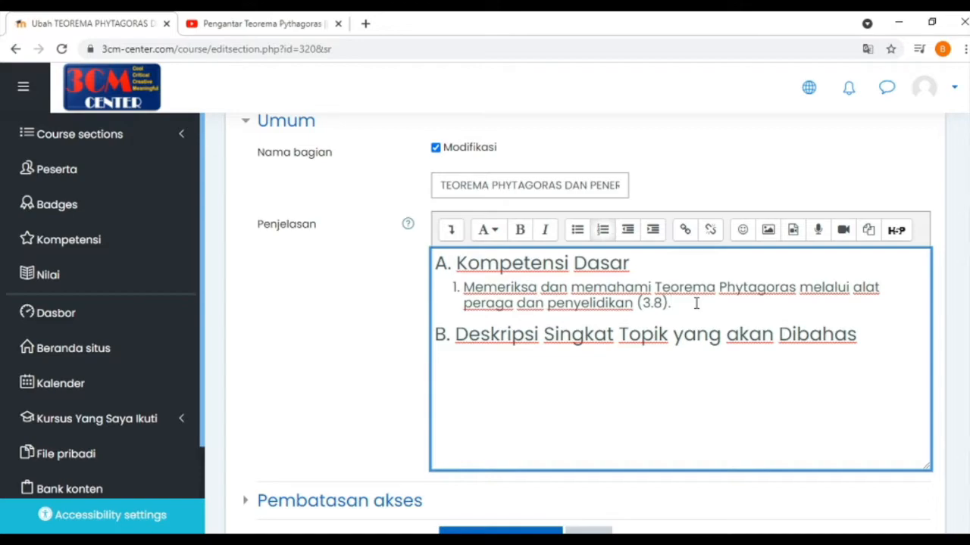
{"action": "key", "text": "Return"}
{"action": "type", "text": "Menggunakan pola dan generalis"}
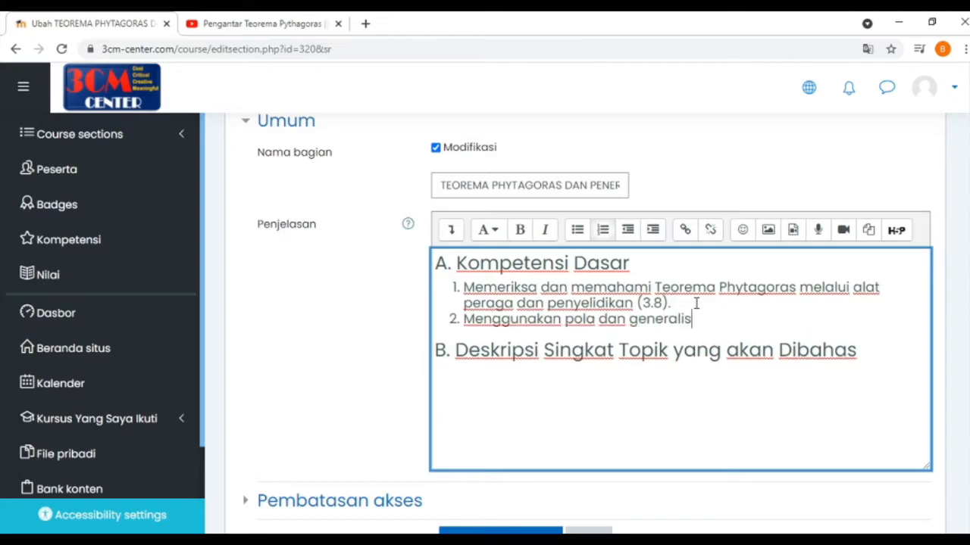
{"action": "type", "text": "asi untuk menyelesaikan masalah nyata (4.3)."}
{"action": "key", "text": "Return"}
{"action": "type", "text": "Meng"}
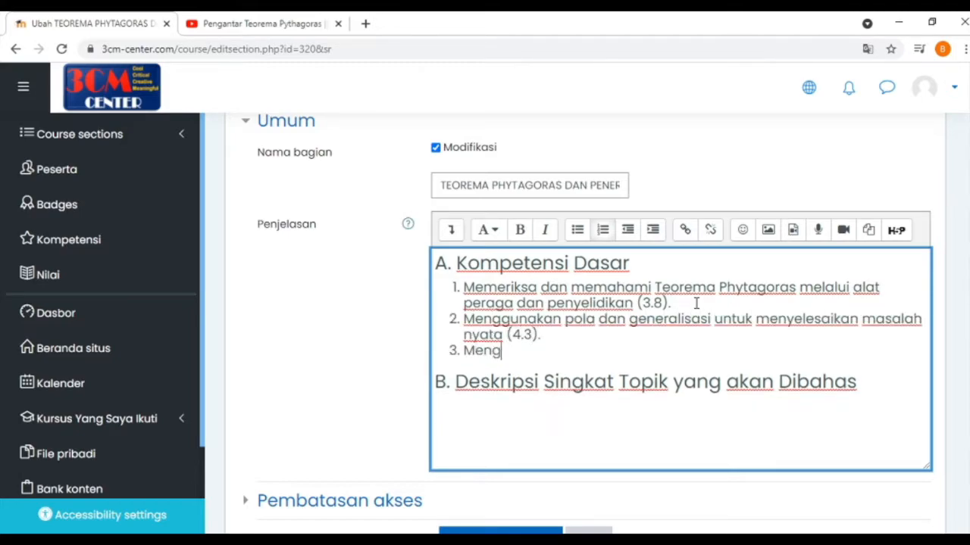
{"action": "type", "text": "gunakan Teorema Phytagoras untuk menyelesaikan berbagai masalah (4.5)."}
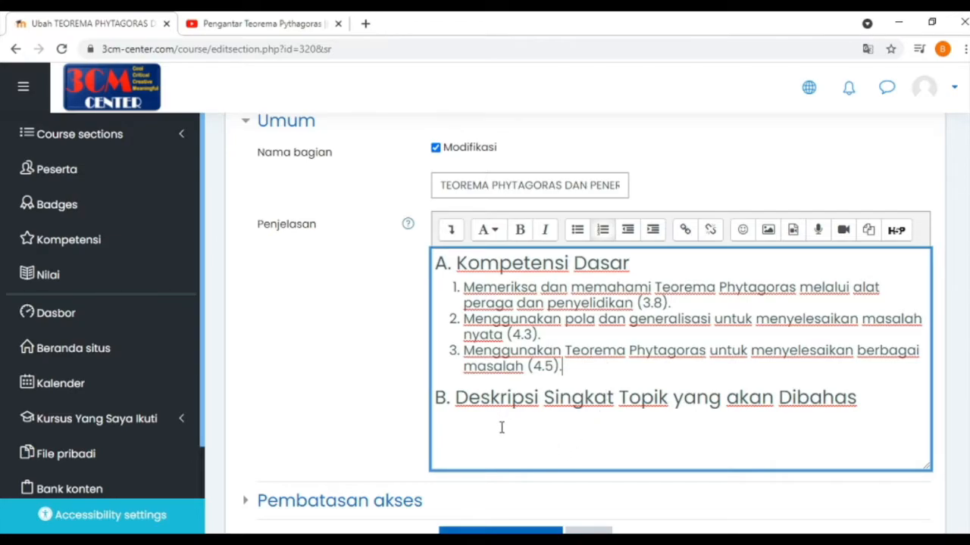
- Copy the opening paragraph "Topik ini akan memberikan pengalaman menarik..." from the Word document 3CM and paste it under heading B of the topic description
{"action": "mouse_move", "coordinate": [578, 364]}
{"action": "left_mouse_down"}
{"action": "mouse_move", "coordinate": [552, 321]}
{"action": "mouse_move", "coordinate": [576, 363]}
{"action": "left_mouse_up"}
{"action": "left_click", "coordinate": [578, 428]}
{"action": "left_click", "coordinate": [689, 540]}
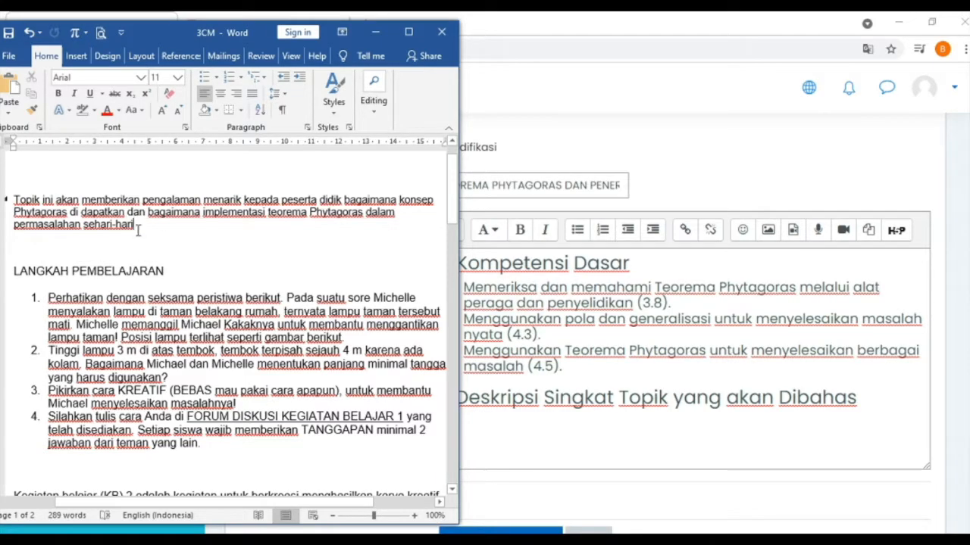
{"action": "left_click_drag", "start_coordinate": [135, 225], "coordinate": [13, 200]}
{"action": "key", "text": "ctrl+c"}
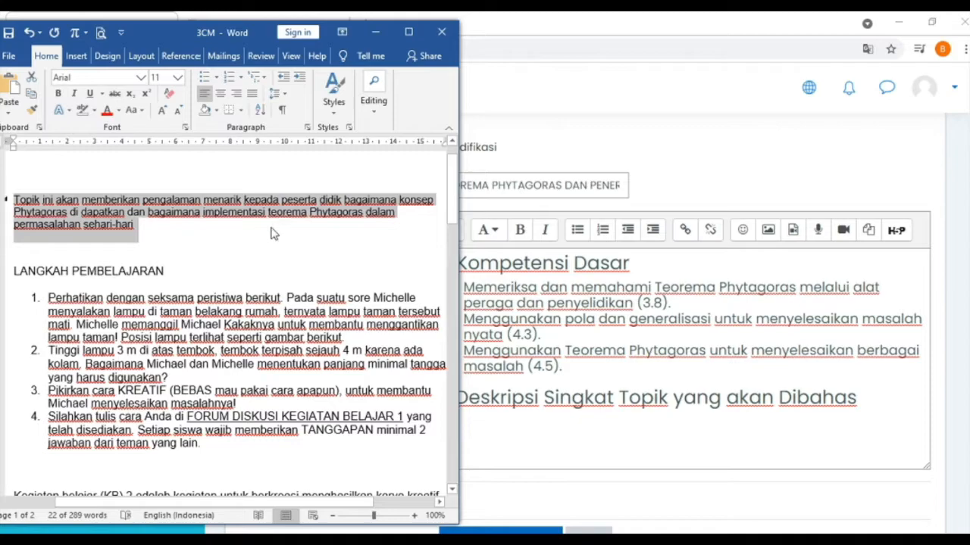
{"action": "left_click", "coordinate": [375, 33]}
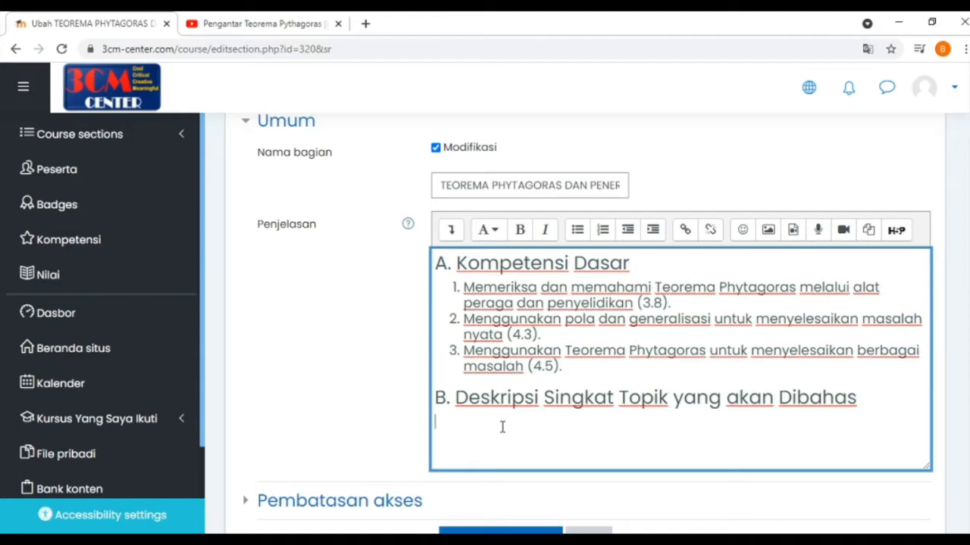
{"action": "key", "text": "ctrl+v"}
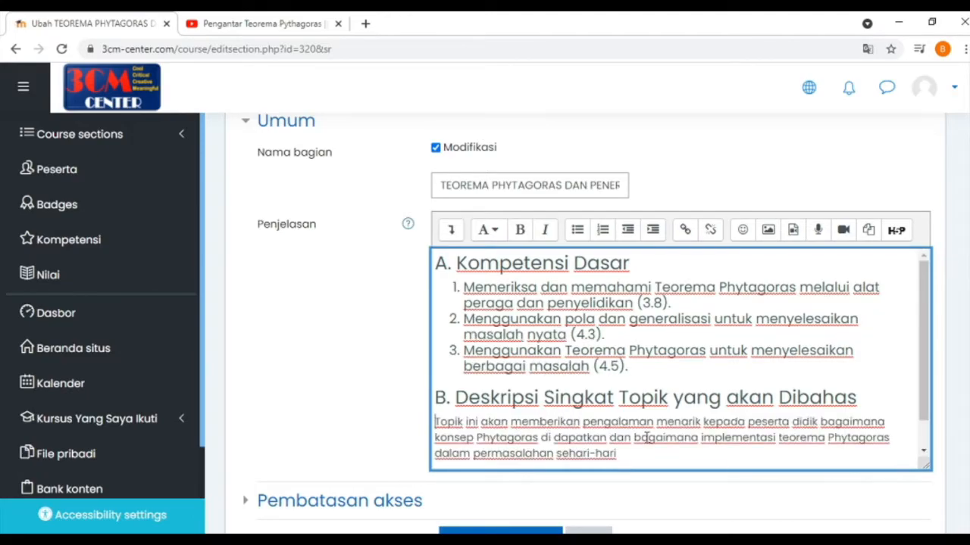
- Format the paragraph under heading B as italic text in the "Bagian atas (kecil)" style and save the topic's changes
{"action": "left_click_drag", "start_coordinate": [618, 454], "coordinate": [437, 423]}
{"action": "left_click", "coordinate": [487, 230]}
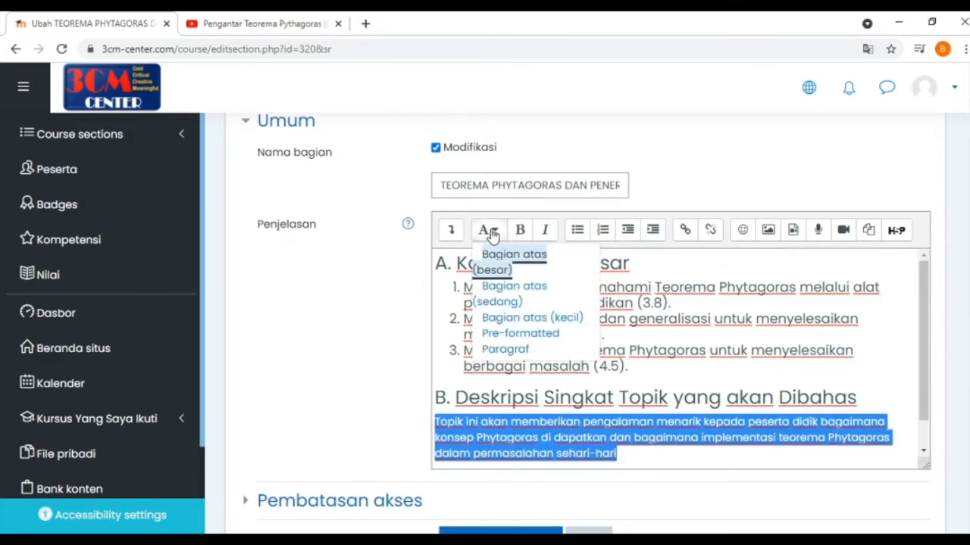
{"action": "left_click", "coordinate": [501, 319]}
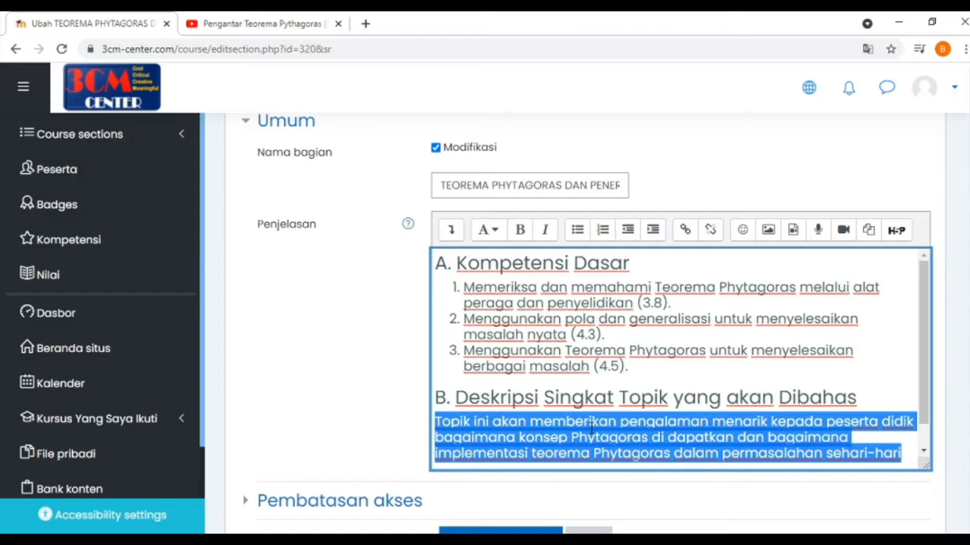
{"action": "left_click", "coordinate": [546, 230]}
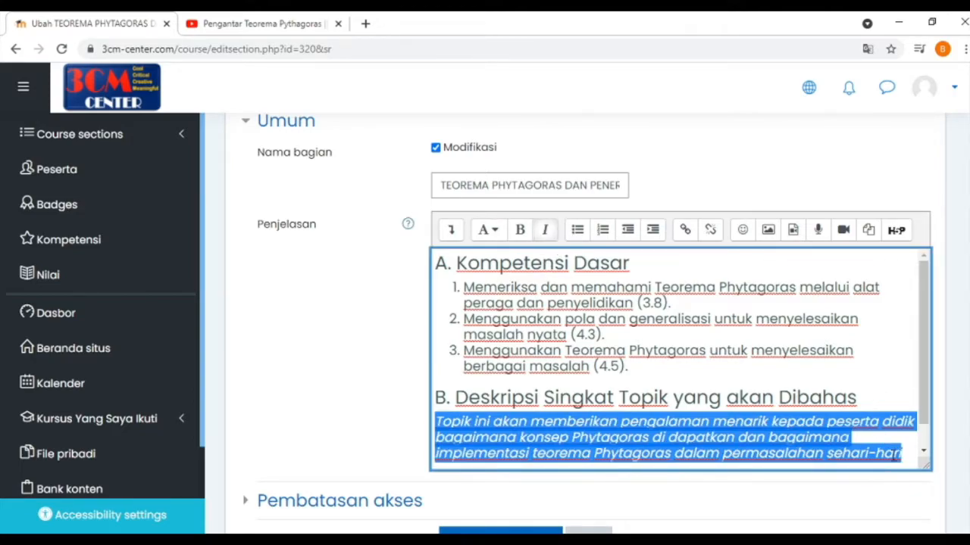
{"action": "left_click", "coordinate": [903, 456]}
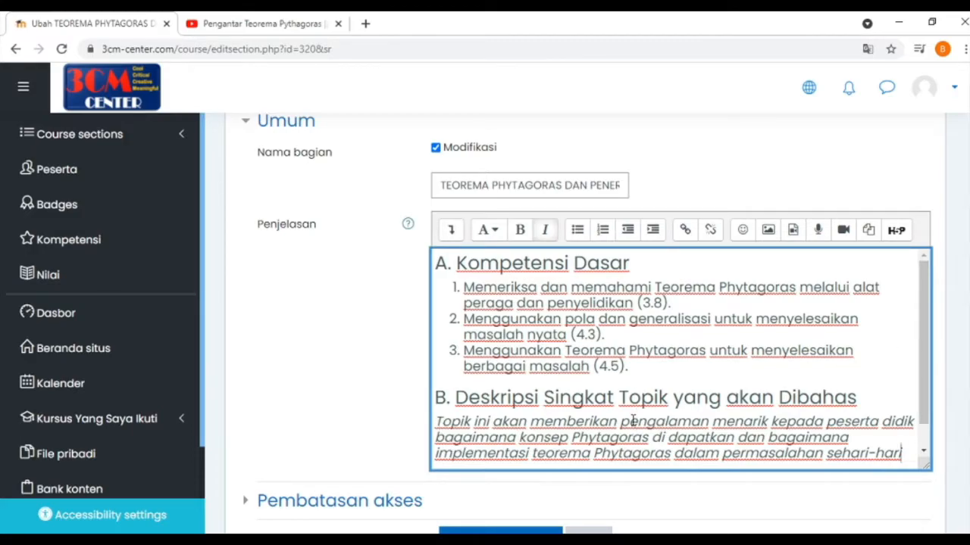
{"action": "scroll", "coordinate": [757, 379], "scroll_direction": "down", "scroll_amount": 1}
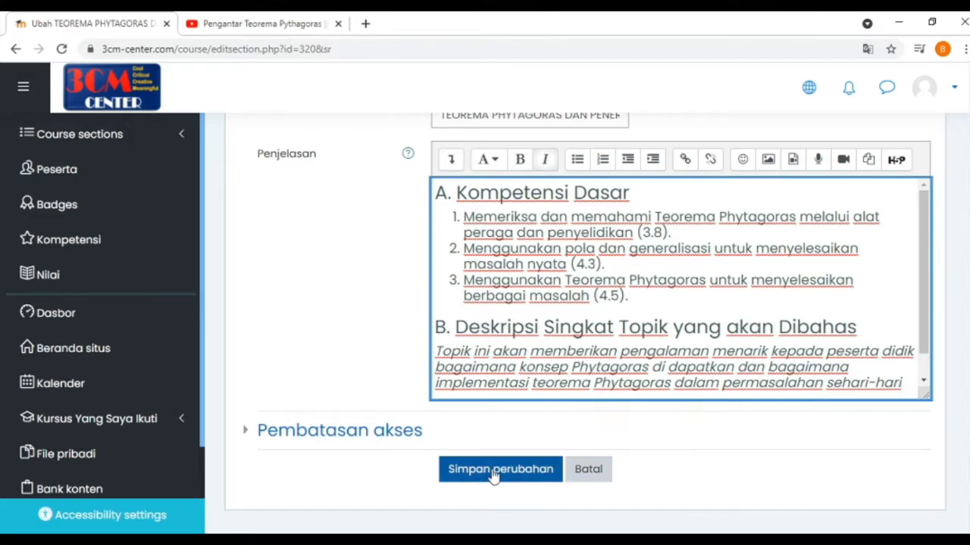
{"action": "left_click", "coordinate": [493, 471]}
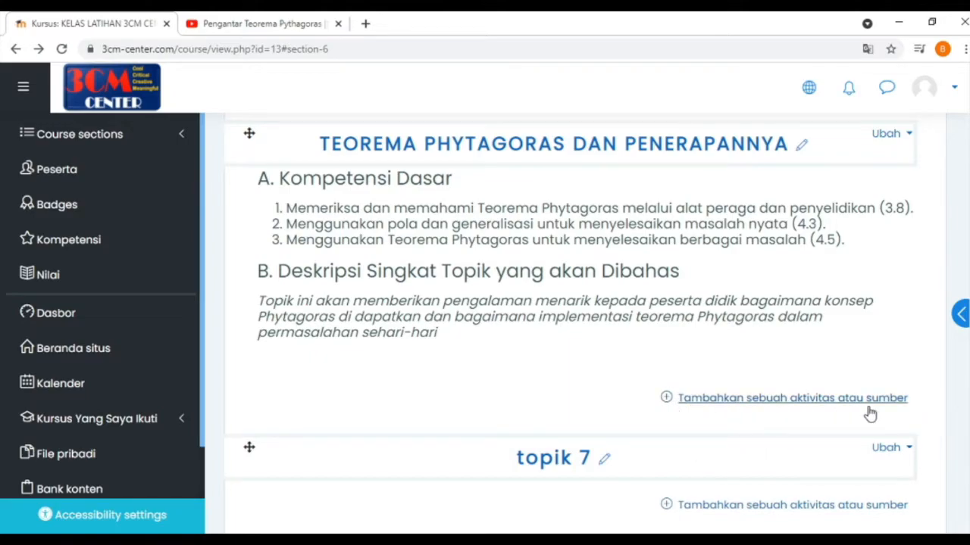
- Add a new Label to the Teorema Phytagoras topic with the text "SAATNYA BERMAIN DAN TANTANGAN - COOL"
{"action": "left_click", "coordinate": [746, 404]}
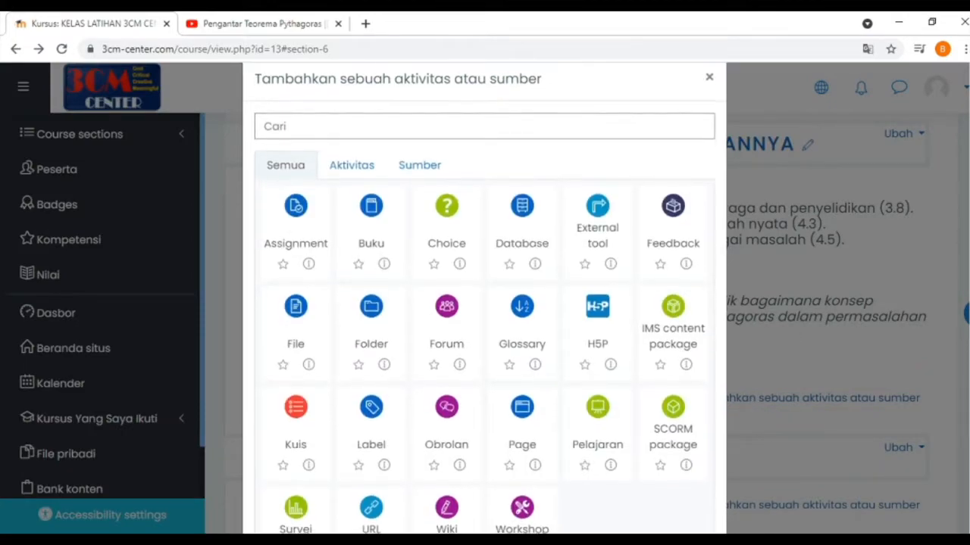
{"action": "scroll", "coordinate": [484, 299], "scroll_direction": "down", "scroll_amount": 1}
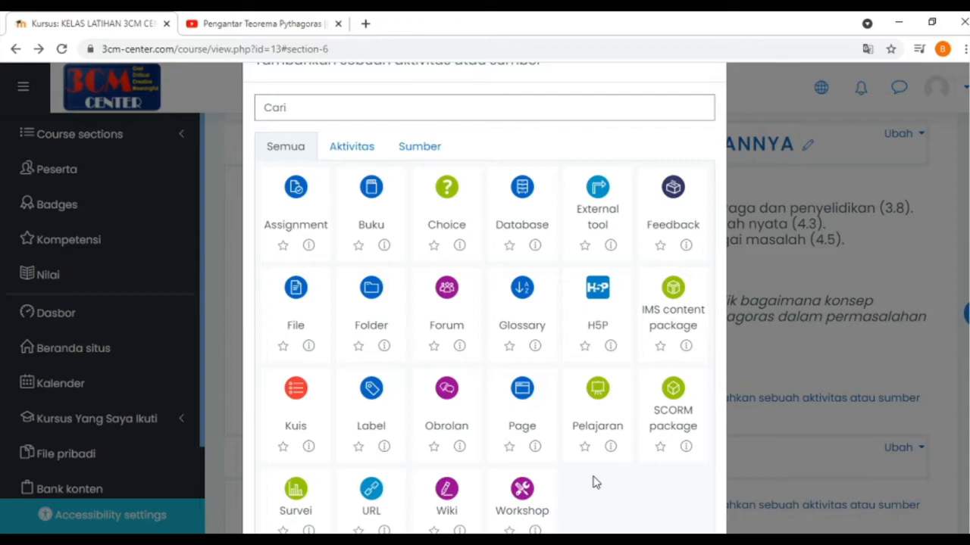
{"action": "left_click", "coordinate": [372, 389]}
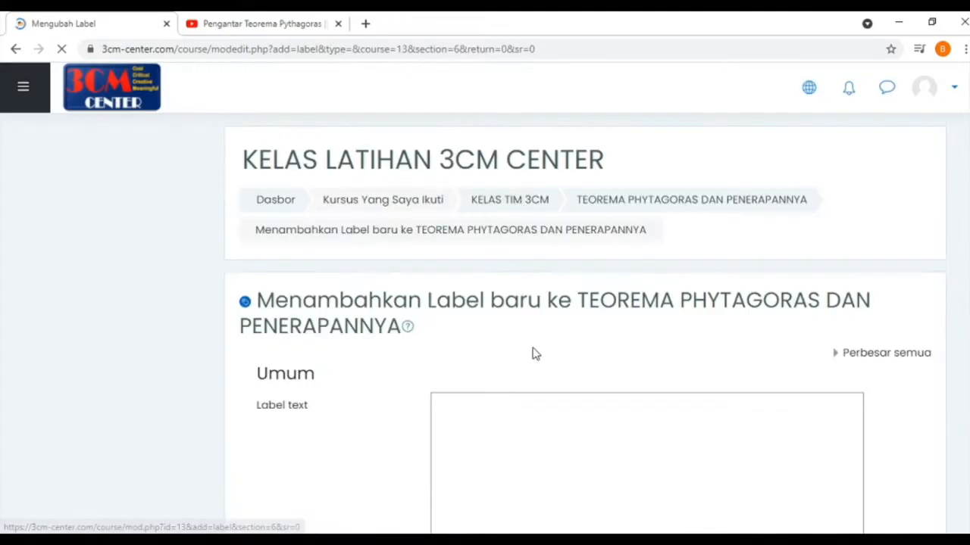
{"action": "scroll", "coordinate": [585, 319], "scroll_direction": "down", "scroll_amount": 1}
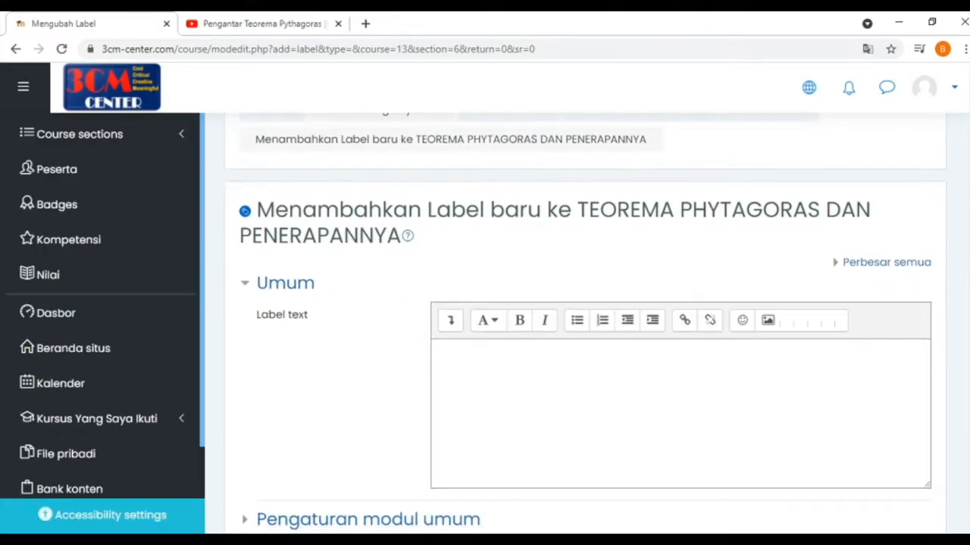
{"action": "scroll", "coordinate": [523, 318], "scroll_direction": "down", "scroll_amount": 1}
{"action": "left_click", "coordinate": [510, 300]}
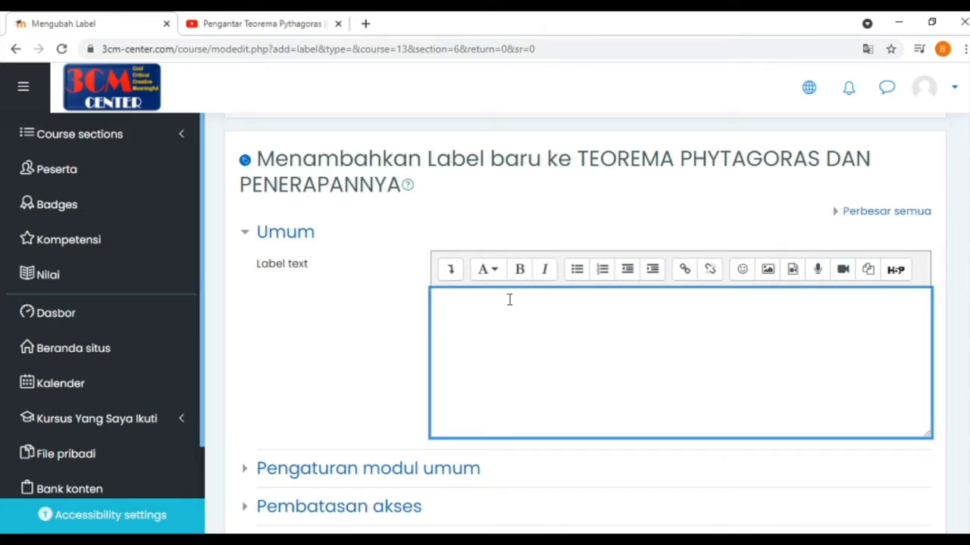
{"action": "type", "text": "SAATNYA BERMAIN DAN TANTANGAN"}
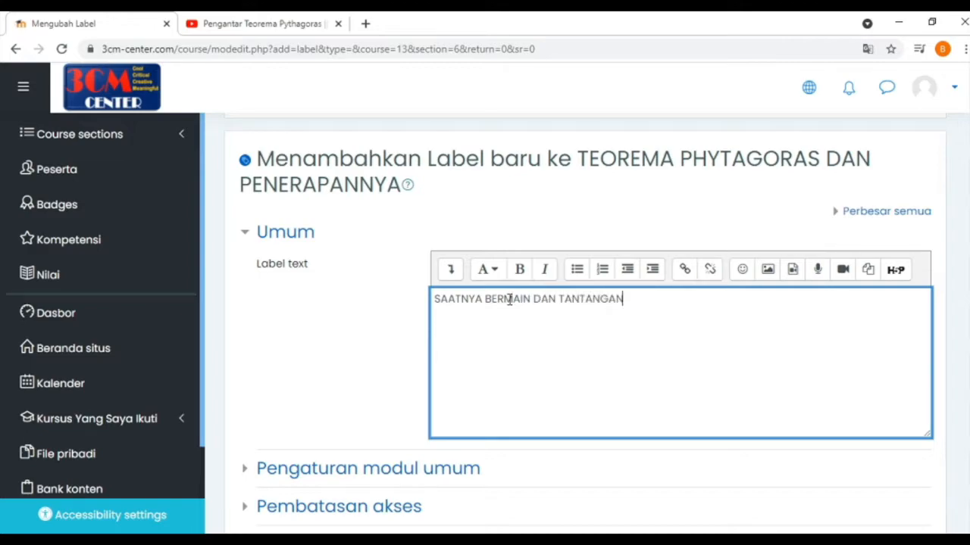
{"action": "type", "text": " - COOL"}
- Add the label paragraph "Dilakukan secara asinkronus/ mandiri 1 hari sebelum pembelajaran. Silahkan masuk pada Pengantar Topik 1 dan silahkan ikuti prosedur belajar yang disediakan."
{"action": "scroll", "coordinate": [663, 299], "scroll_direction": "down", "scroll_amount": 1}
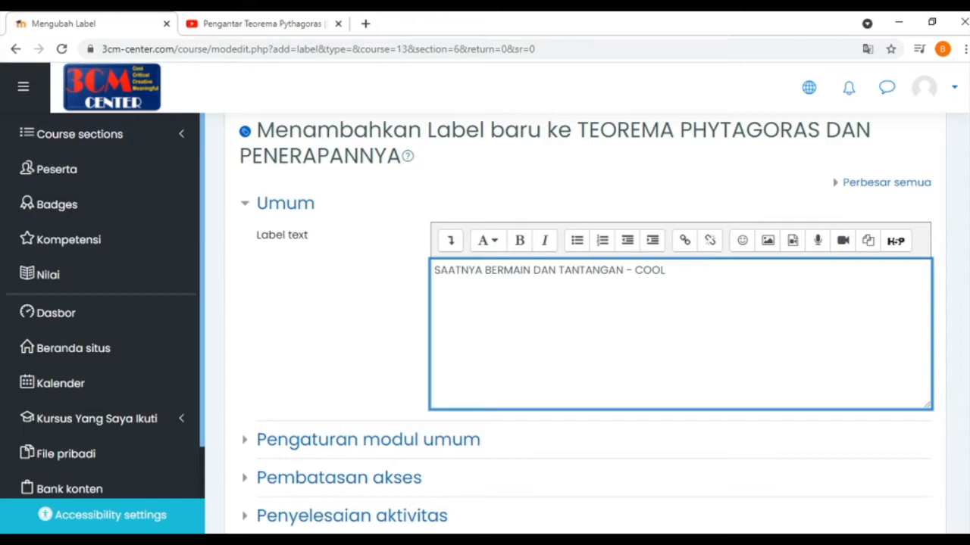
{"action": "type", "text": "Dilakukan secara asinkronus/ mandiri 1 hari sebelum pembelajaran. Silahkan masuk pada Penge"}
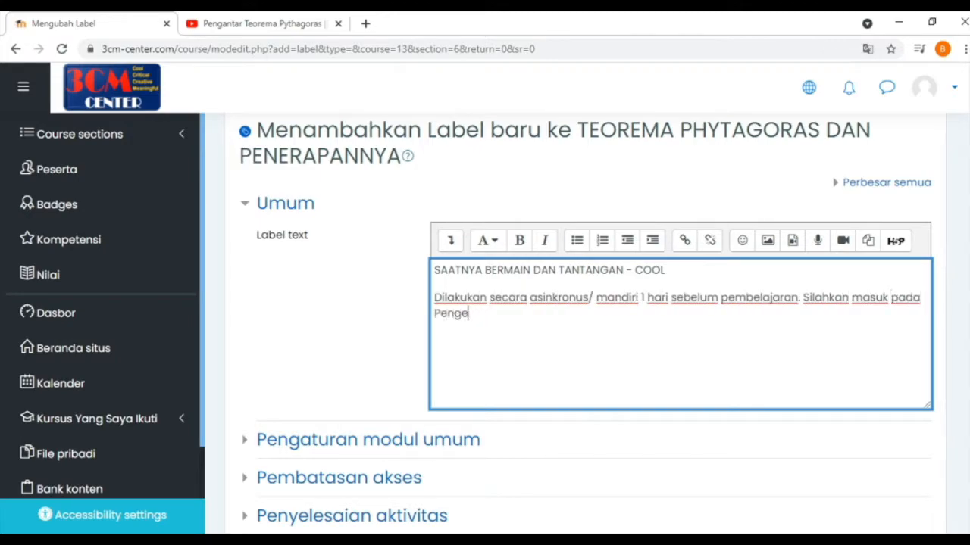
{"action": "key", "text": "BackSpace"}
{"action": "type", "text": "antar Topik"}
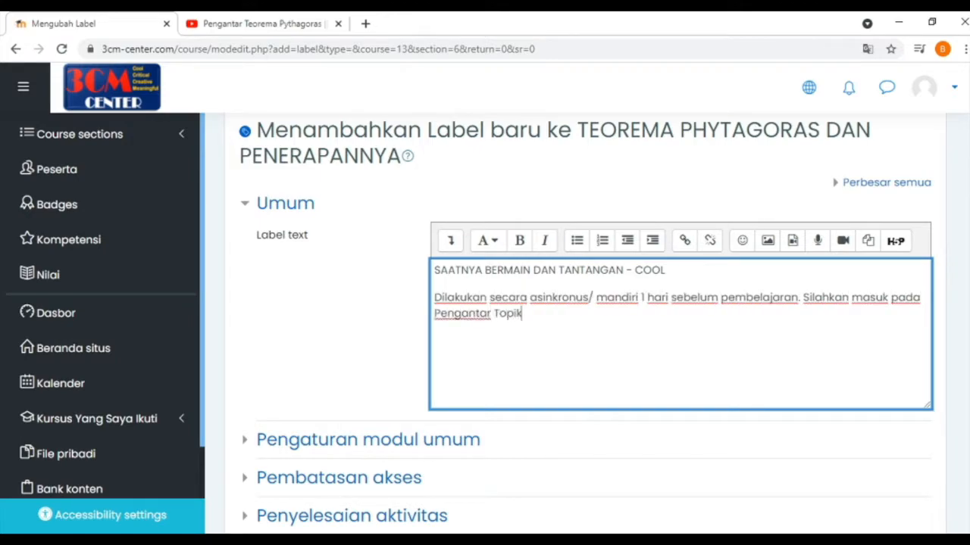
{"action": "type", "text": " 1 dan silahkan ikuti prosedur belajar yang disediakan."}
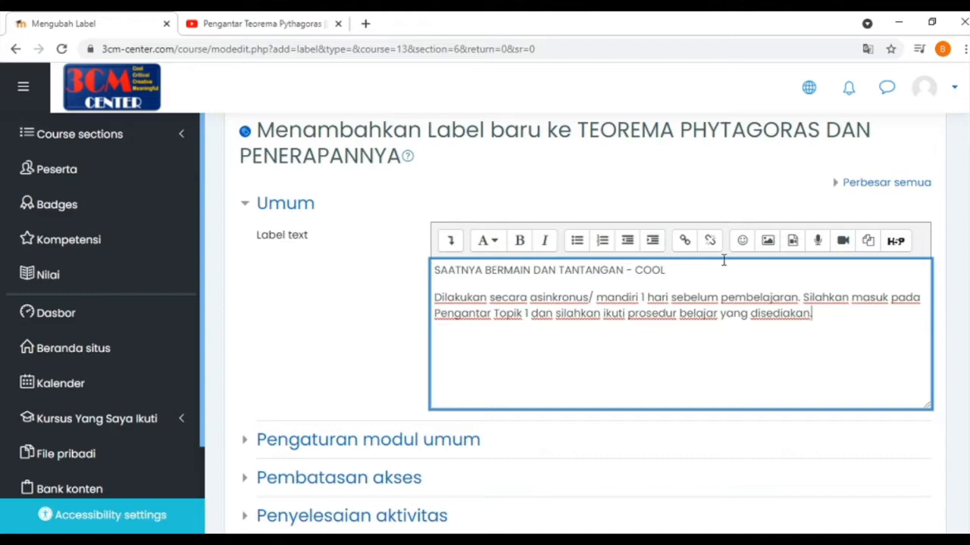
- Format the label's first line as bold in the "Bagian atas (sedang)" style and save the label, returning to the course
{"action": "left_click_drag", "start_coordinate": [669, 271], "coordinate": [433, 274]}
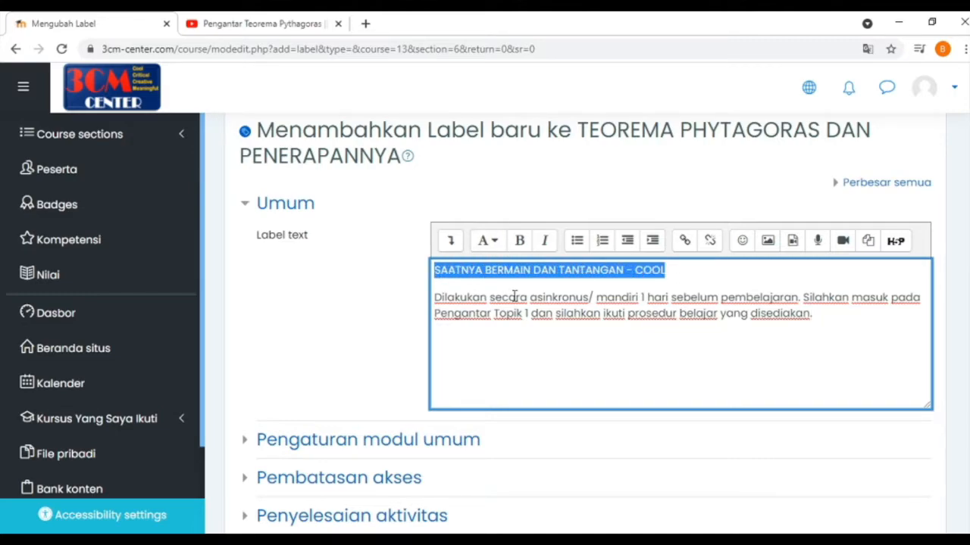
{"action": "left_click", "coordinate": [487, 241]}
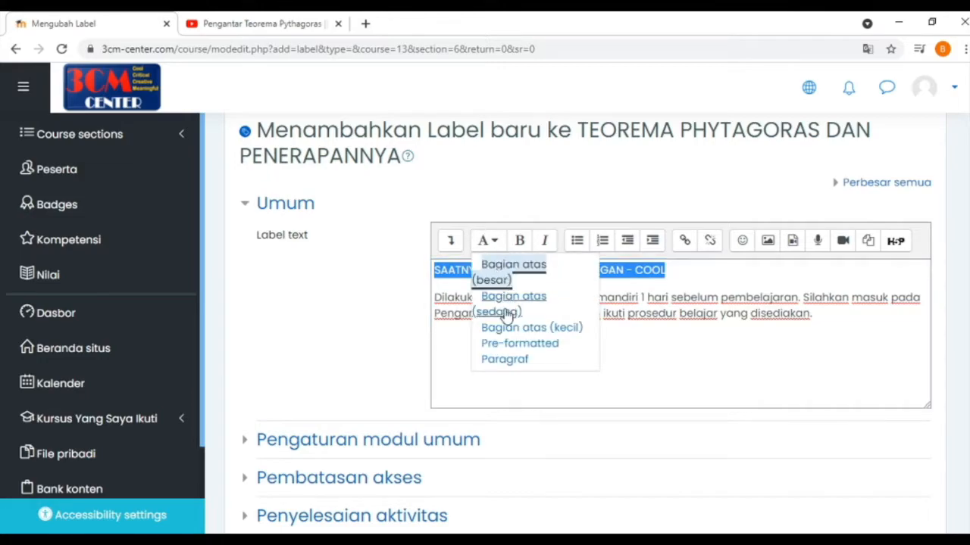
{"action": "left_click", "coordinate": [509, 306]}
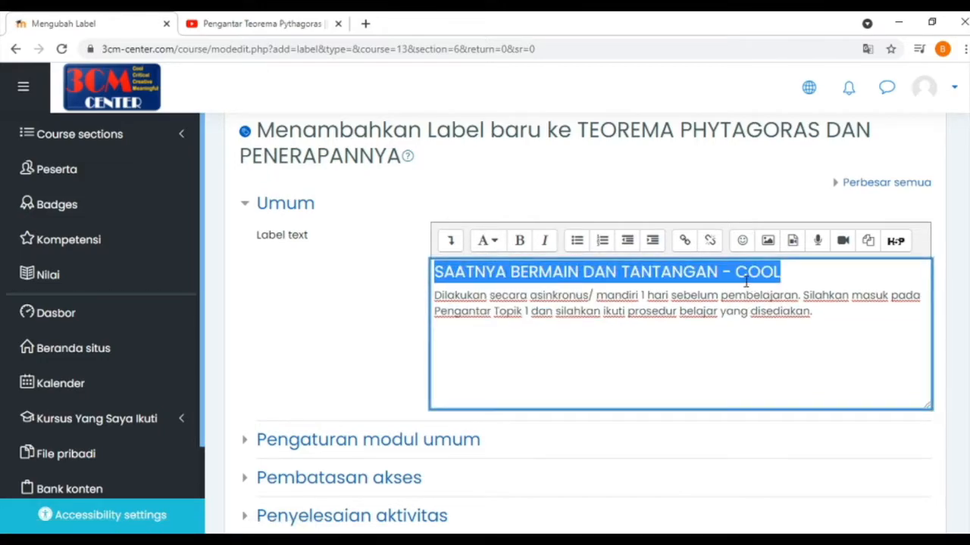
{"action": "left_click", "coordinate": [519, 241]}
{"action": "left_click", "coordinate": [921, 299]}
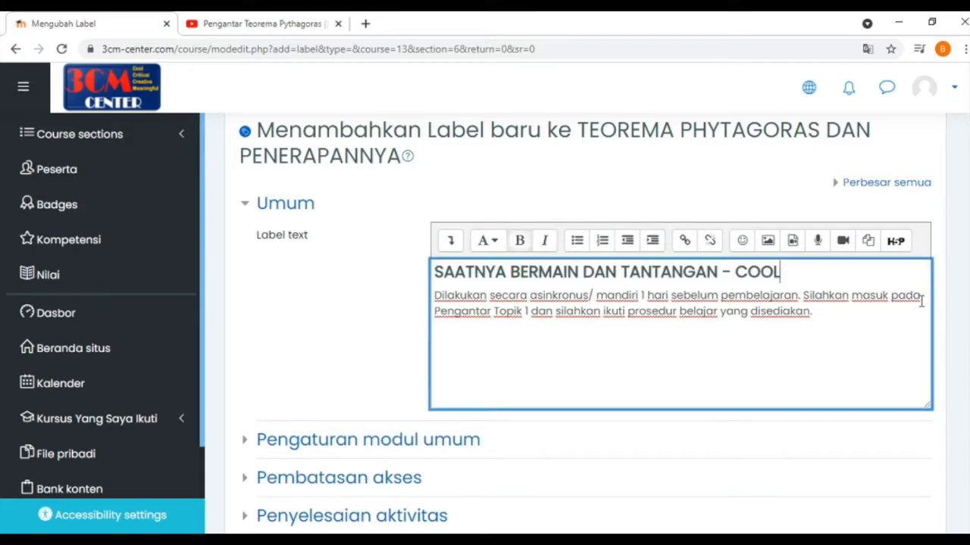
{"action": "scroll", "coordinate": [932, 341], "scroll_direction": "down", "scroll_amount": 3}
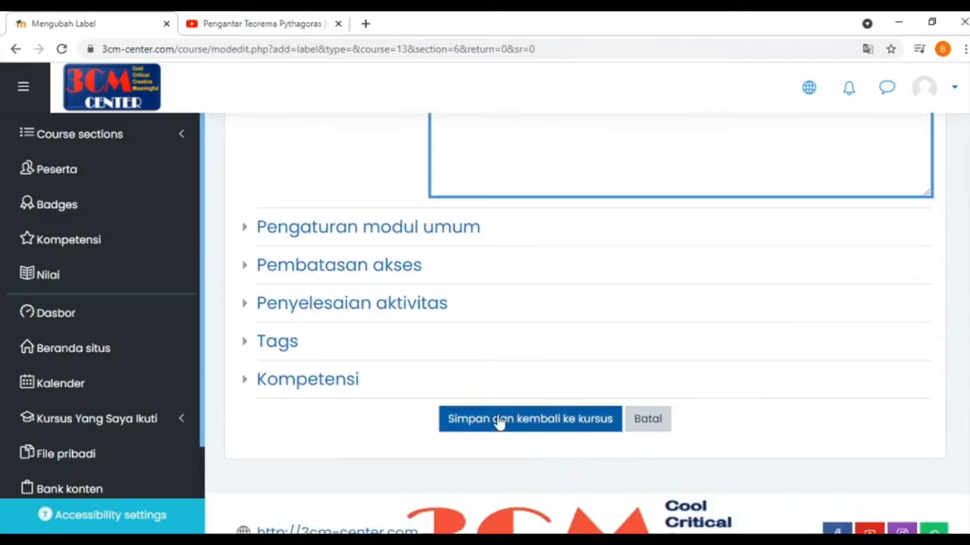
{"action": "left_click", "coordinate": [499, 423]}
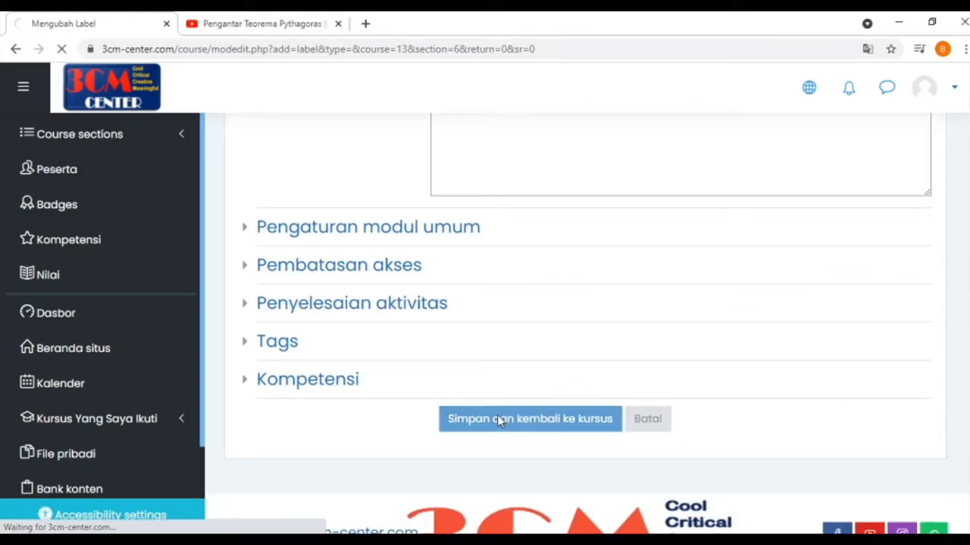
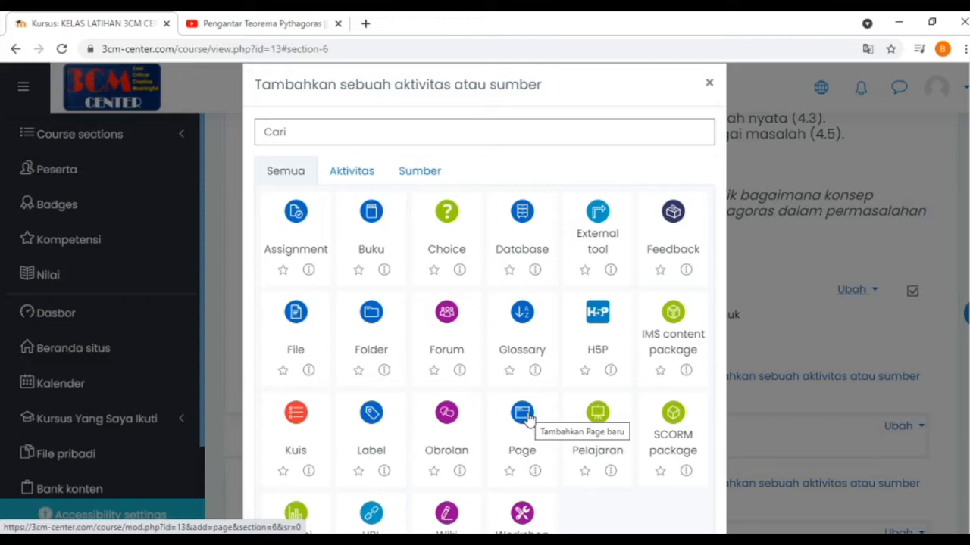
- Add a new Page to the topic and name it "PENGANTAR TOPIK 1 - BERMAIN DAN TANTANGAN"
{"action": "left_click", "coordinate": [528, 418]}
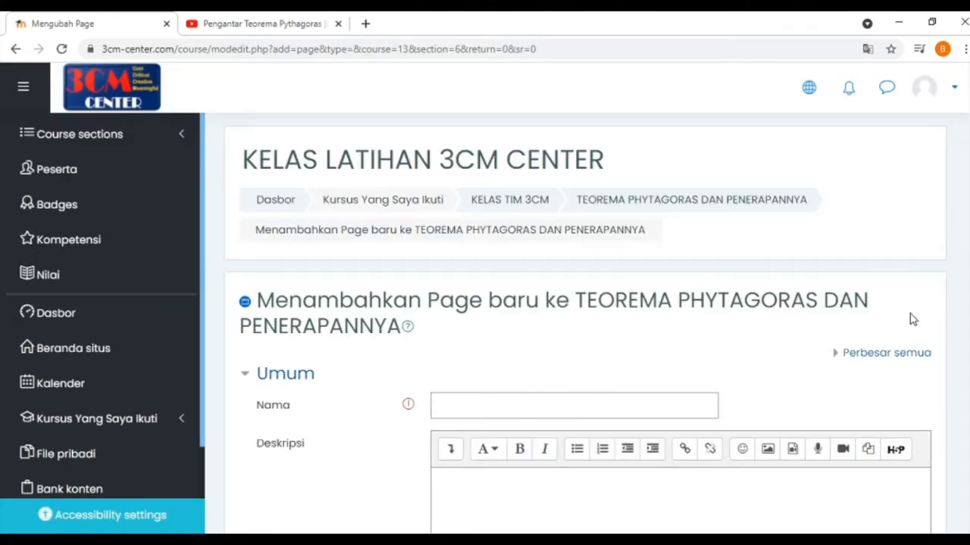
{"action": "scroll", "coordinate": [586, 290], "scroll_direction": "down", "scroll_amount": 2}
{"action": "scroll", "coordinate": [587, 303], "scroll_direction": "down", "scroll_amount": 1}
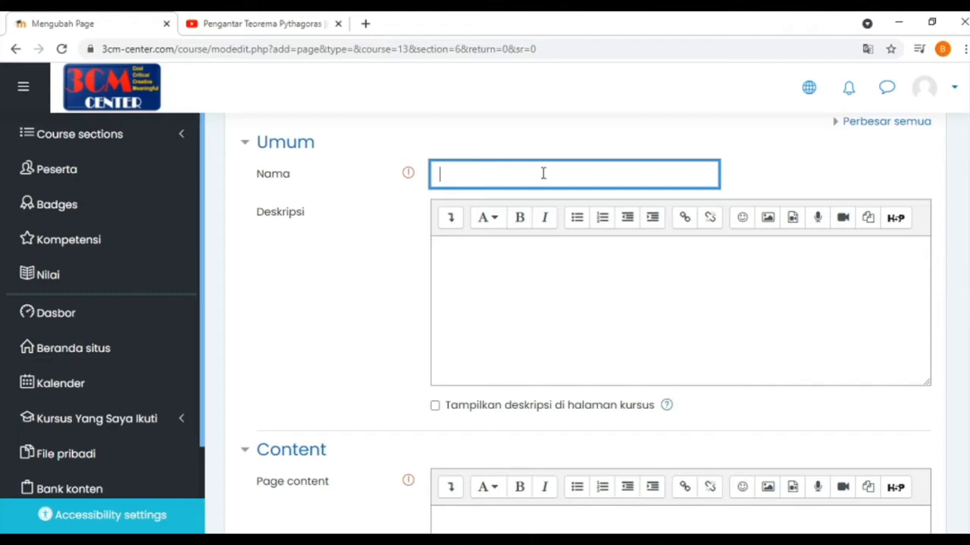
{"action": "type", "text": "PENGATA"}
{"action": "key", "text": "BackSpace"}
{"action": "key", "text": "BackSpace"}
{"action": "type", "text": "NTAR"}
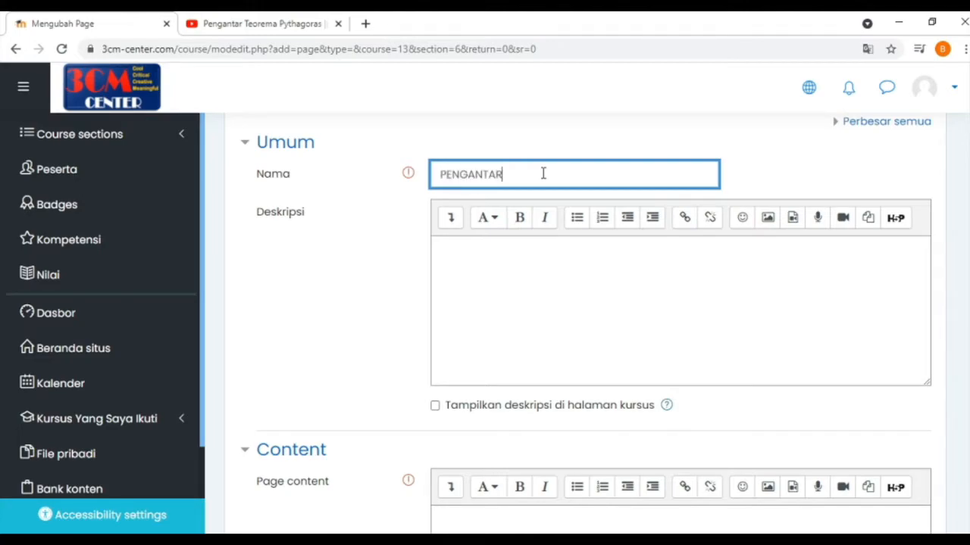
{"action": "type", "text": " TOPIK 1 - BERMAIN DAN D"}
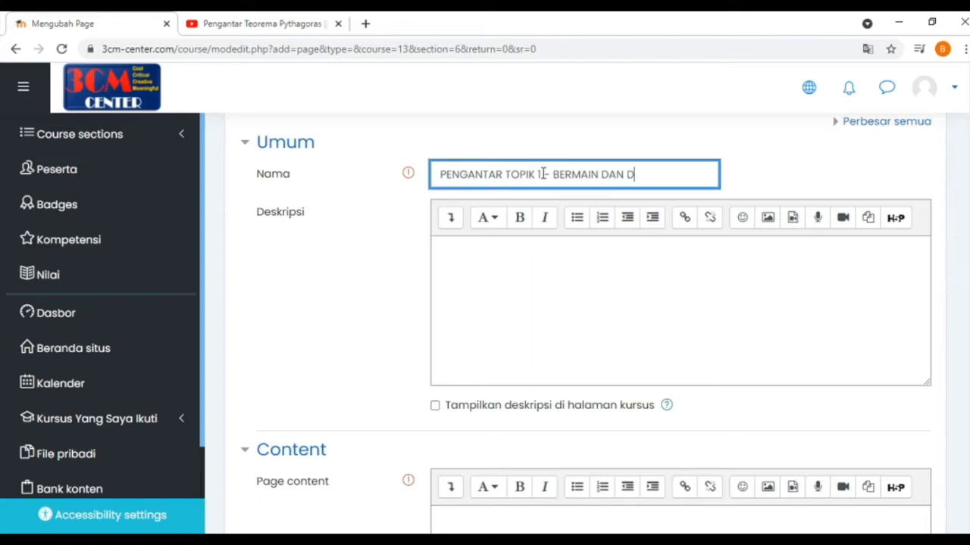
{"action": "key", "text": "BackSpace"}
{"action": "key", "text": "BackSpace"}
{"action": "type", "text": "TANTANGAN"}
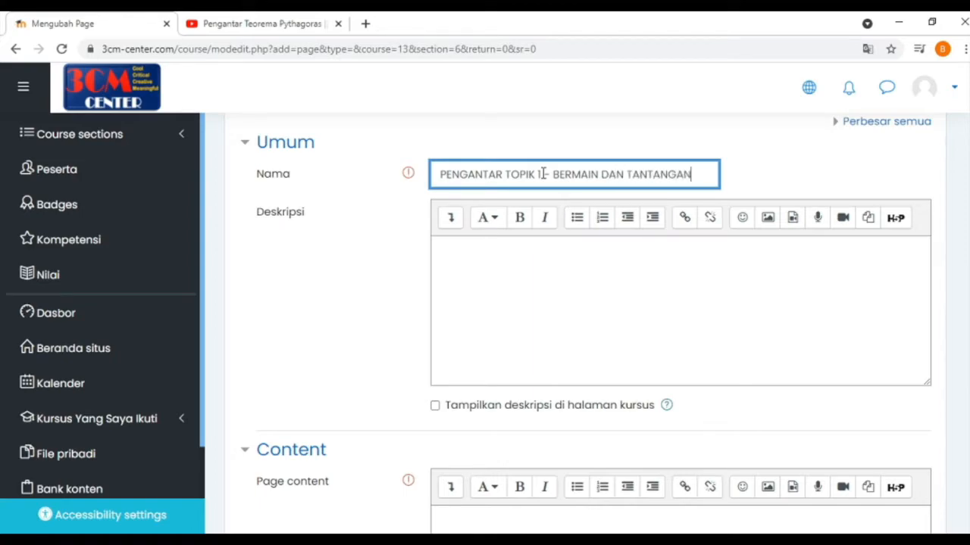
- Examine the description and page content fields in the new page's form
{"action": "left_click", "coordinate": [528, 264]}
{"action": "scroll", "coordinate": [591, 319], "scroll_direction": "down", "scroll_amount": 2}
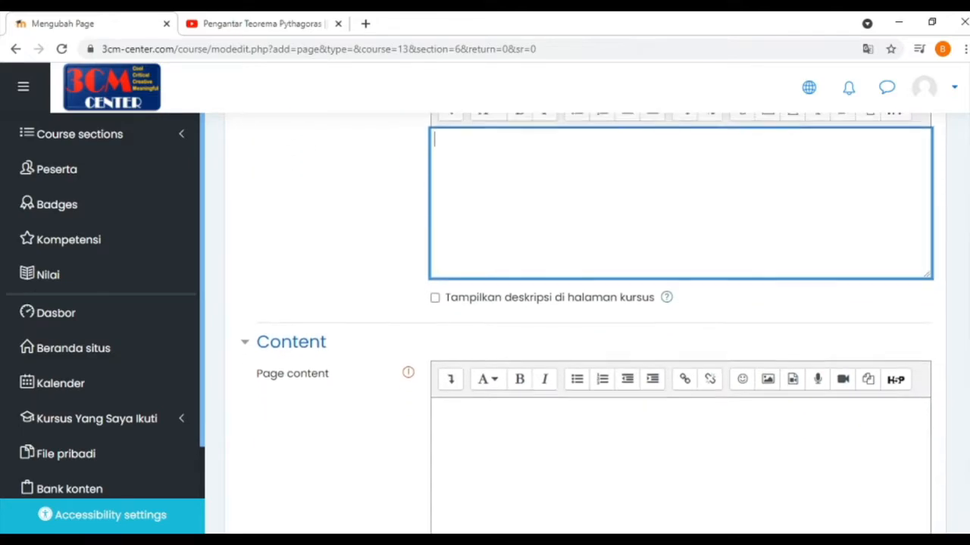
{"action": "scroll", "coordinate": [591, 319], "scroll_direction": "down", "scroll_amount": 3}
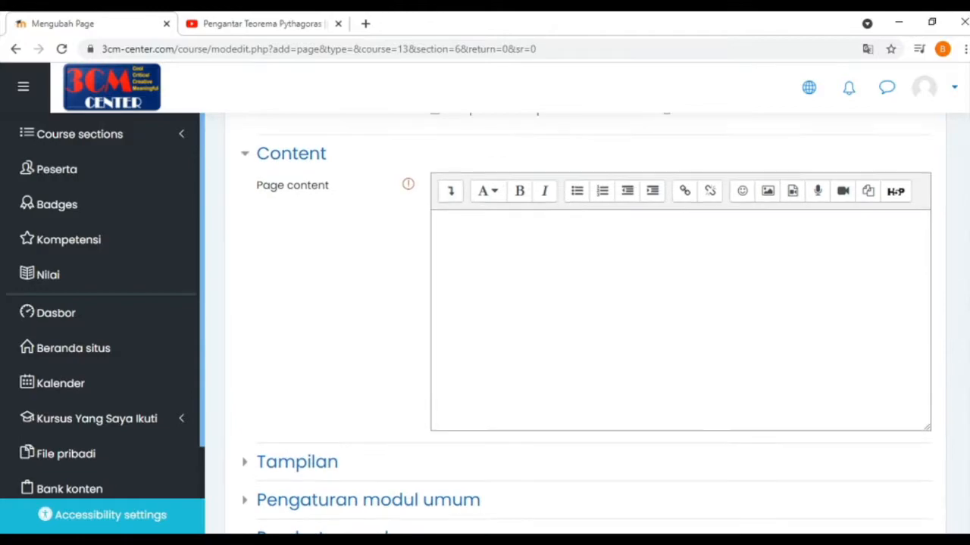
{"action": "scroll", "coordinate": [959, 265], "scroll_direction": "up", "scroll_amount": 4}
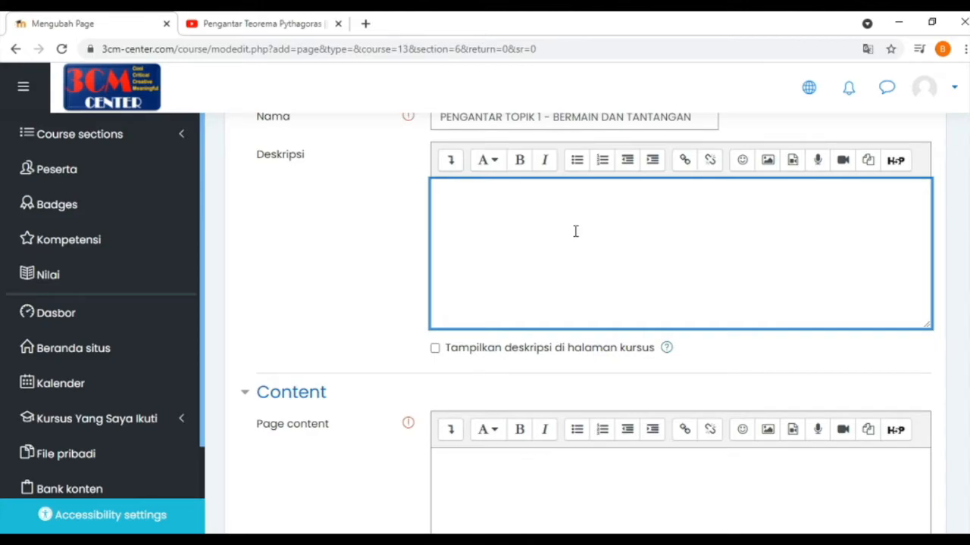
{"action": "left_click", "coordinate": [361, 310]}
{"action": "scroll", "coordinate": [587, 342], "scroll_direction": "down", "scroll_amount": 3}
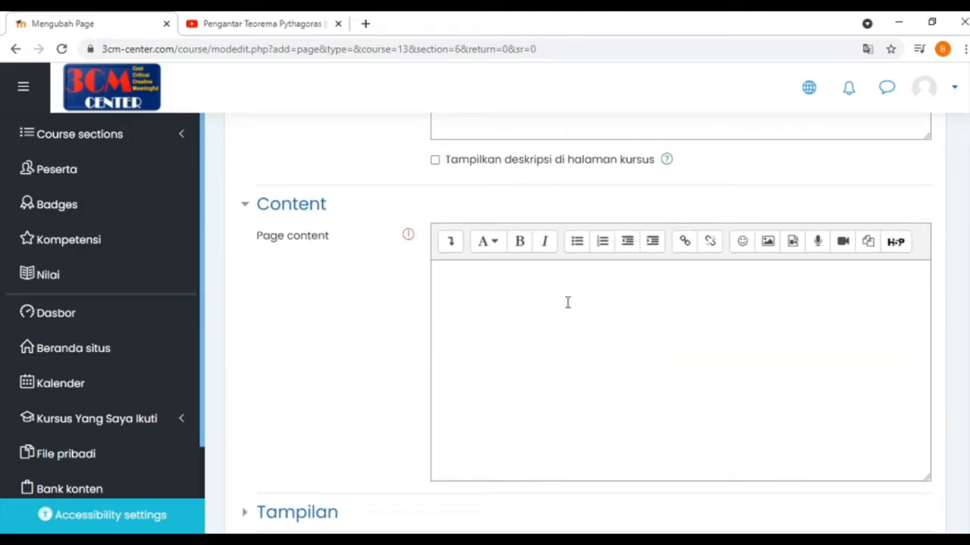
- Write "Sebagai Pengantar silahkan Anda mencermati video yang telah disediakan dan mengerjakan tantangan yang diberikan." as the first paragraph of the page content
{"action": "left_click", "coordinate": [511, 286]}
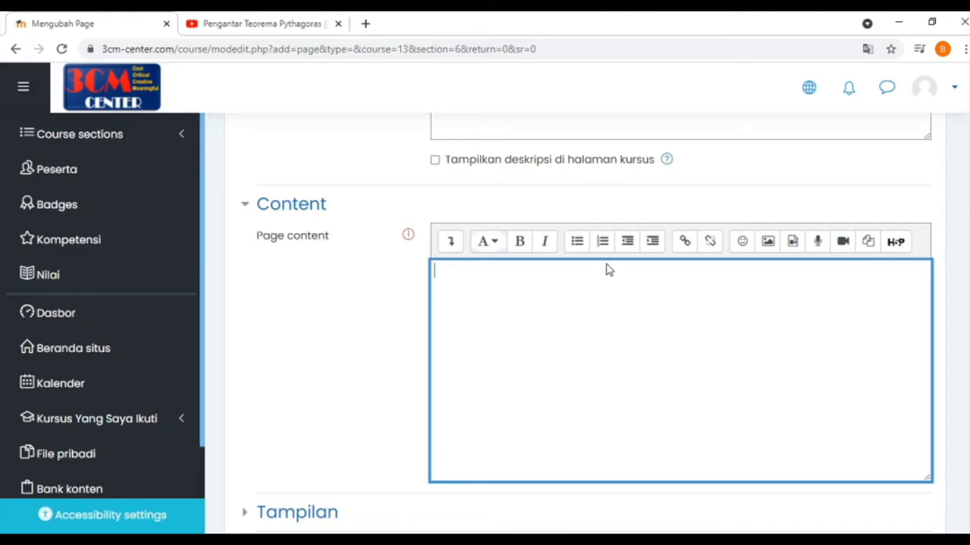
{"action": "scroll", "coordinate": [606, 268], "scroll_direction": "up", "scroll_amount": 2}
{"action": "scroll", "coordinate": [507, 253], "scroll_direction": "up", "scroll_amount": 3}
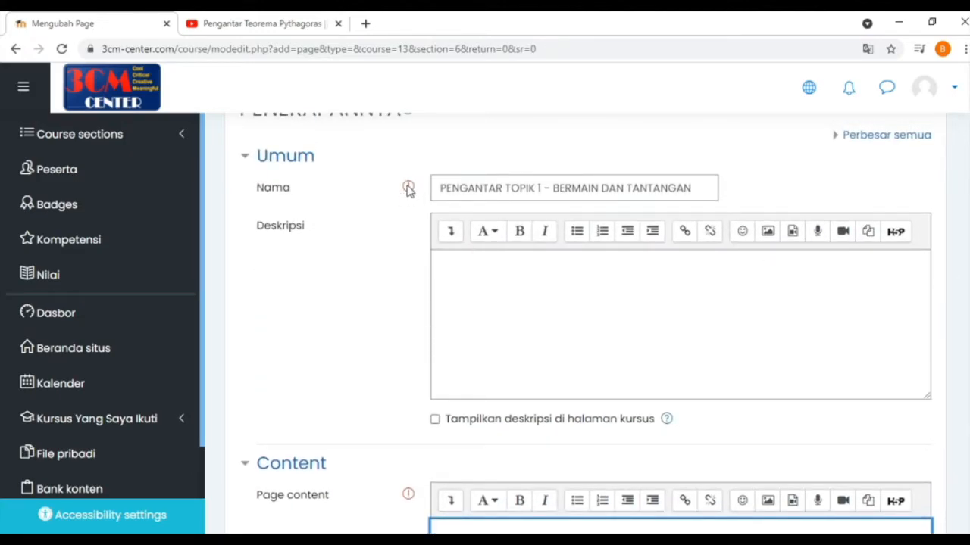
{"action": "scroll", "coordinate": [400, 284], "scroll_direction": "down", "scroll_amount": 4}
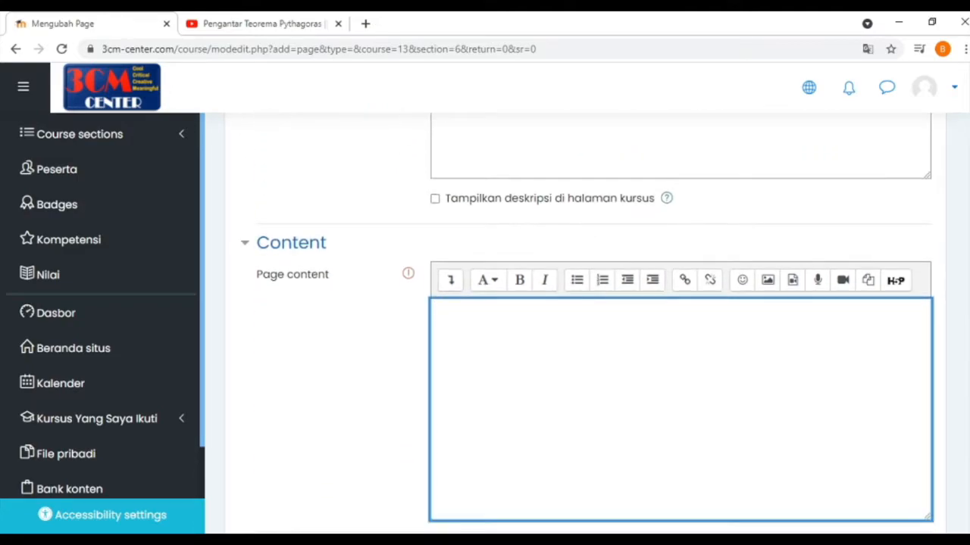
{"action": "scroll", "coordinate": [400, 284], "scroll_direction": "down", "scroll_amount": 2}
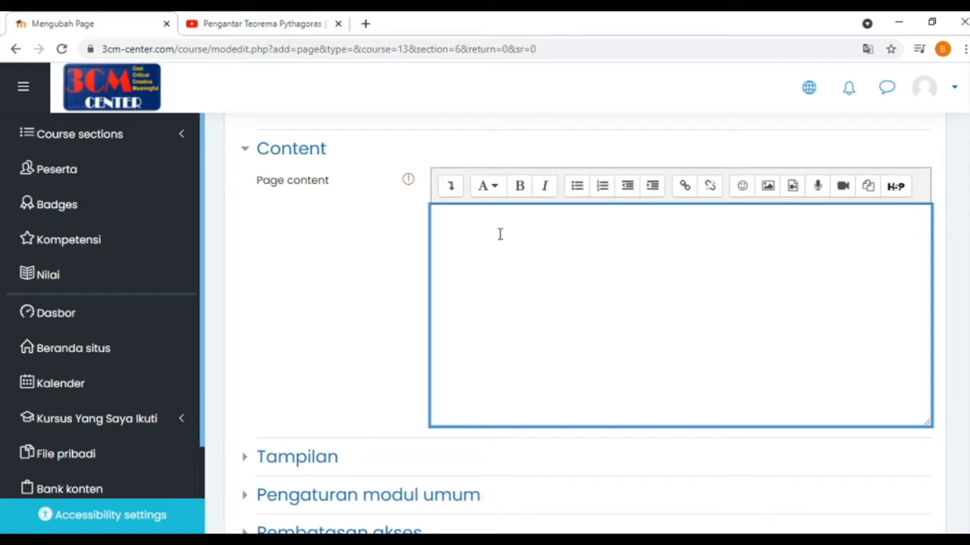
{"action": "type", "text": "Sebagai Pengantar silahkan Anda mencermati video yang telah disediakan dan mengerjakan tantangan yang diberikan."}
- Add the page content paragraphs "Kirim hasil tantangan KLIK KIRIM." and "SELAMAT BELAJAR dan TETAP JAGA KESEHATAN. TUHAN MEMBERKATI"
{"action": "key", "text": "Return"}
{"action": "type", "text": "Kirim hasil tantangan KLIK KIRIM."}
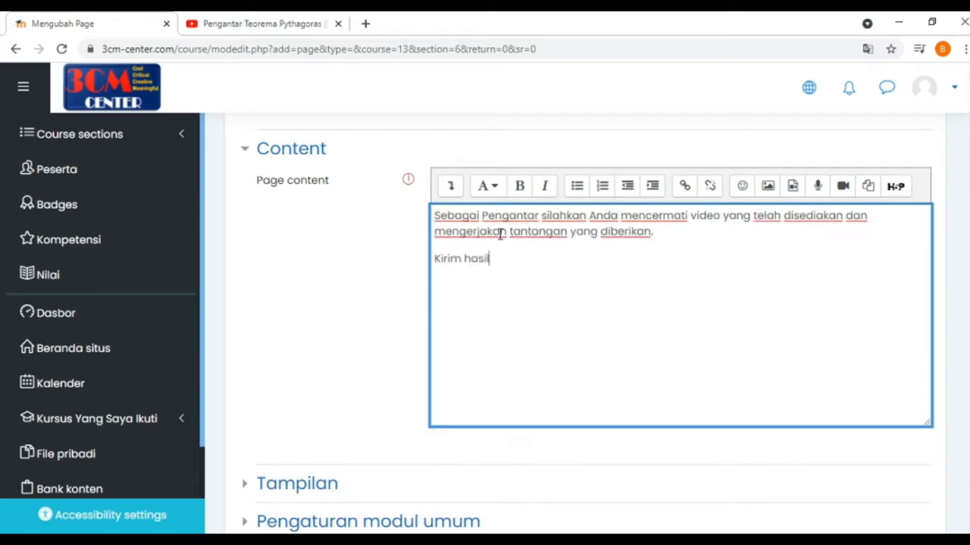
{"action": "key", "text": "Return"}
{"action": "type", "text": "SELAMAT BELAJAR dan TETAP JAGA KESEHATAN. TUHAN MEMBERKATI"}
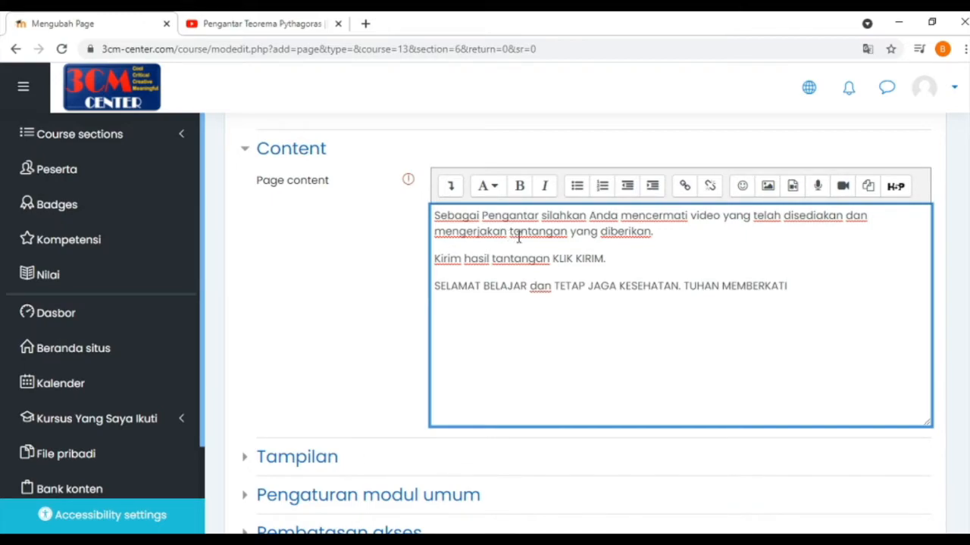
- Format all three paragraphs of the page content in the "Bagian atas (kecil)" style
{"action": "left_click_drag", "start_coordinate": [831, 290], "coordinate": [433, 215]}
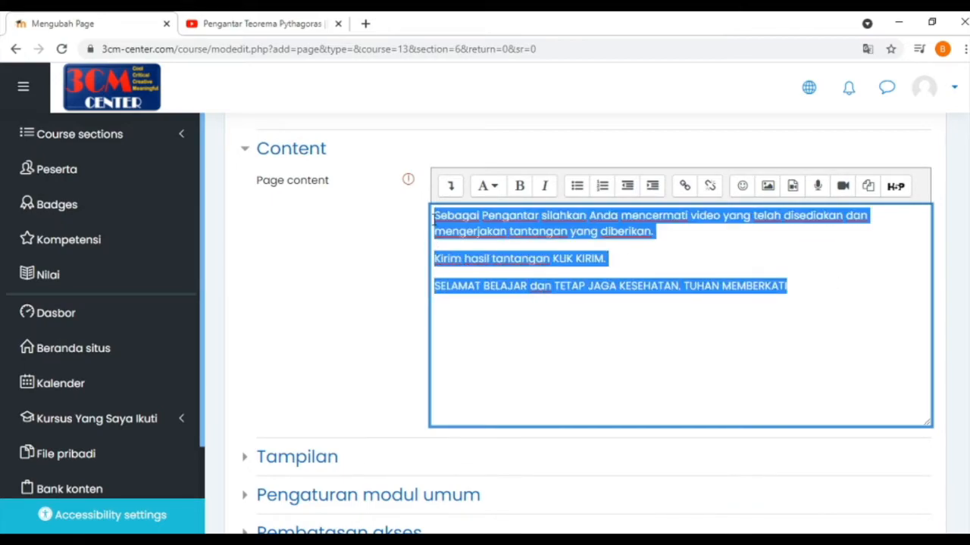
{"action": "left_click", "coordinate": [486, 186]}
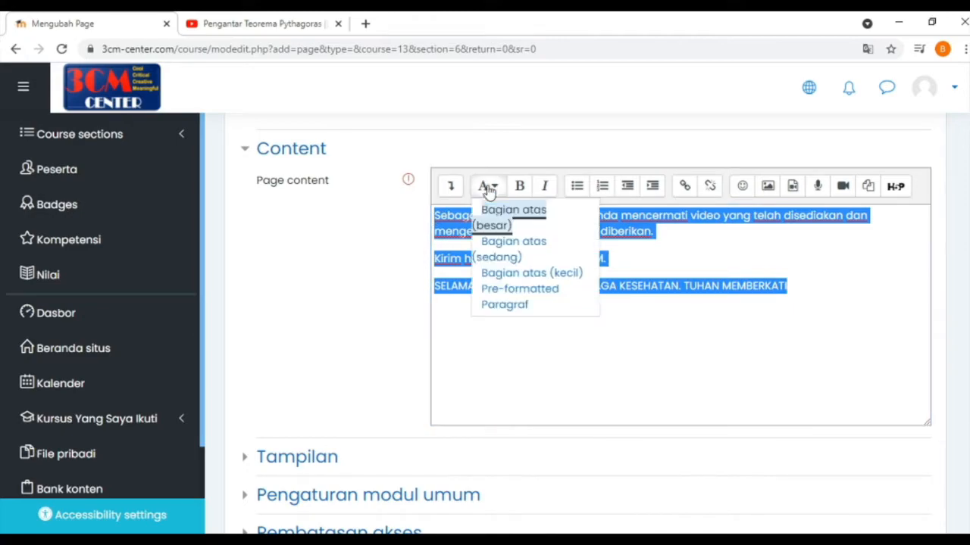
{"action": "left_click", "coordinate": [529, 274]}
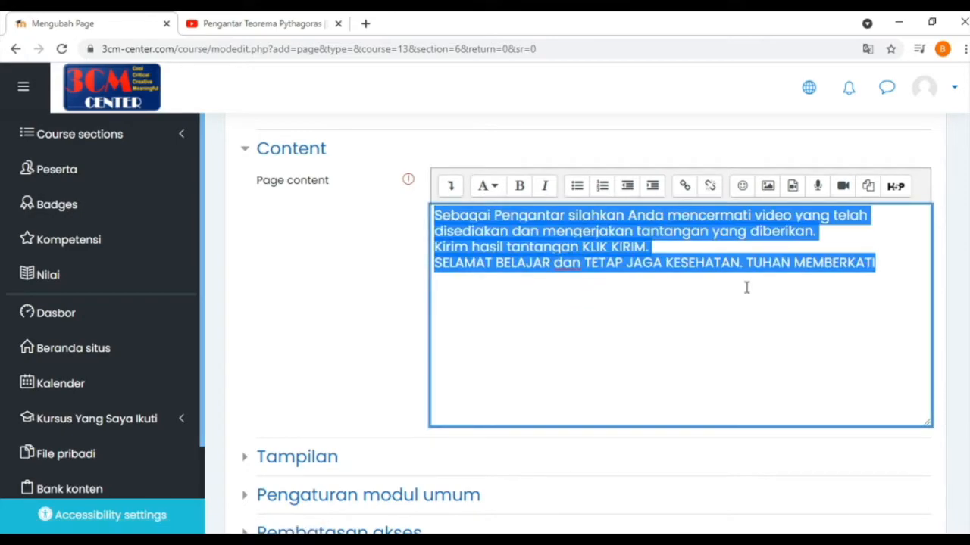
- Format the page content paragraphs in the "Bagian atas (sedang)" style and insert a blank line after the first paragraph
{"action": "left_click", "coordinate": [489, 190]}
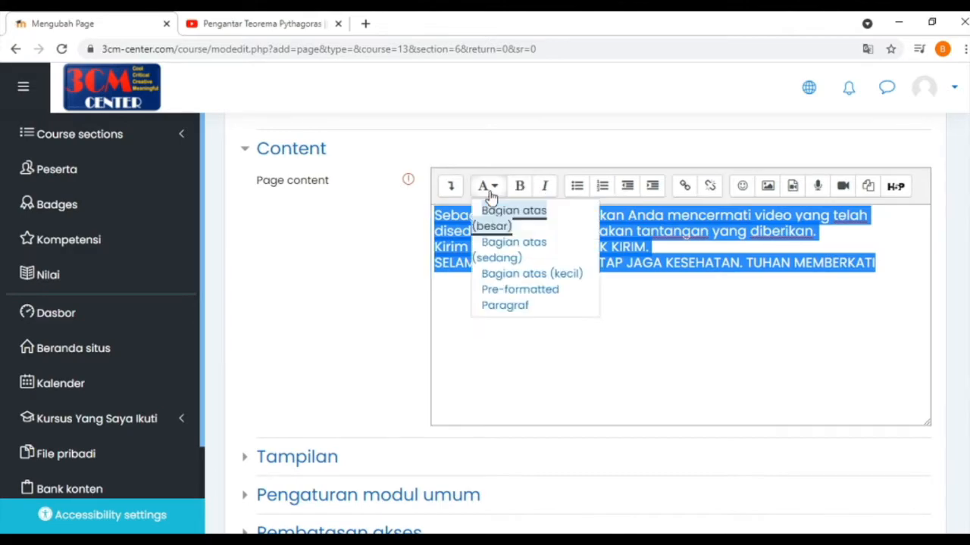
{"action": "left_click", "coordinate": [531, 254]}
{"action": "left_click", "coordinate": [626, 259]}
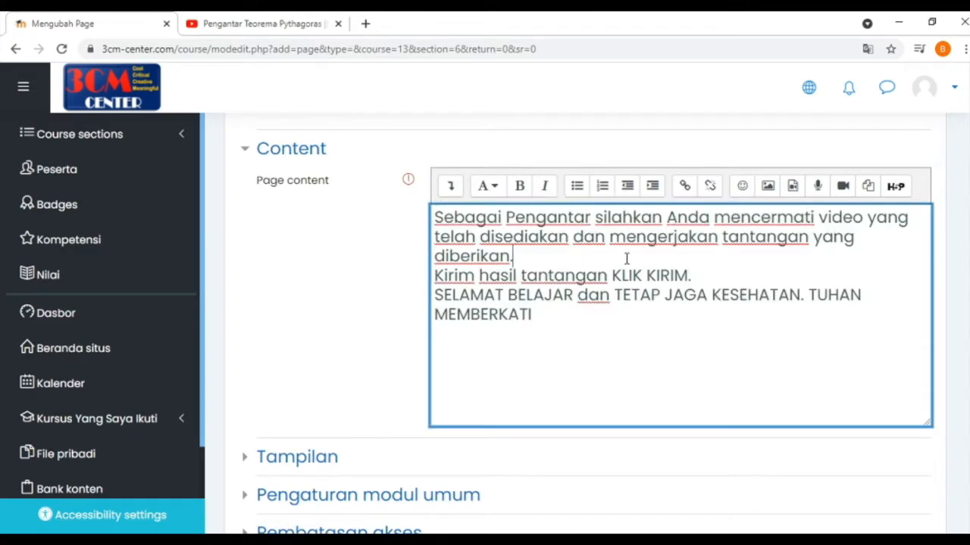
{"action": "key", "text": "Return"}
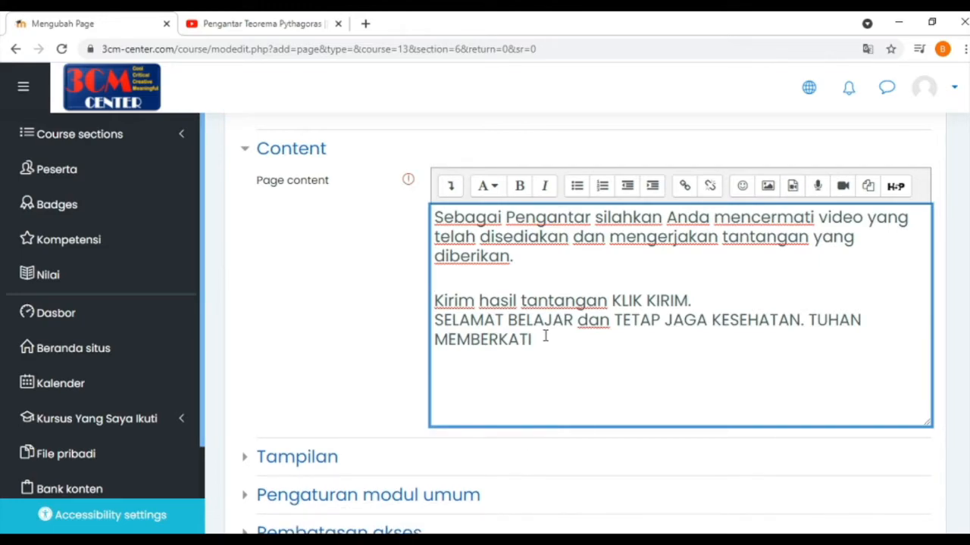
- Copy the web address of the "Pengantar Teorema Pythagoras" YouTube video and return to the page form
{"action": "left_click", "coordinate": [255, 22]}
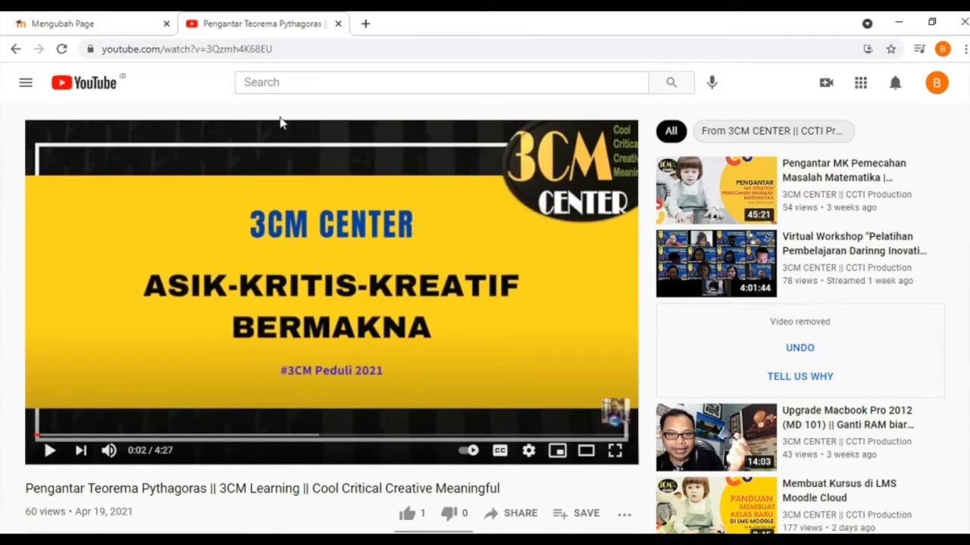
{"action": "left_click", "coordinate": [349, 50]}
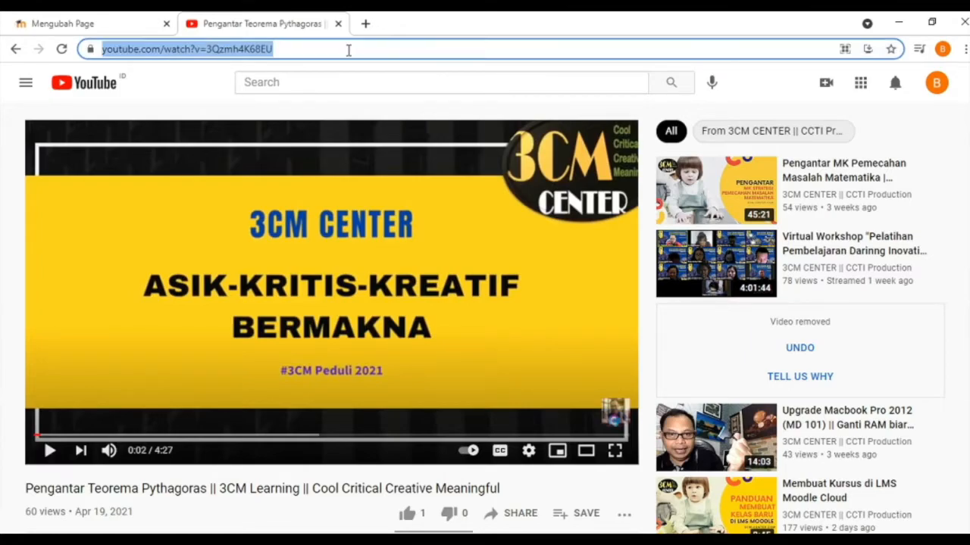
{"action": "right_click", "coordinate": [251, 48]}
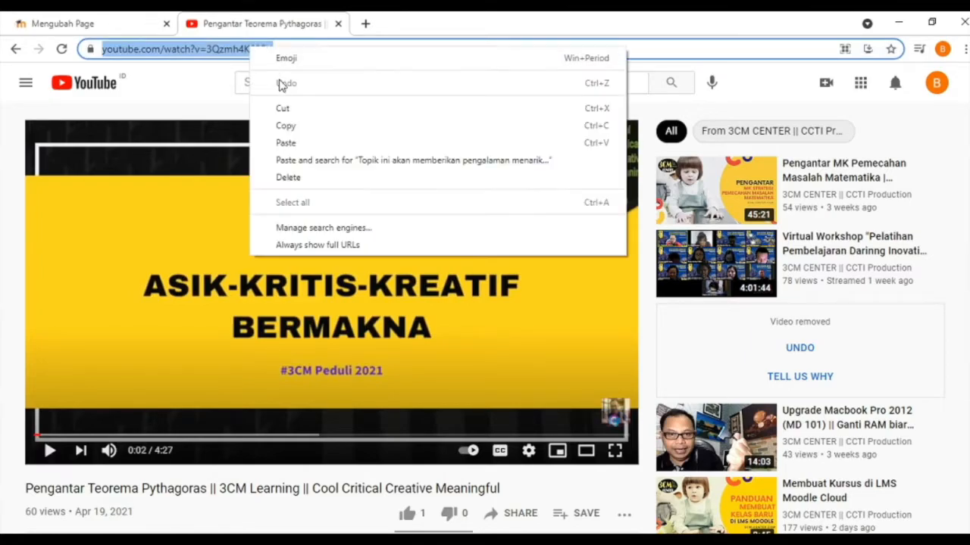
{"action": "left_click", "coordinate": [293, 127]}
{"action": "left_click", "coordinate": [230, 97]}
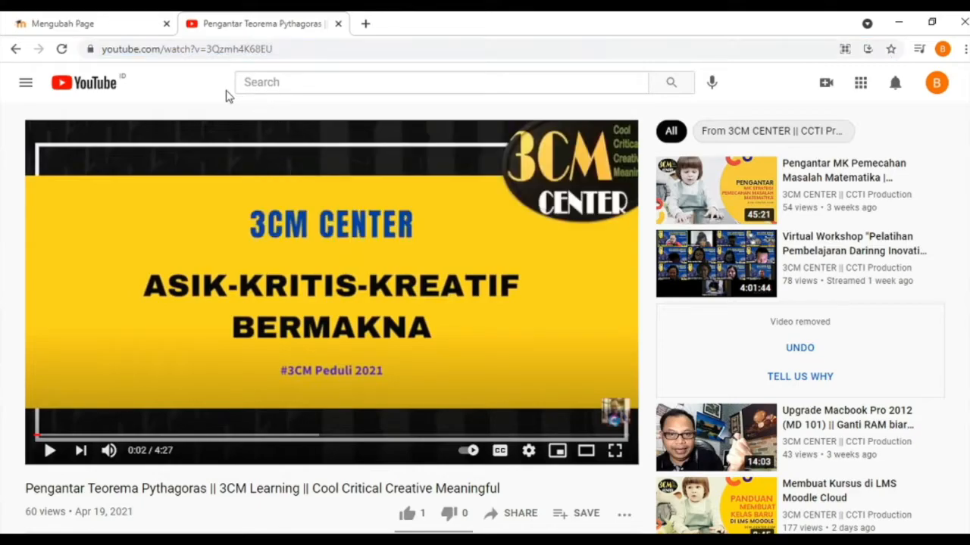
{"action": "left_click", "coordinate": [125, 22]}
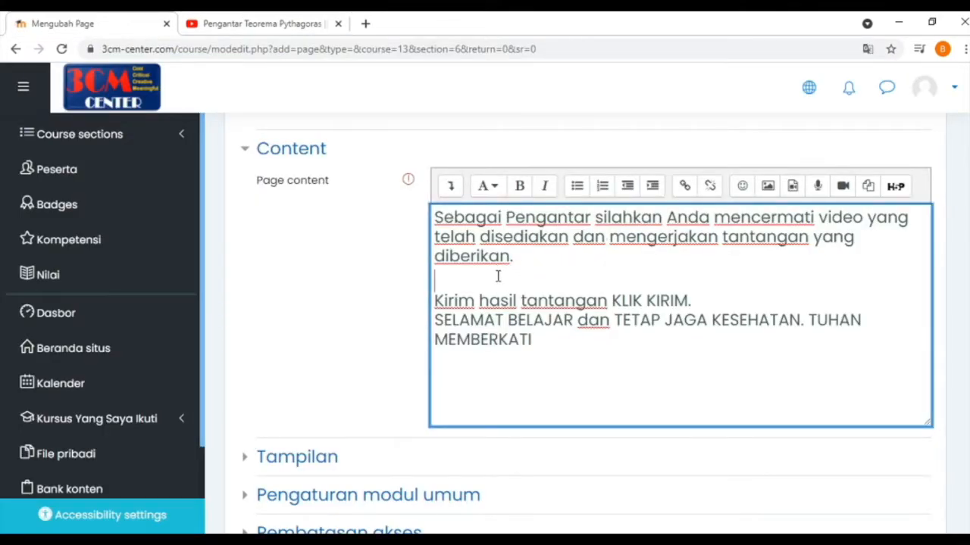
{"action": "key", "text": "ctrl+v"}
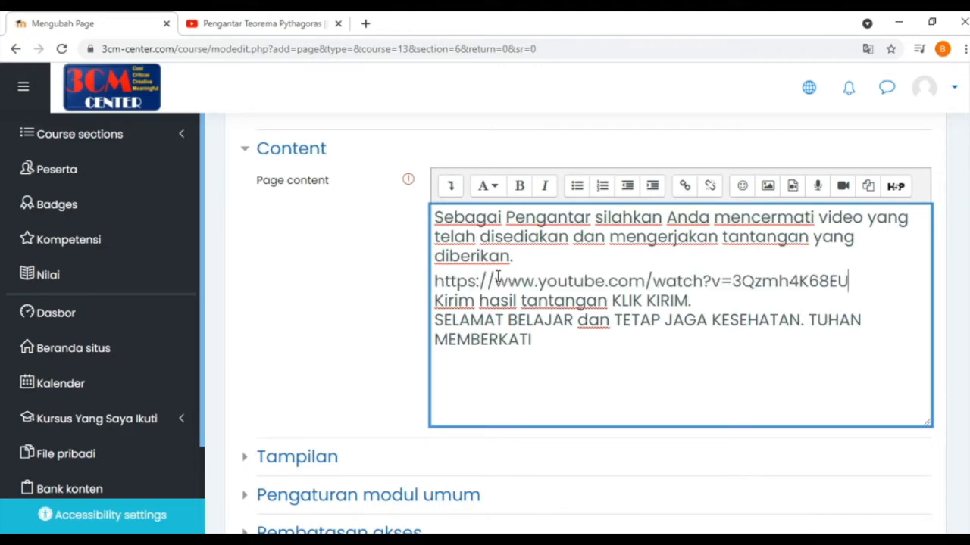
{"action": "key", "text": "ctrl+z"}
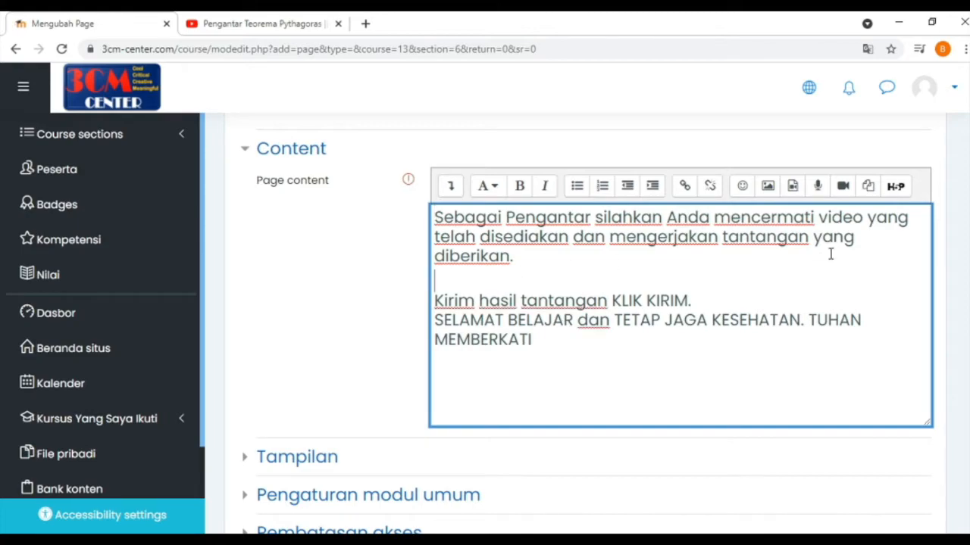
{"action": "left_click", "coordinate": [793, 187]}
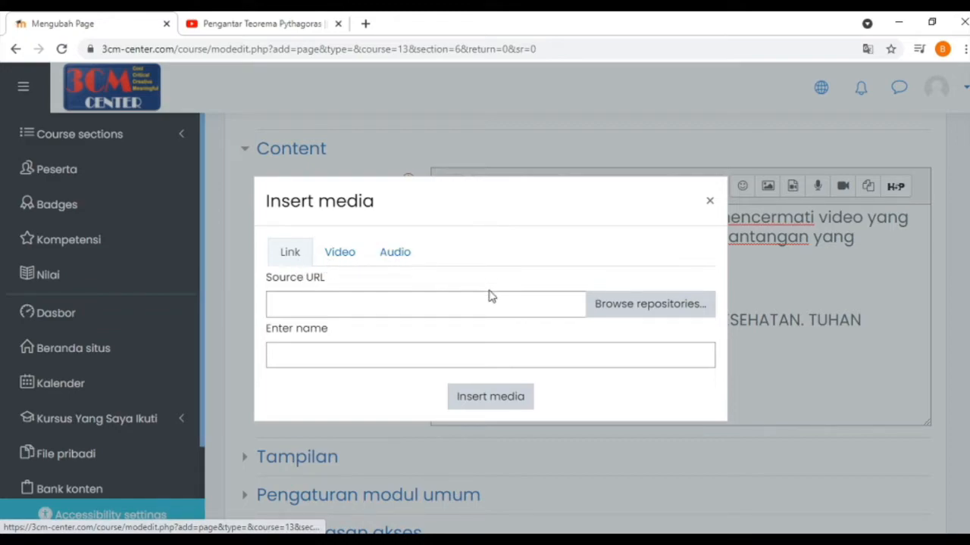
{"action": "left_click", "coordinate": [339, 255]}
{"action": "left_click", "coordinate": [438, 305]}
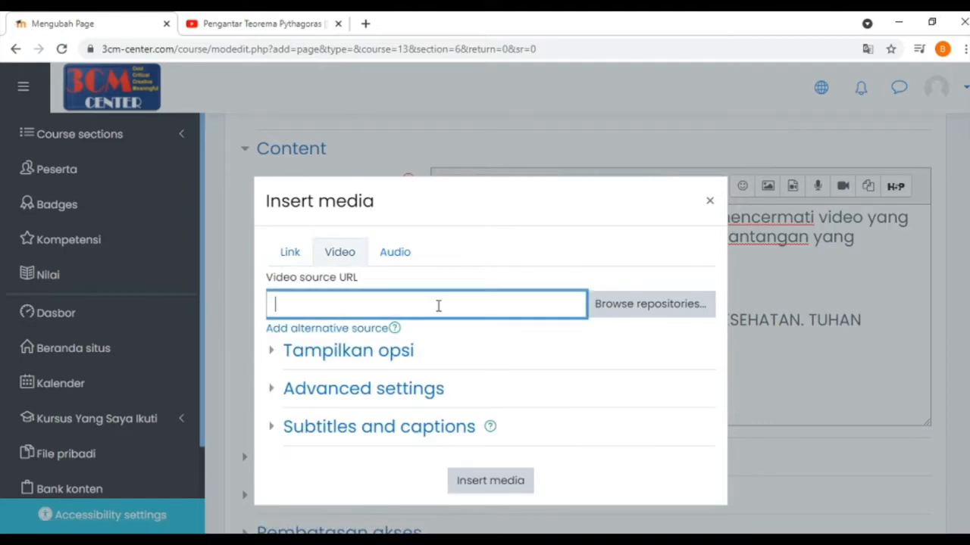
{"action": "key", "text": "ctrl+v"}
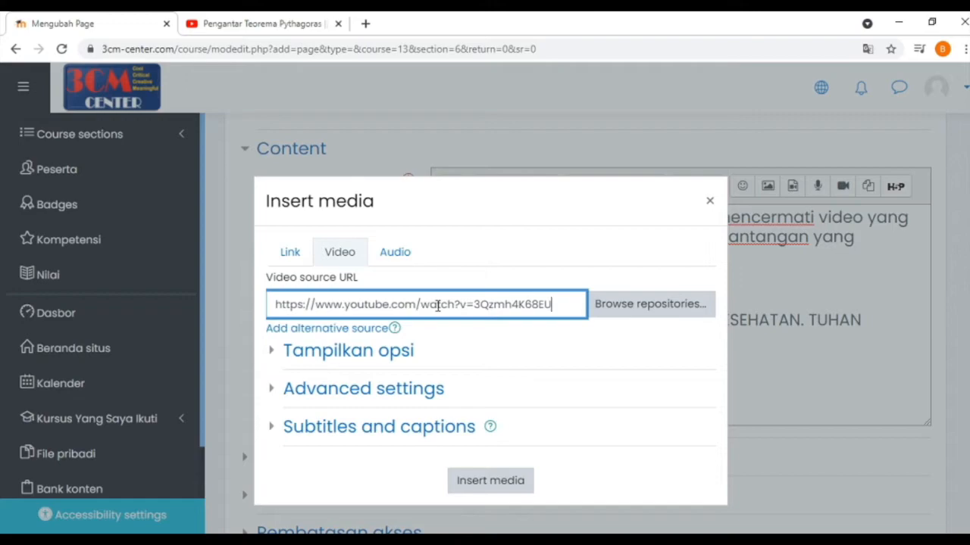
{"action": "left_click", "coordinate": [491, 481]}
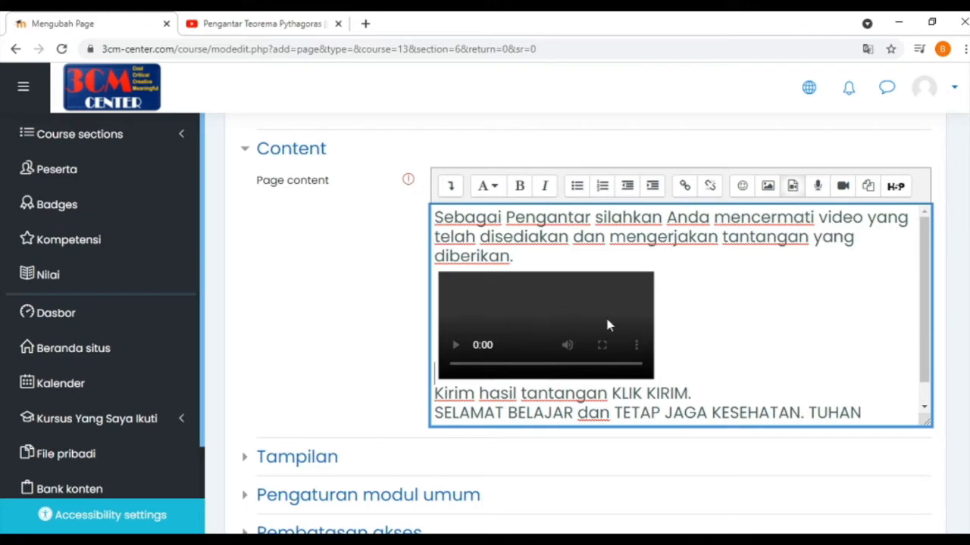
- Save the new page and display it to check the embedded video and text
{"action": "scroll", "coordinate": [563, 347], "scroll_direction": "down", "scroll_amount": 1}
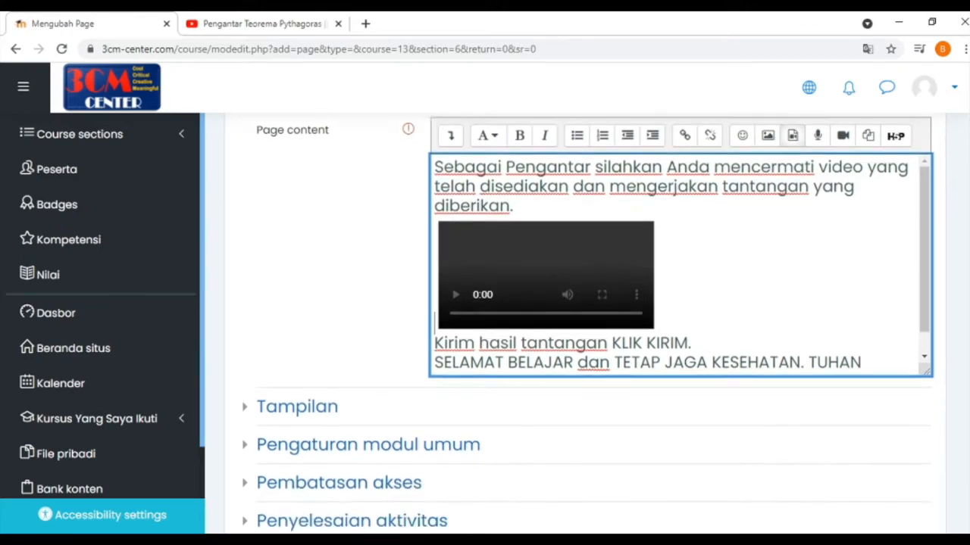
{"action": "scroll", "coordinate": [563, 347], "scroll_direction": "down", "scroll_amount": 5}
{"action": "left_click", "coordinate": [692, 404]}
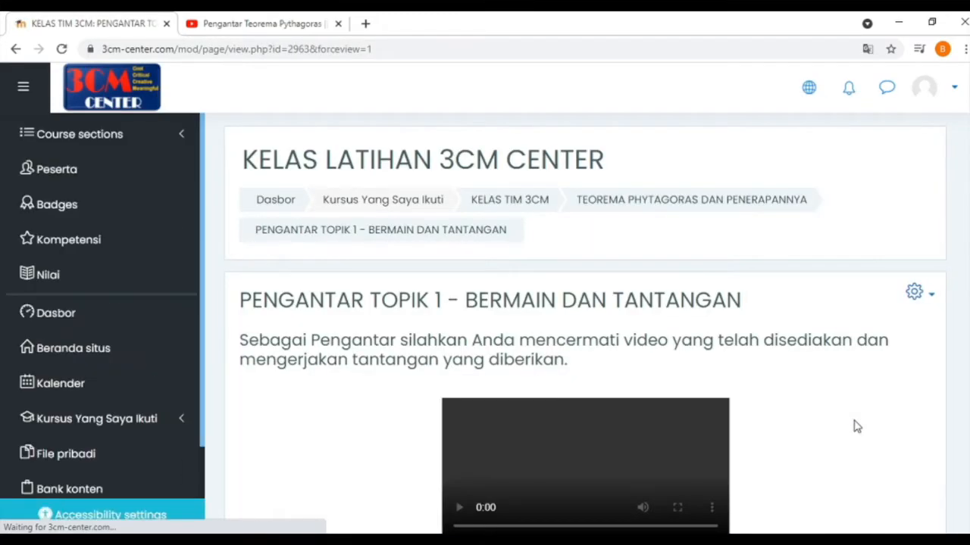
{"action": "scroll", "coordinate": [856, 427], "scroll_direction": "down", "scroll_amount": 2}
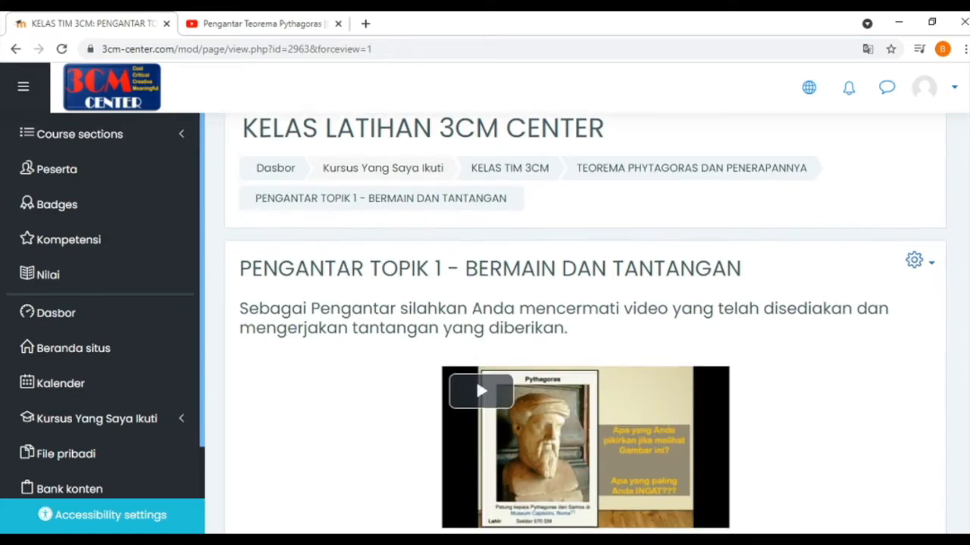
{"action": "scroll", "coordinate": [586, 323], "scroll_direction": "down", "scroll_amount": 1}
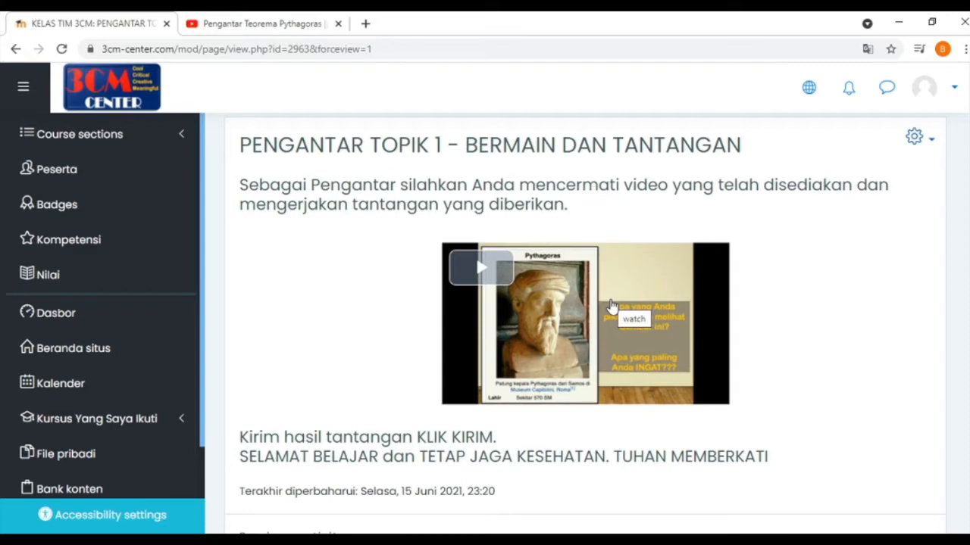
{"action": "scroll", "coordinate": [476, 256], "scroll_direction": "up", "scroll_amount": 1}
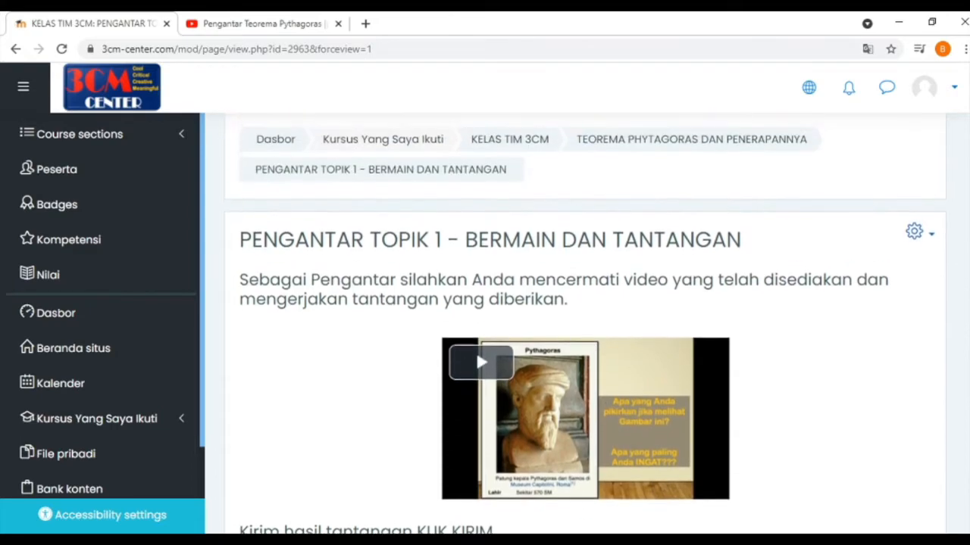
- Go back to the topic TEOREMA PHYTAGORAS DAN PENERAPANNYA and start a new Assignment activity in it
{"action": "left_click", "coordinate": [665, 149]}
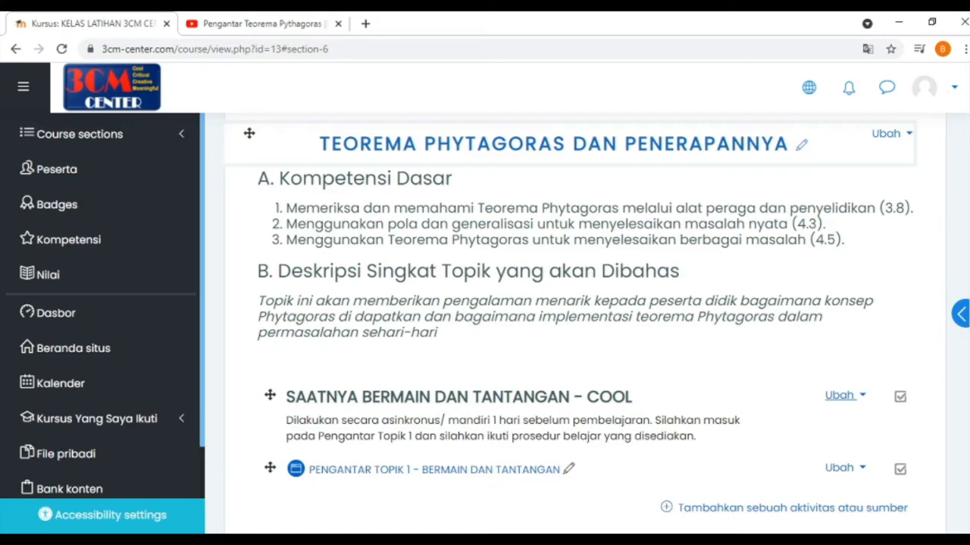
{"action": "scroll", "coordinate": [570, 324], "scroll_direction": "down", "scroll_amount": 3}
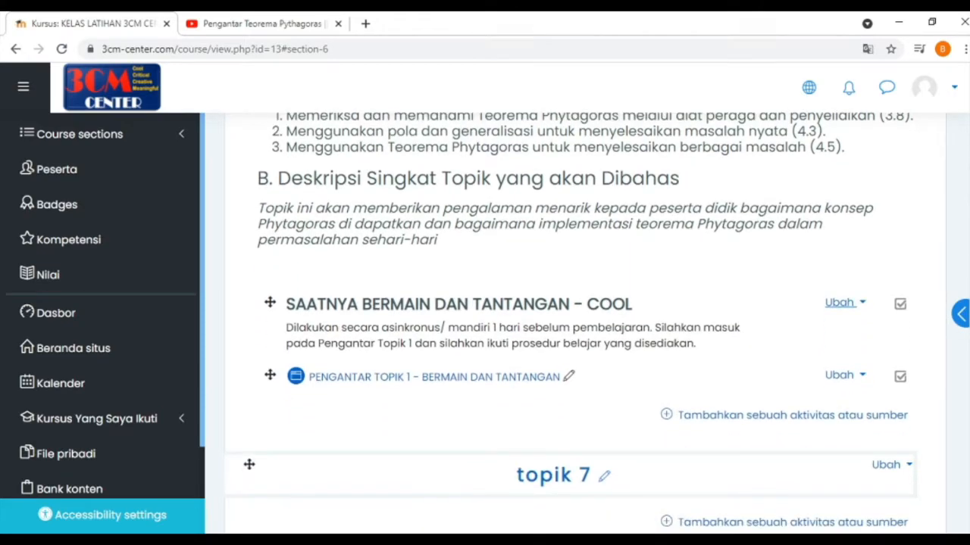
{"action": "scroll", "coordinate": [571, 323], "scroll_direction": "down", "scroll_amount": 1}
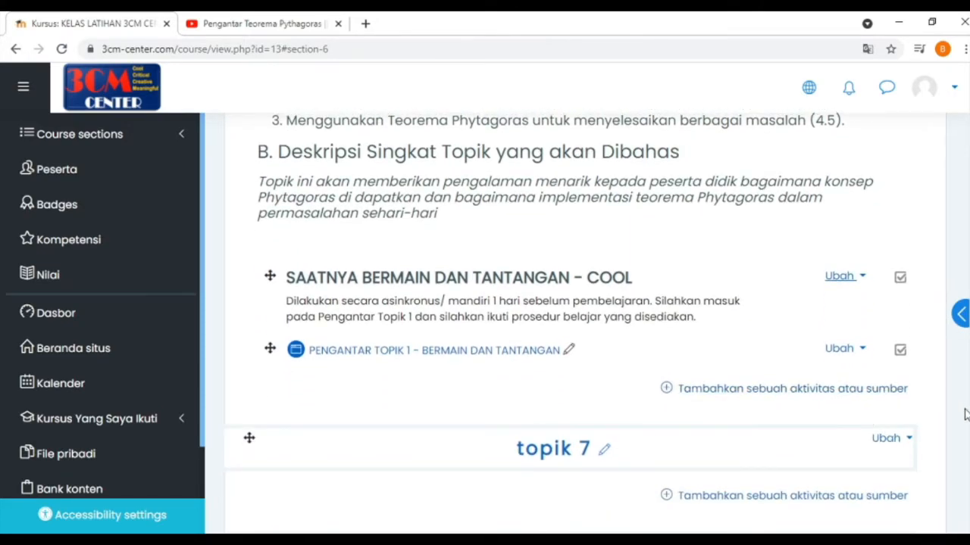
{"action": "left_click", "coordinate": [784, 394]}
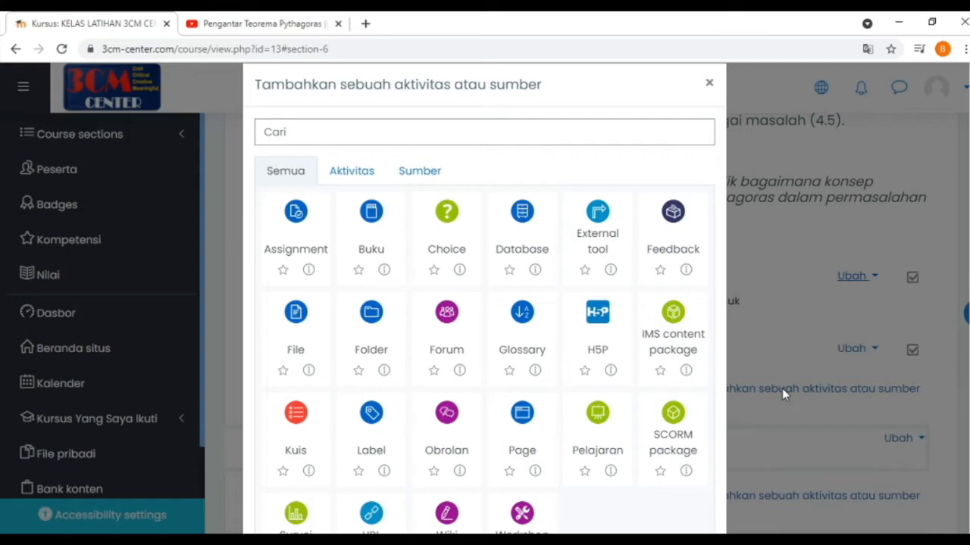
{"action": "left_click", "coordinate": [296, 214]}
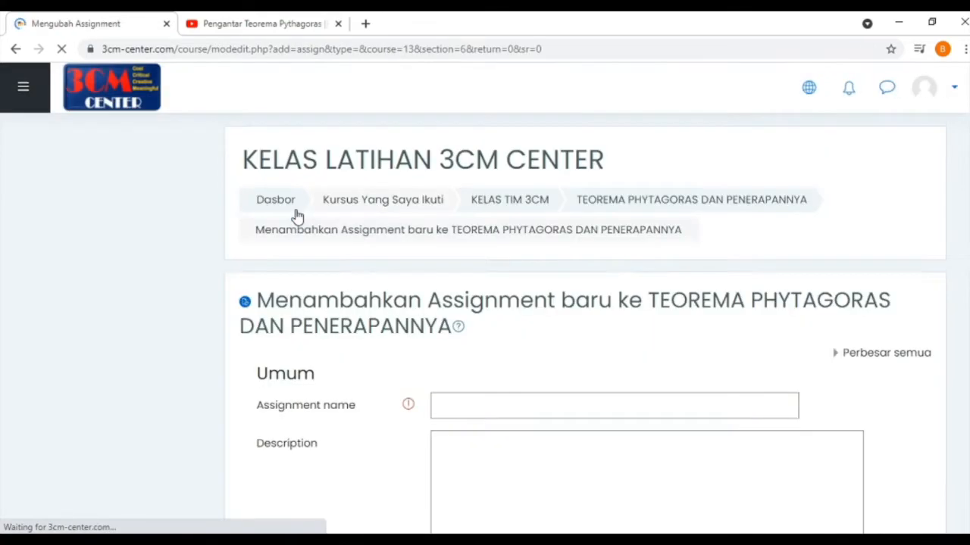
- Name the assignment "KIRIM HASIL TANTANGAN"
{"action": "scroll", "coordinate": [585, 325], "scroll_direction": "down", "scroll_amount": 3}
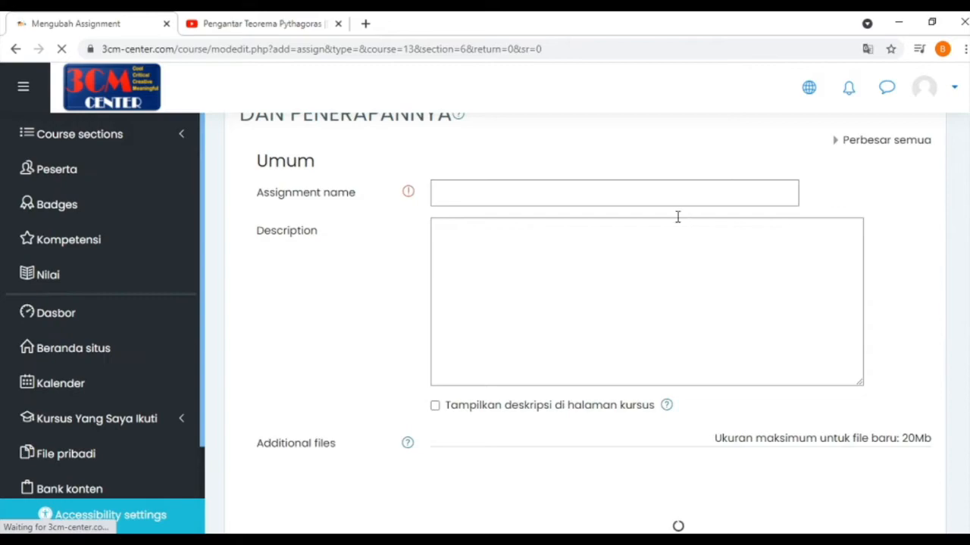
{"action": "left_click", "coordinate": [648, 199]}
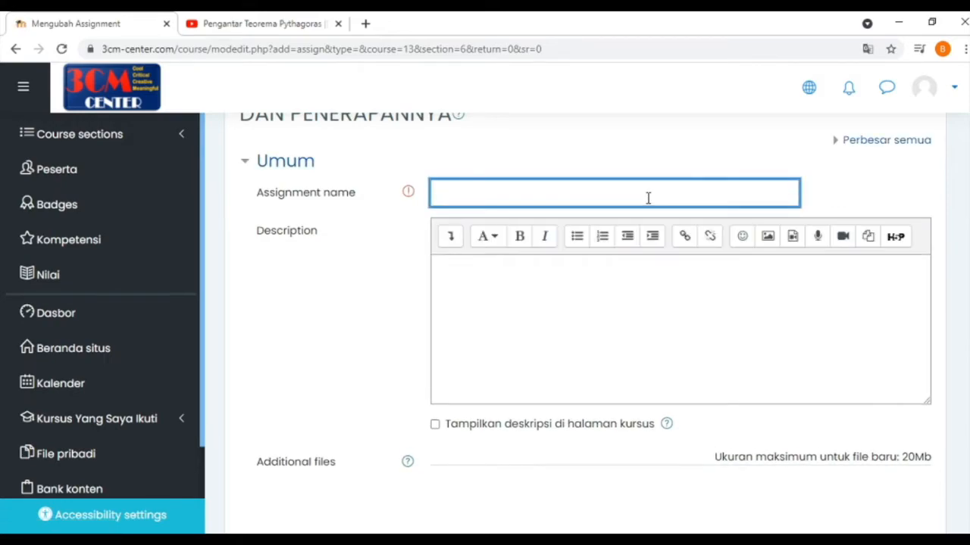
{"action": "type", "text": "KIRIM HASIL B"}
{"action": "key", "text": "BackSpace"}
{"action": "type", "text": "TANTANGAN"}
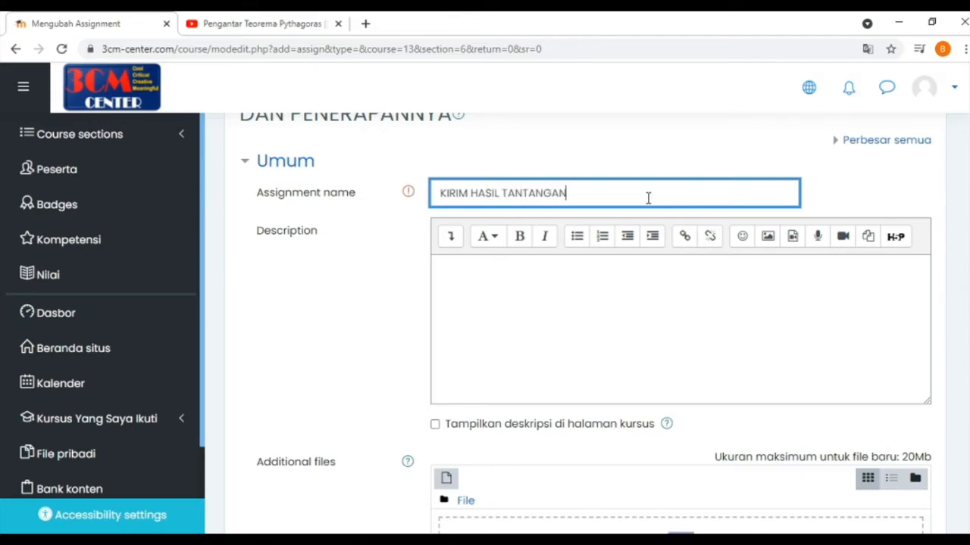
- Write "Kirimkan hasil pengamatanmu disini." as the assignment's description
{"action": "left_click", "coordinate": [622, 295]}
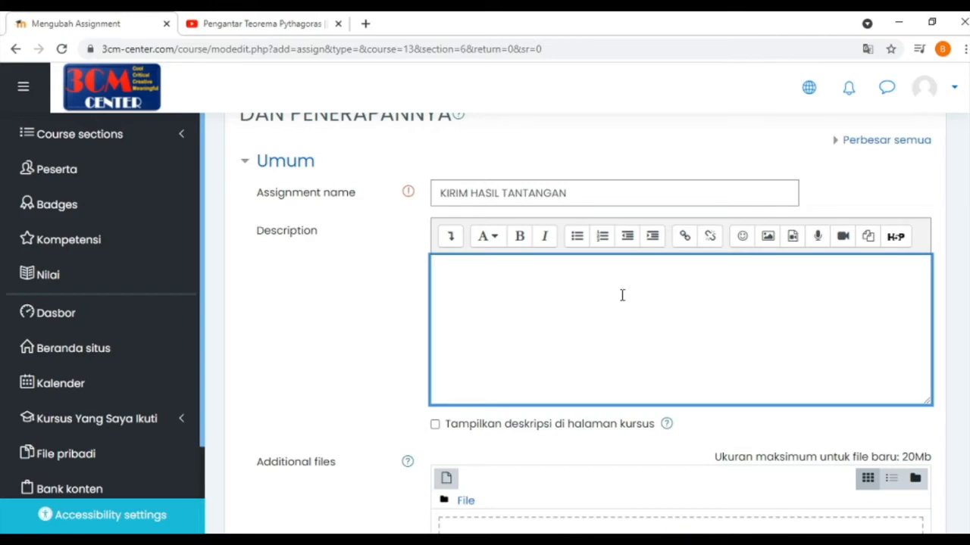
{"action": "type", "text": "Kirimkan hasi"}
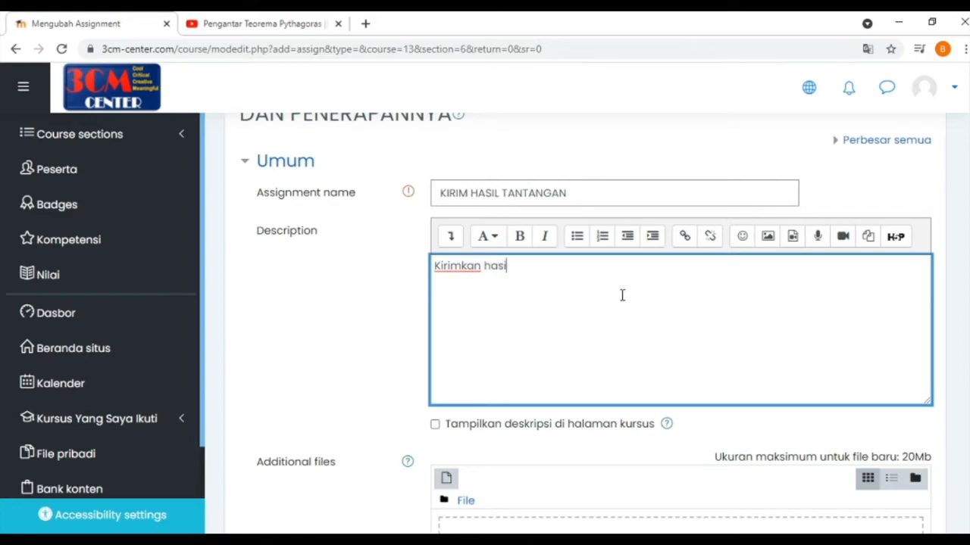
{"action": "type", "text": "l pengamatanmu"}
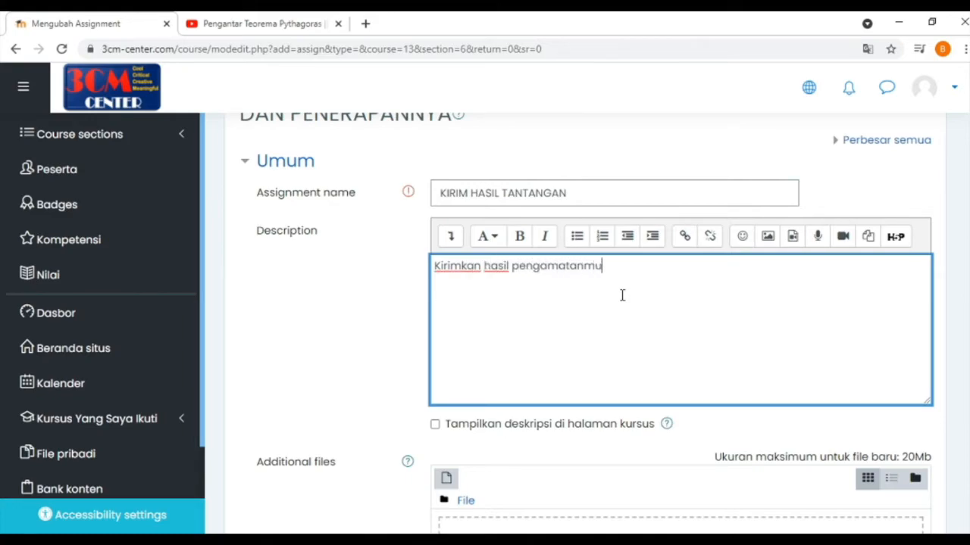
{"action": "type", "text": " disini."}
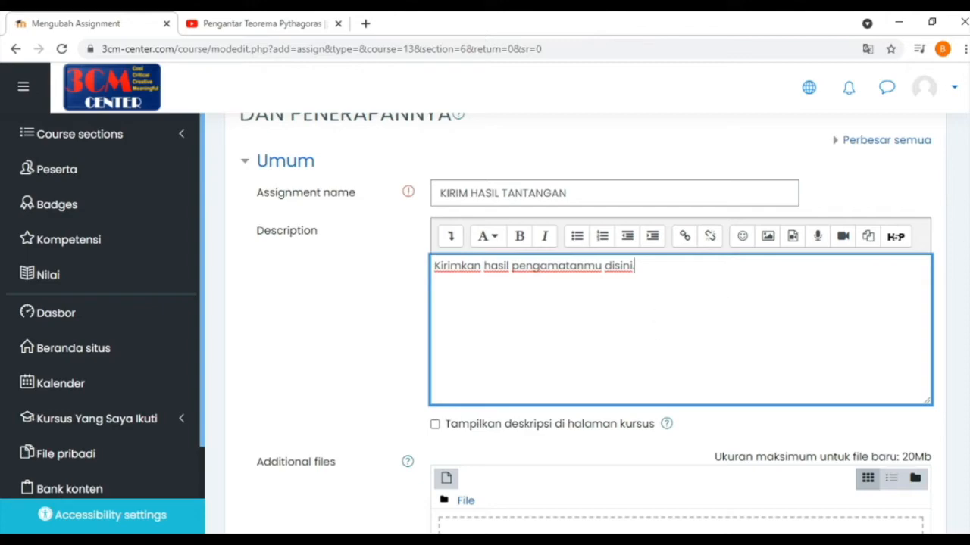
- Disable the assignment's availability dates for Izinkan kiriman dari, Batas waktu and Remind me to grade by
{"action": "scroll", "coordinate": [587, 324], "scroll_direction": "down", "scroll_amount": 4}
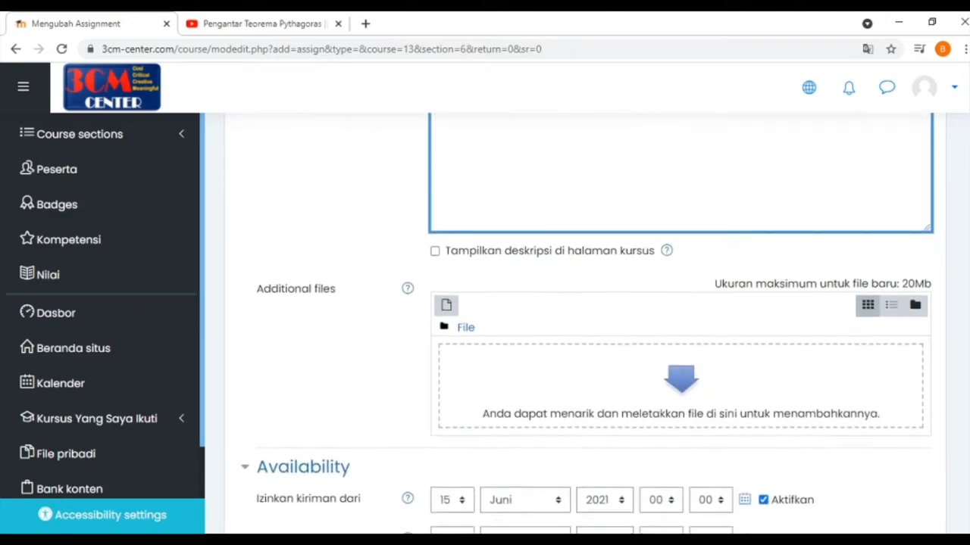
{"action": "scroll", "coordinate": [578, 253], "scroll_direction": "down", "scroll_amount": 3}
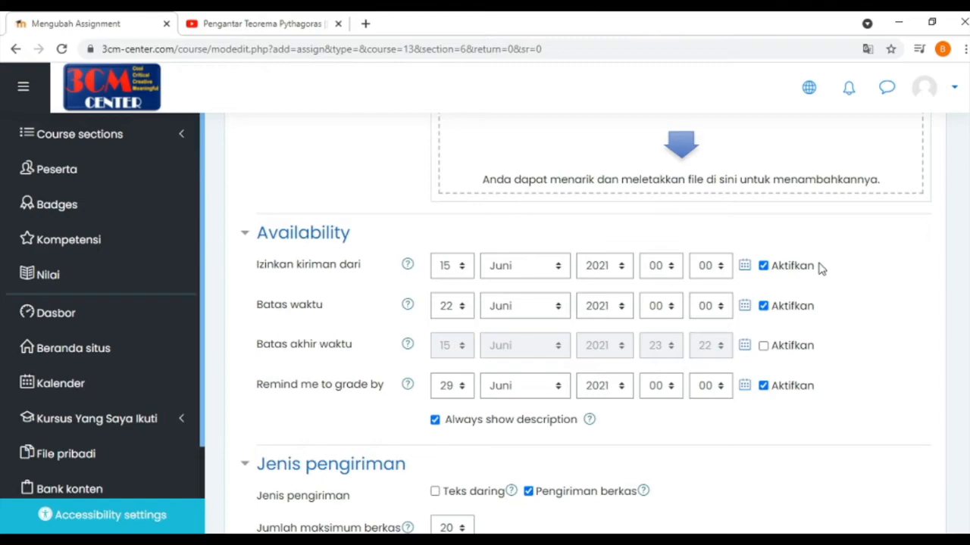
{"action": "left_click", "coordinate": [763, 265]}
{"action": "left_click", "coordinate": [763, 305]}
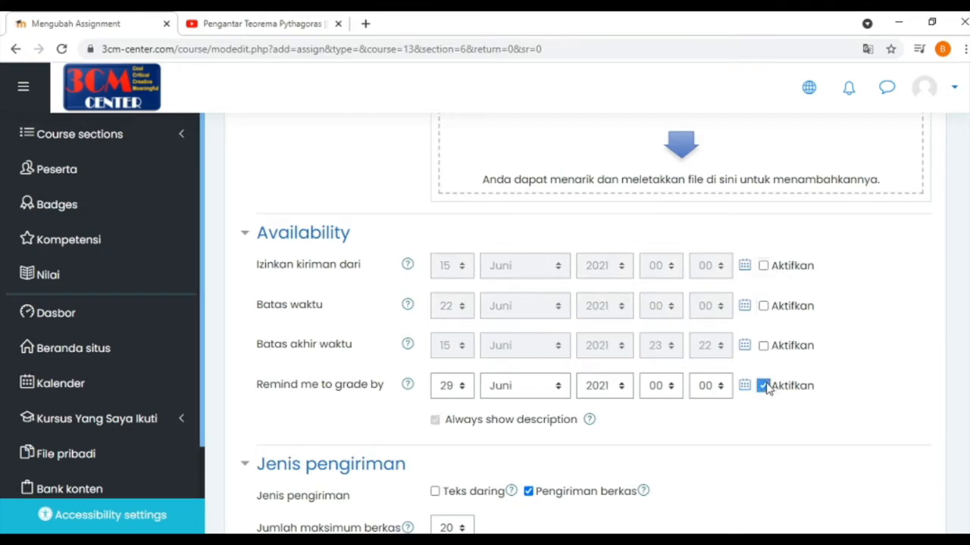
{"action": "left_click", "coordinate": [763, 385]}
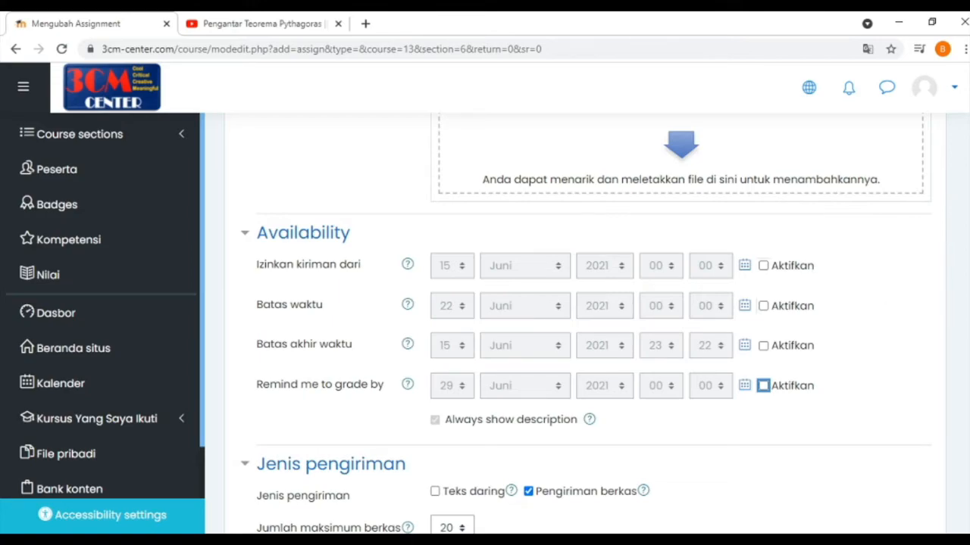
- Save and display the new KIRIM HASIL TANTANGAN assignment, and return to the topic TEOREMA PHYTAGORAS DAN PENERAPANNYA
{"action": "scroll", "coordinate": [814, 273], "scroll_direction": "down", "scroll_amount": 5}
{"action": "scroll", "coordinate": [951, 421], "scroll_direction": "down", "scroll_amount": 3}
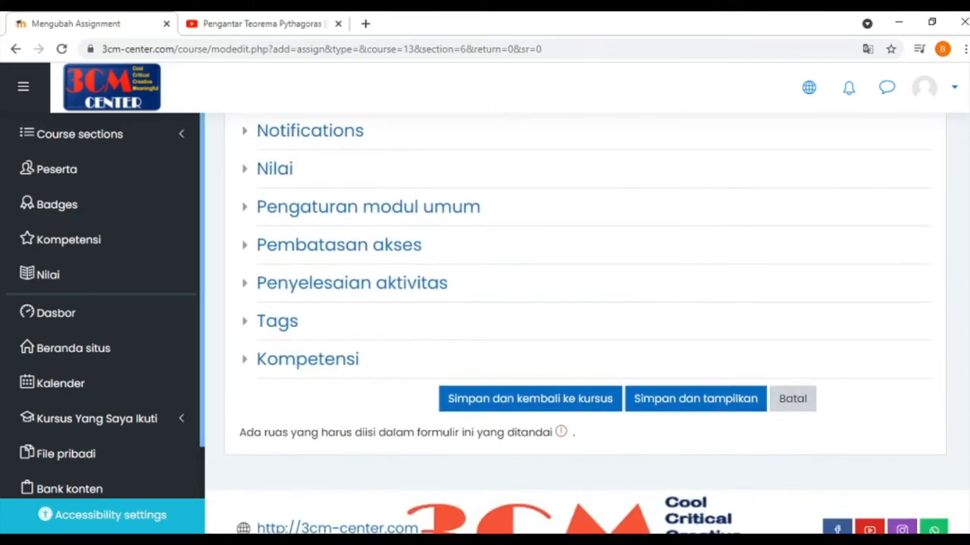
{"action": "left_click", "coordinate": [729, 402]}
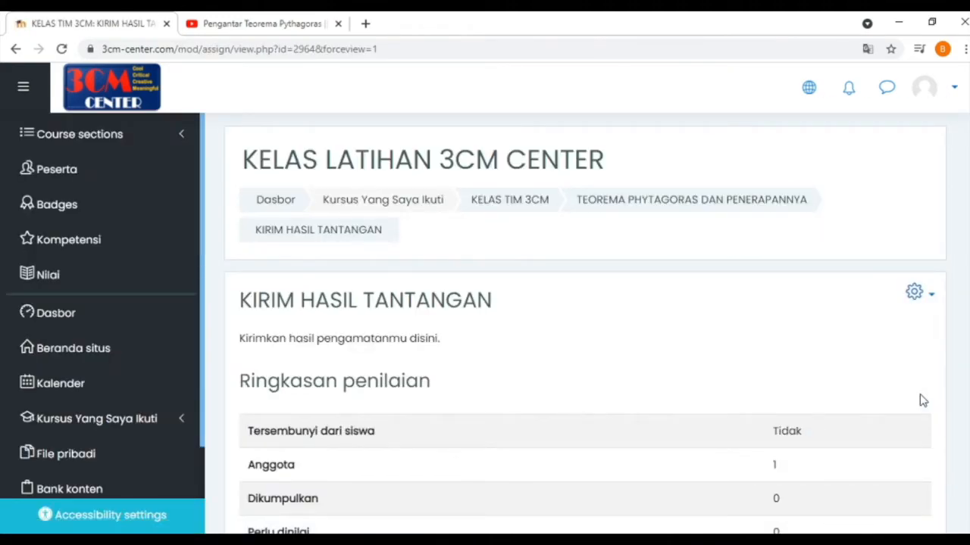
{"action": "left_click", "coordinate": [674, 214]}
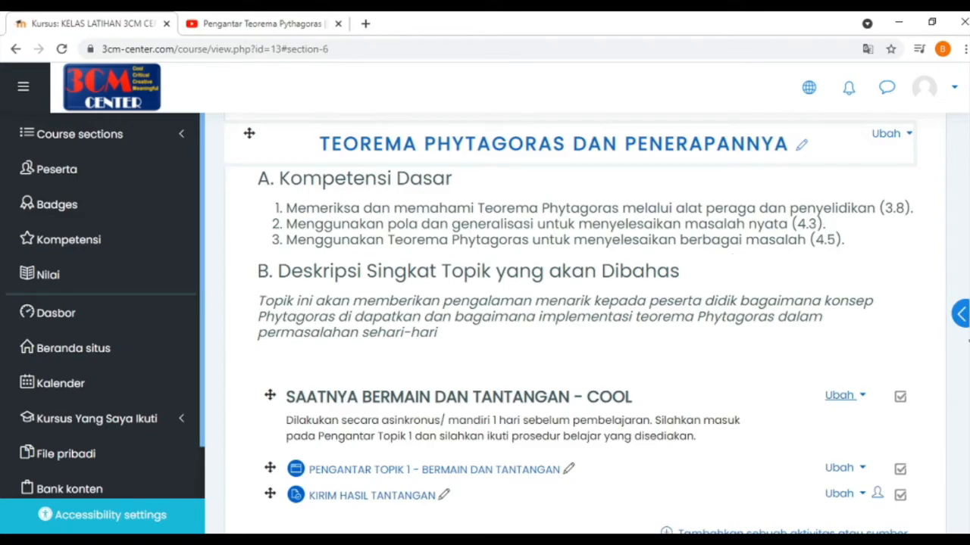
- Indent the activities PENGANTAR TOPIK 1 - BERMAIN DAN TANTANGAN and KIRIM HASIL TANTANGAN one level to the right
{"action": "scroll", "coordinate": [407, 317], "scroll_direction": "down", "scroll_amount": 3}
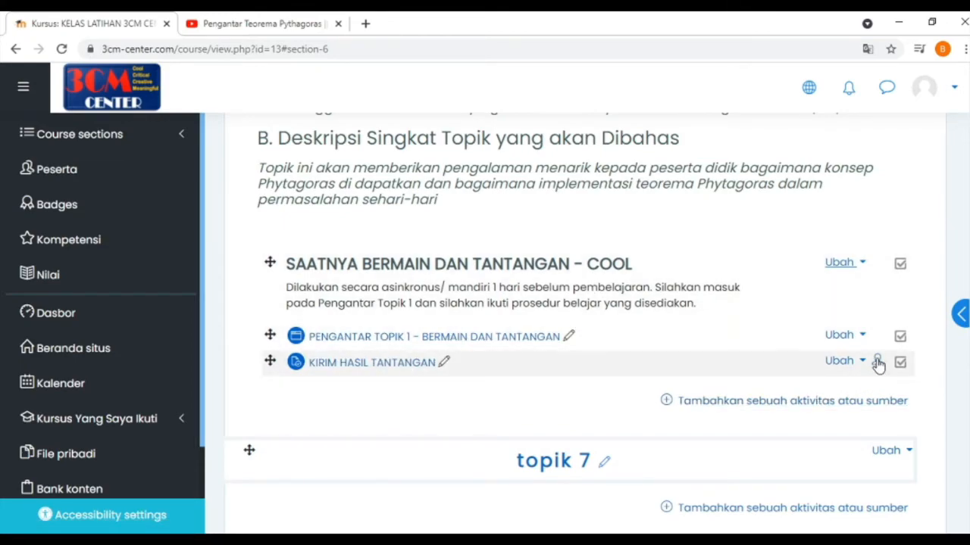
{"action": "left_click", "coordinate": [840, 336]}
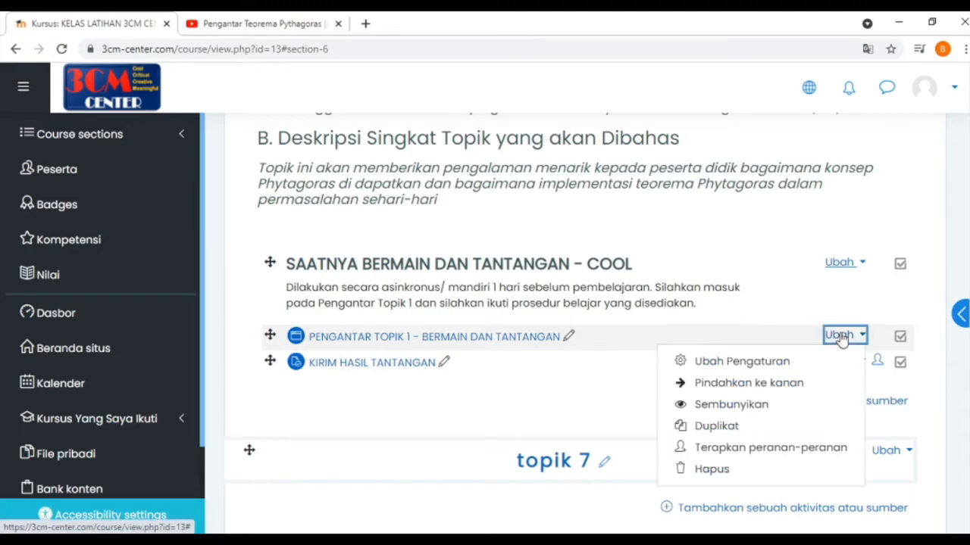
{"action": "left_click", "coordinate": [773, 385]}
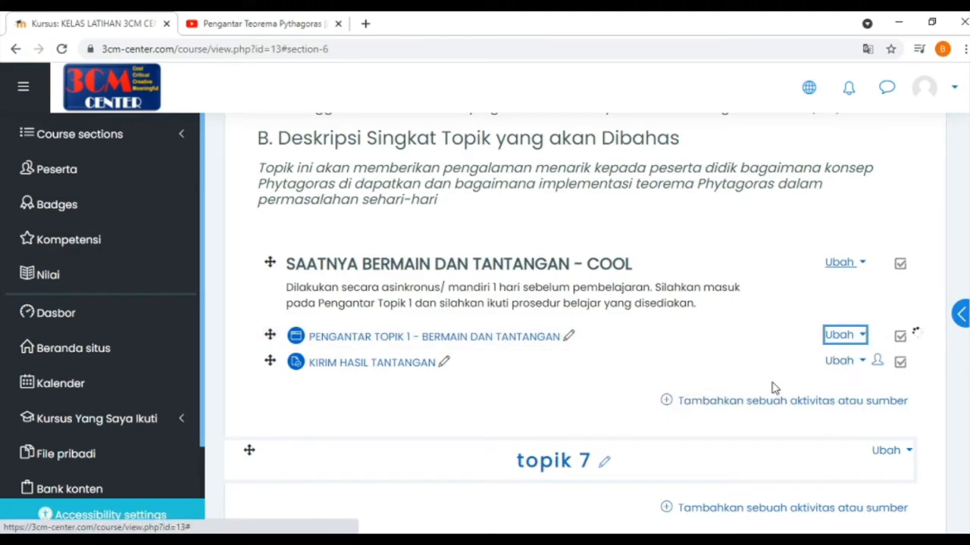
{"action": "left_click", "coordinate": [840, 361]}
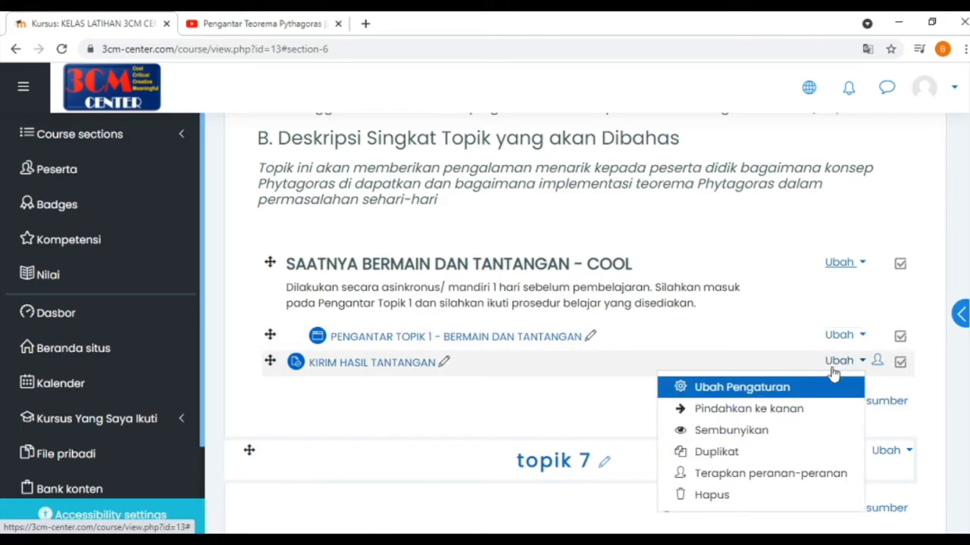
{"action": "left_click", "coordinate": [788, 409]}
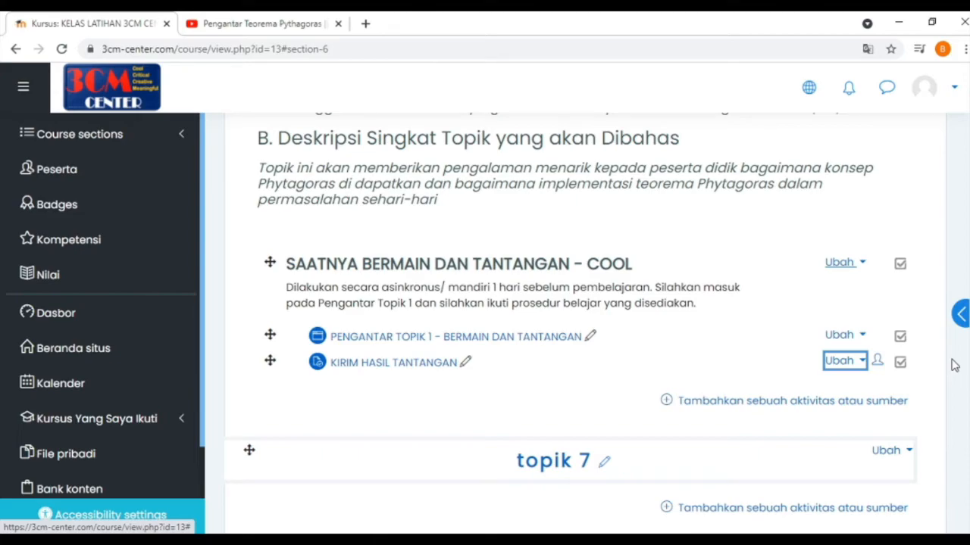
{"action": "left_click", "coordinate": [945, 374]}
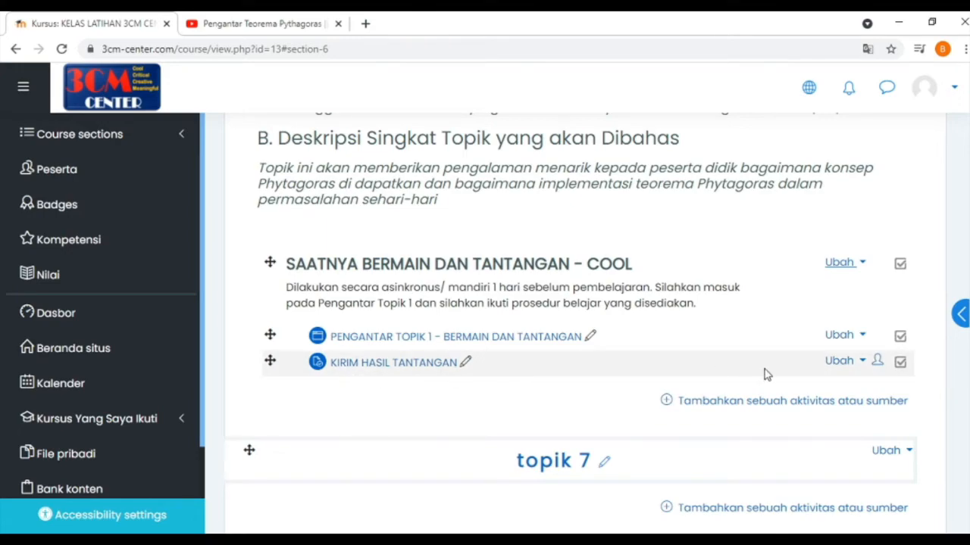
- Reopen the settings of the KIRIM HASIL TANTANGAN assignment and collapse its Availability section to reach Jenis pengiriman
{"action": "left_click", "coordinate": [839, 367]}
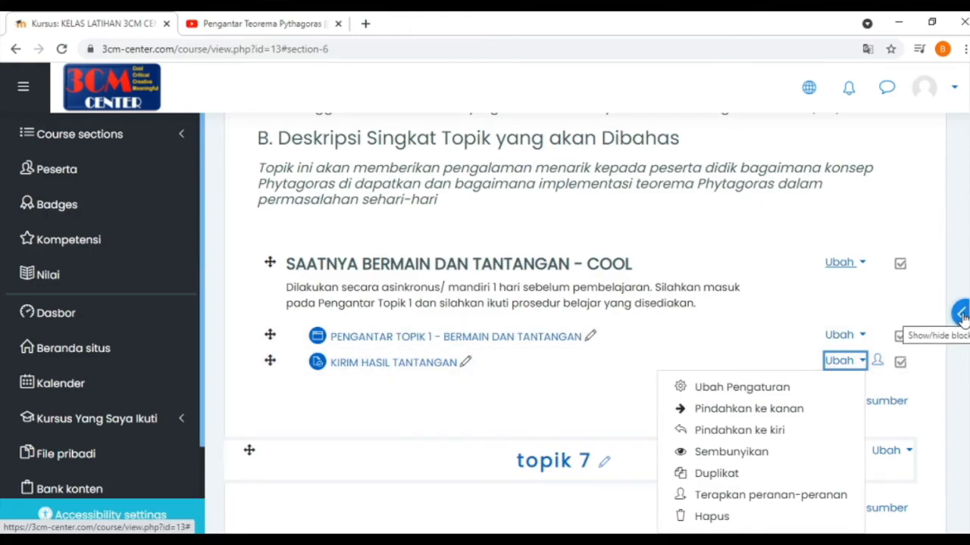
{"action": "left_click", "coordinate": [720, 388]}
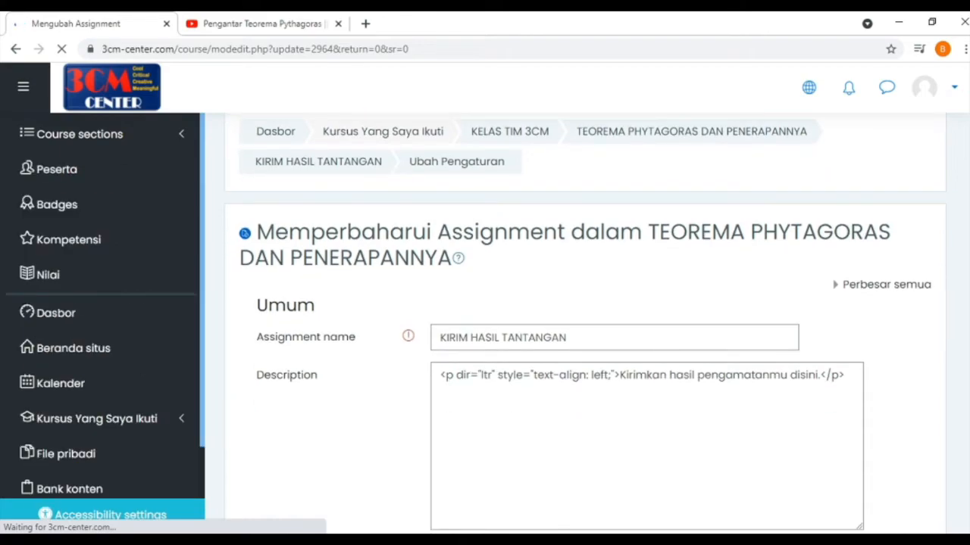
{"action": "scroll", "coordinate": [584, 326], "scroll_direction": "down", "scroll_amount": 3}
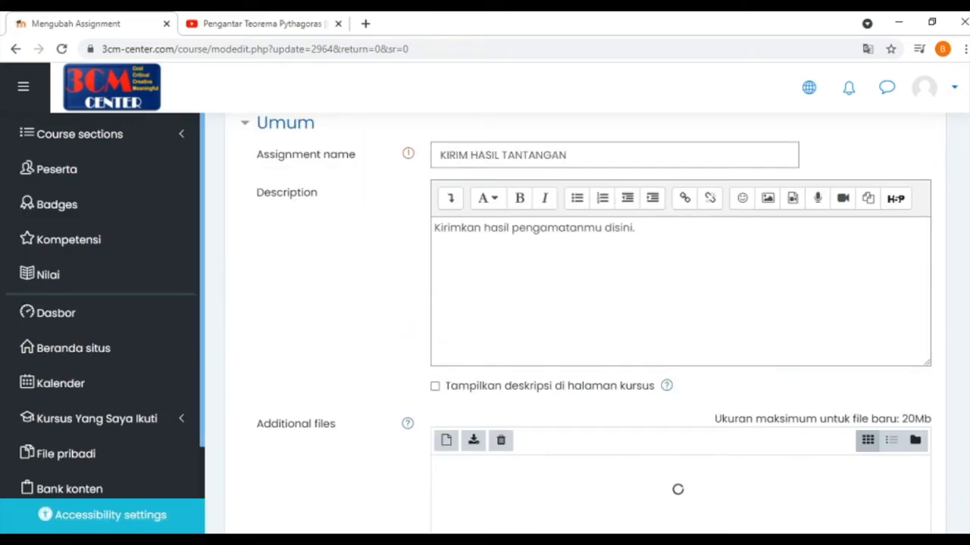
{"action": "scroll", "coordinate": [585, 325], "scroll_direction": "down", "scroll_amount": 1}
{"action": "scroll", "coordinate": [359, 250], "scroll_direction": "down", "scroll_amount": 5}
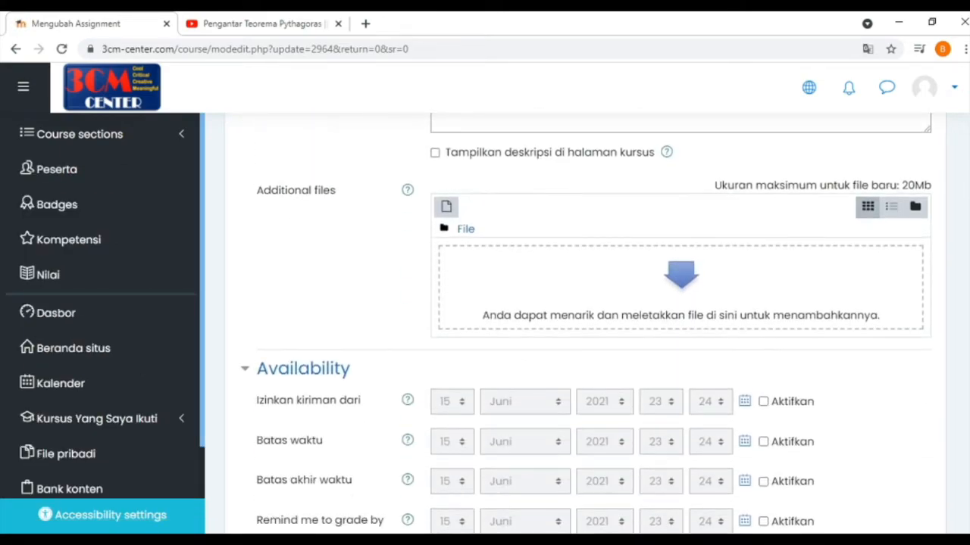
{"action": "left_click", "coordinate": [293, 193]}
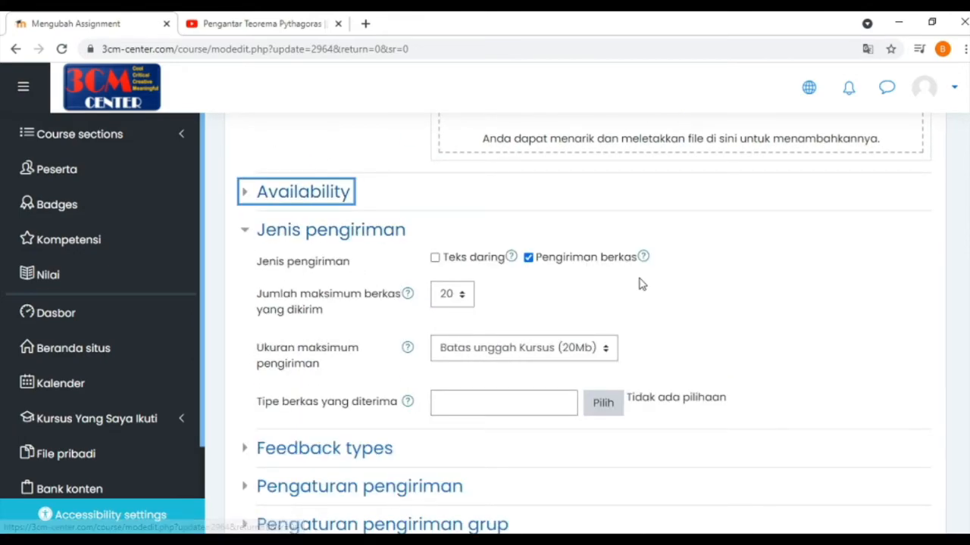
{"action": "left_click", "coordinate": [439, 235]}
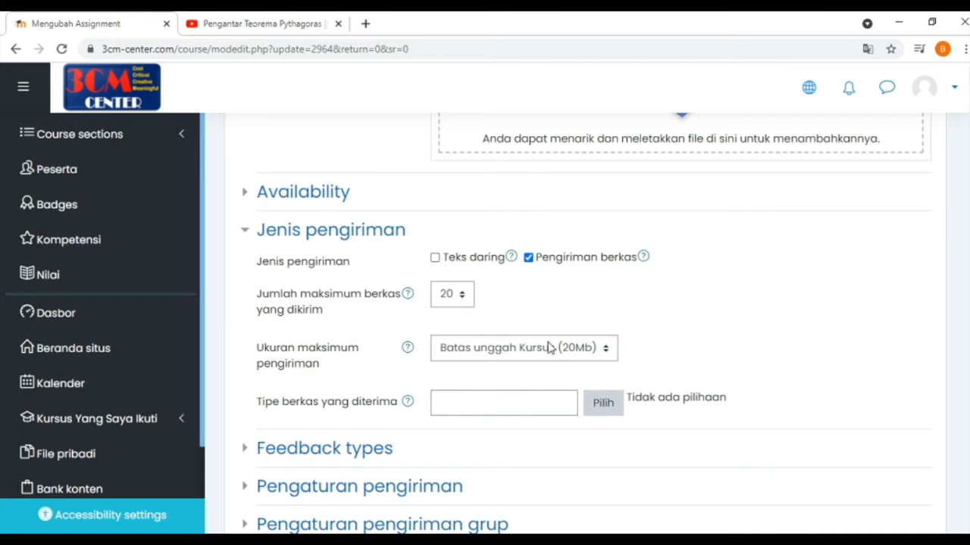
- Limit the assignment's submissions to a maximum size of 500Kb and a maximum of 2 files
{"action": "left_click", "coordinate": [603, 350]}
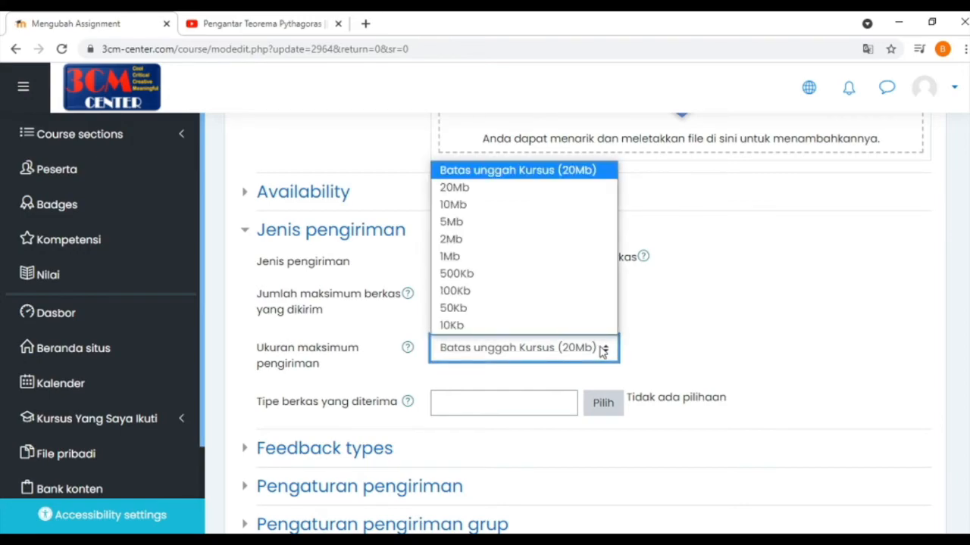
{"action": "left_click", "coordinate": [502, 275]}
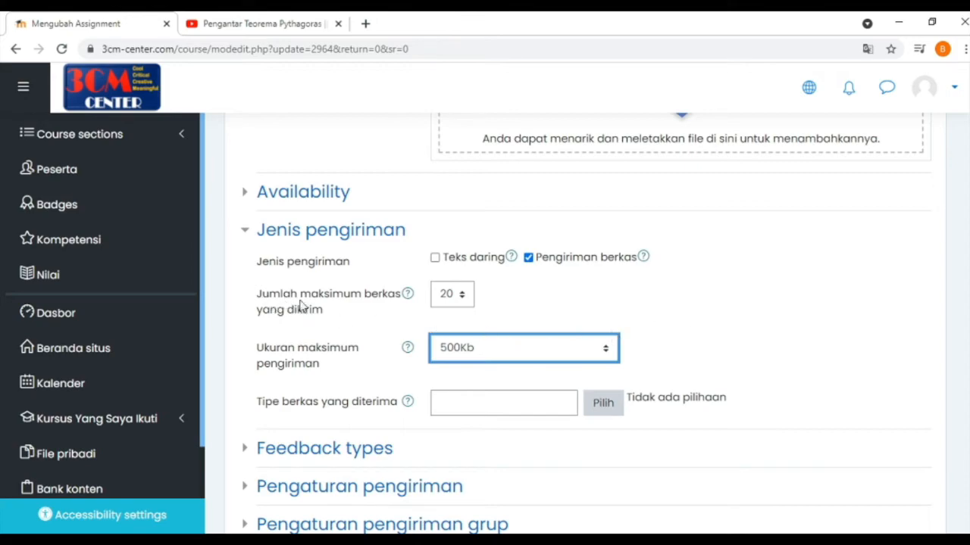
{"action": "left_click", "coordinate": [459, 298]}
{"action": "left_click_drag", "start_coordinate": [484, 247], "coordinate": [480, 144]}
{"action": "left_click", "coordinate": [454, 40]}
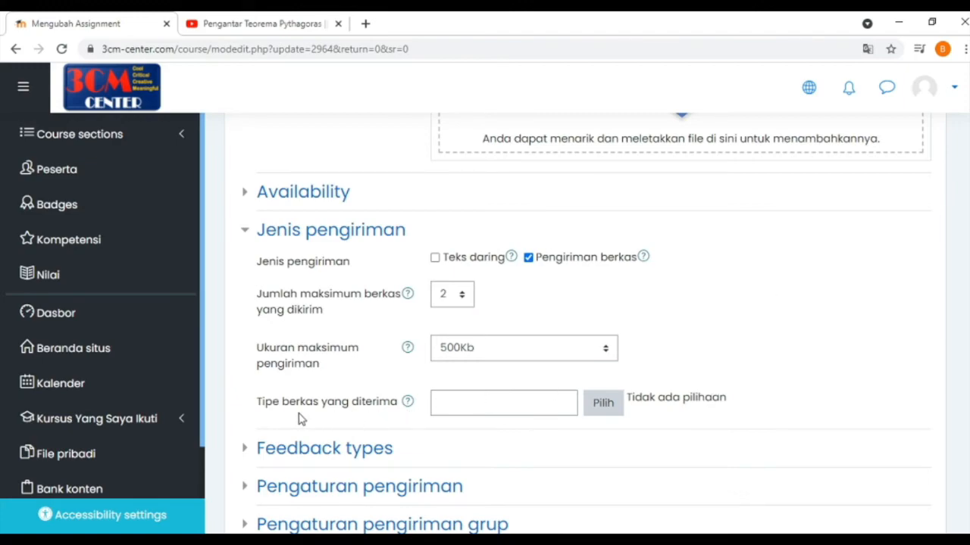
- Set the assignment's accepted file types to All file types and collapse the Jenis pengiriman section
{"action": "left_click", "coordinate": [605, 409]}
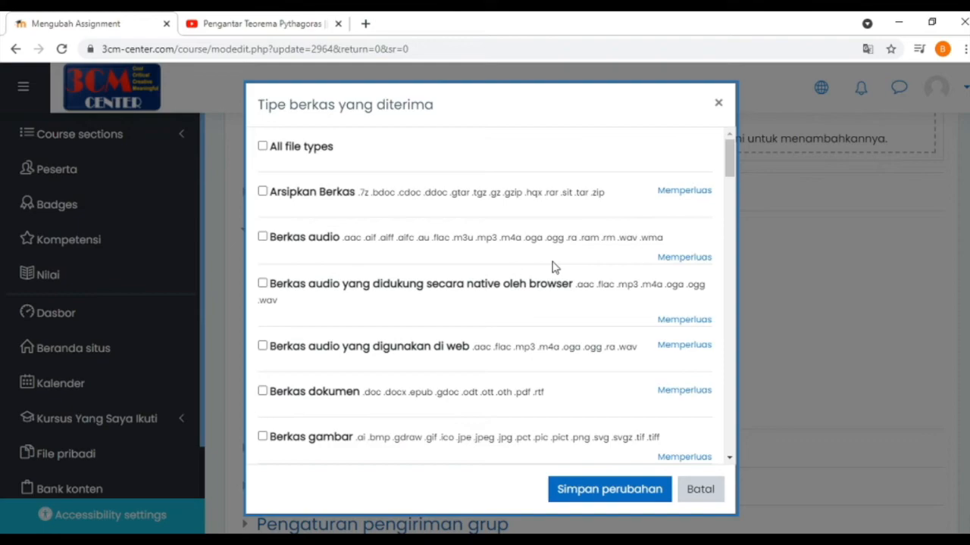
{"action": "left_click", "coordinate": [262, 147]}
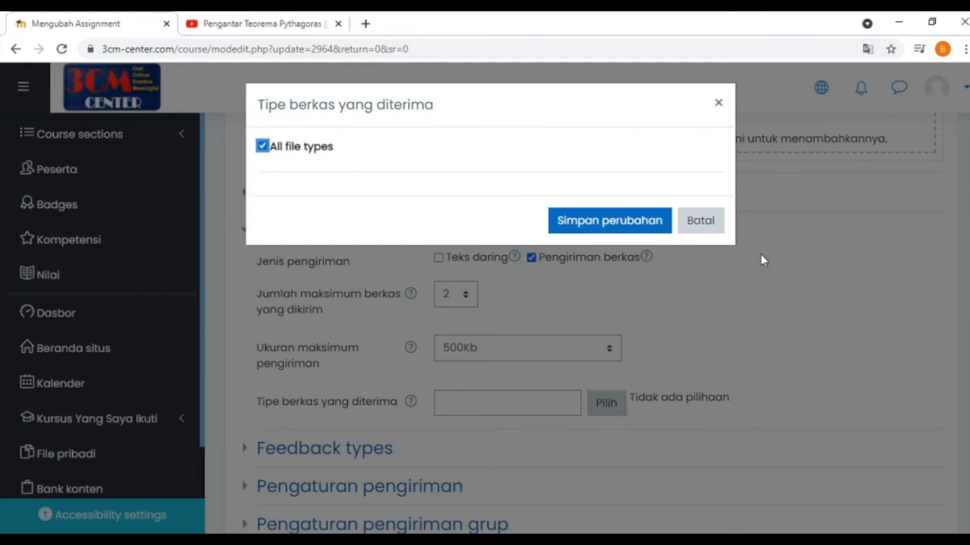
{"action": "left_click", "coordinate": [617, 221]}
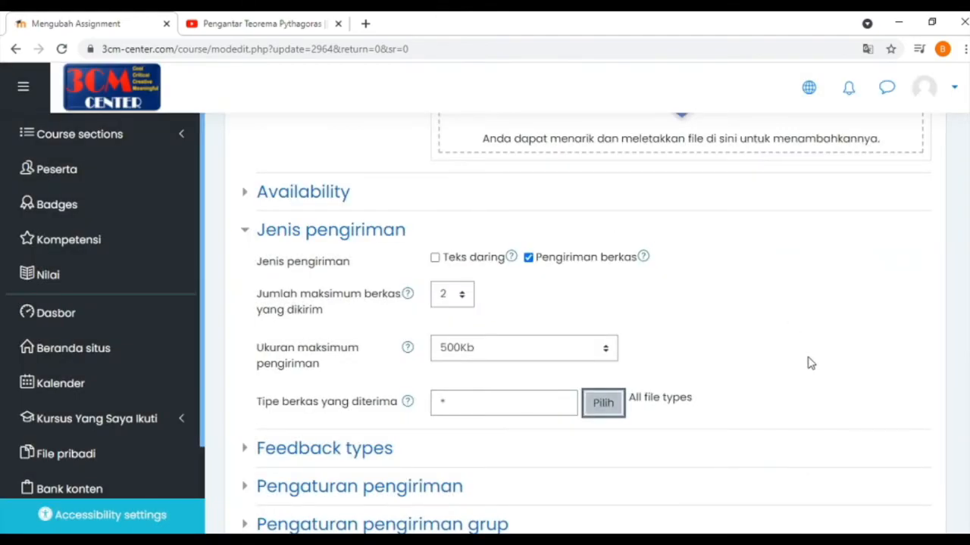
{"action": "left_click", "coordinate": [772, 331]}
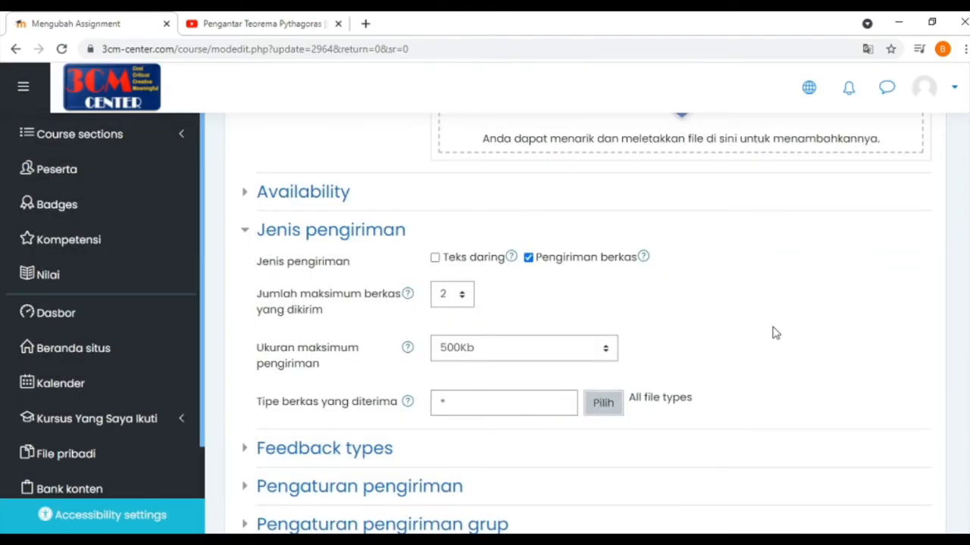
{"action": "left_click", "coordinate": [333, 233]}
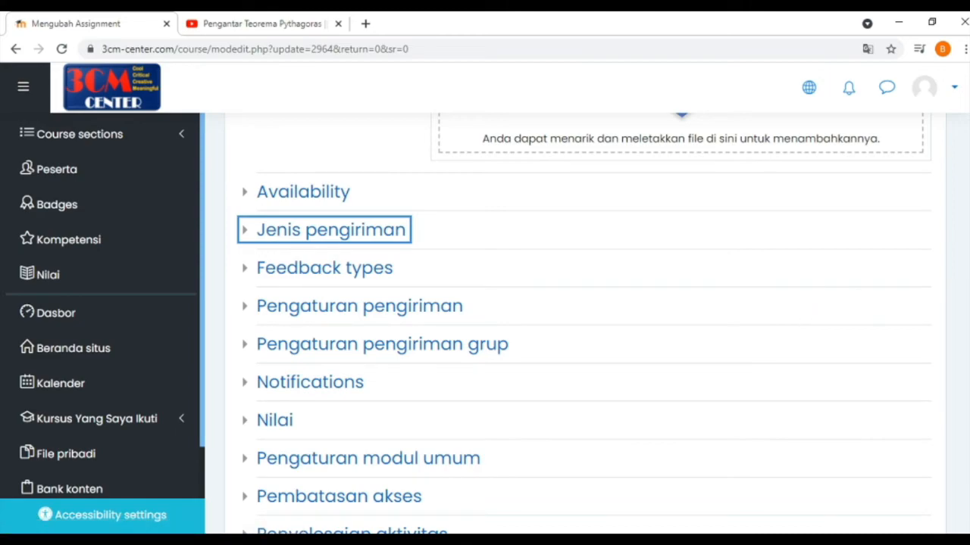
- Add an activity completion restriction to the assignment requiring PENGANTAR TOPIK 1 - BERMAIN DAN TANTANGAN to be marked complete
{"action": "scroll", "coordinate": [583, 318], "scroll_direction": "down", "scroll_amount": 3}
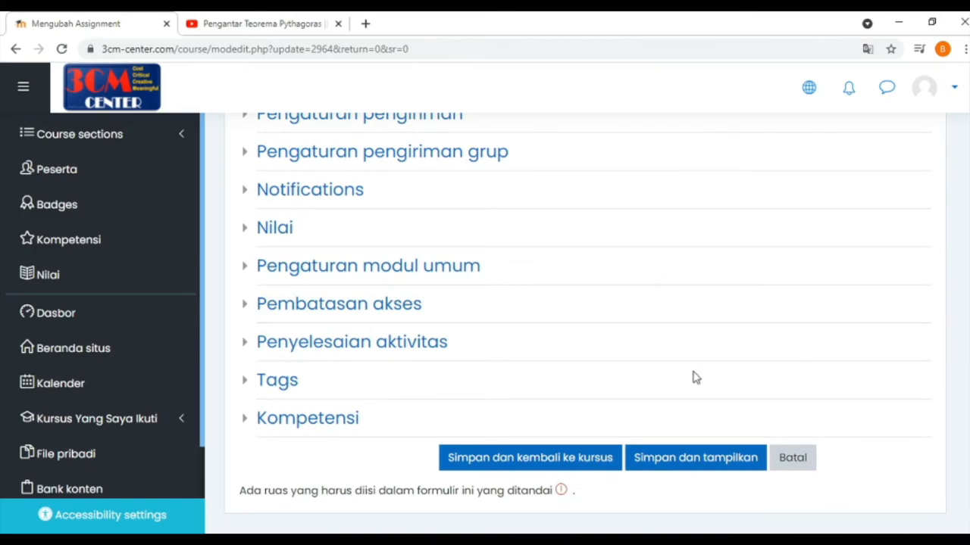
{"action": "left_click", "coordinate": [362, 314]}
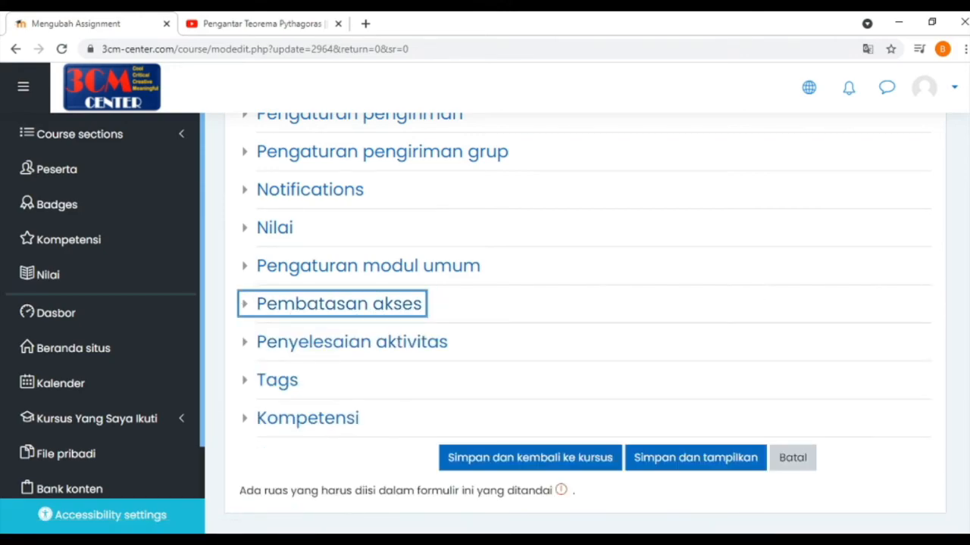
{"action": "scroll", "coordinate": [931, 299], "scroll_direction": "down", "scroll_amount": 1}
{"action": "left_click", "coordinate": [319, 224]}
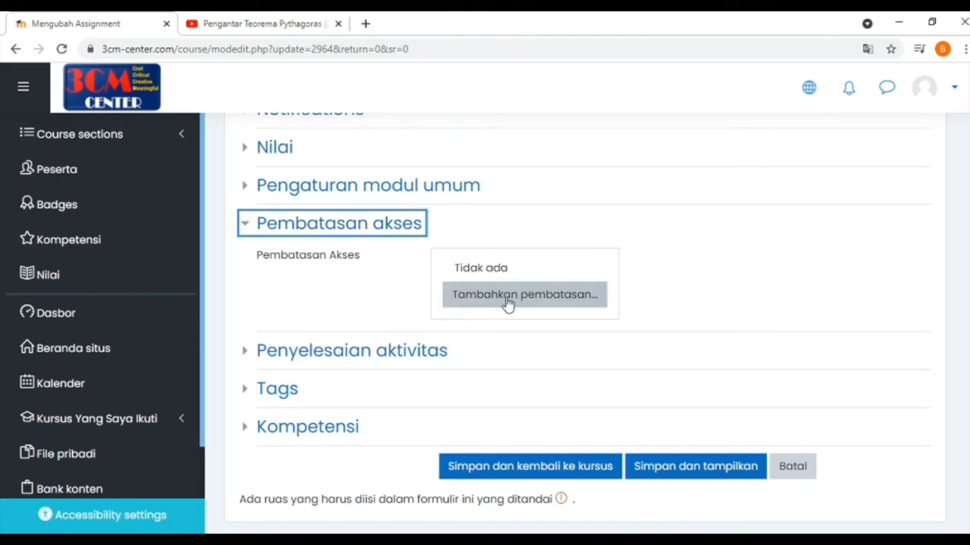
{"action": "left_click", "coordinate": [540, 304]}
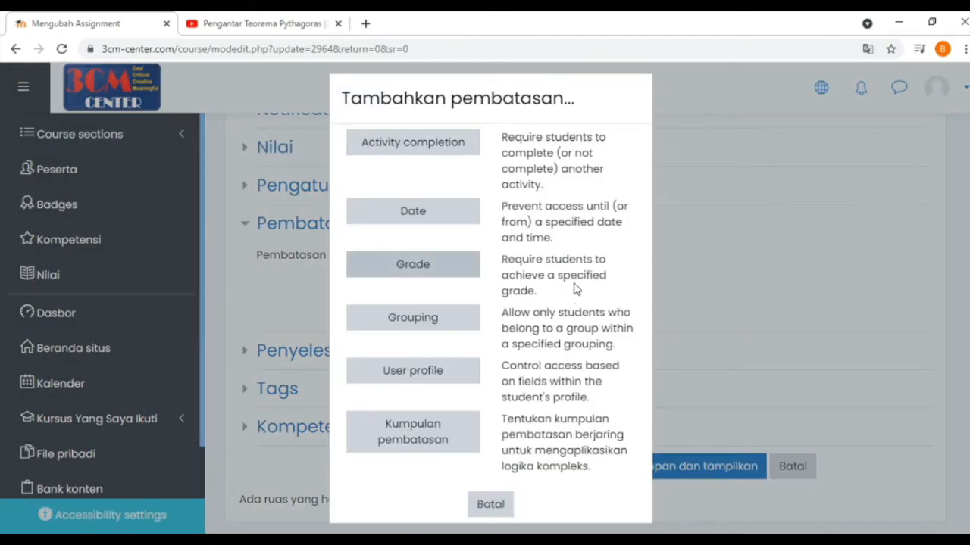
{"action": "left_click", "coordinate": [428, 154]}
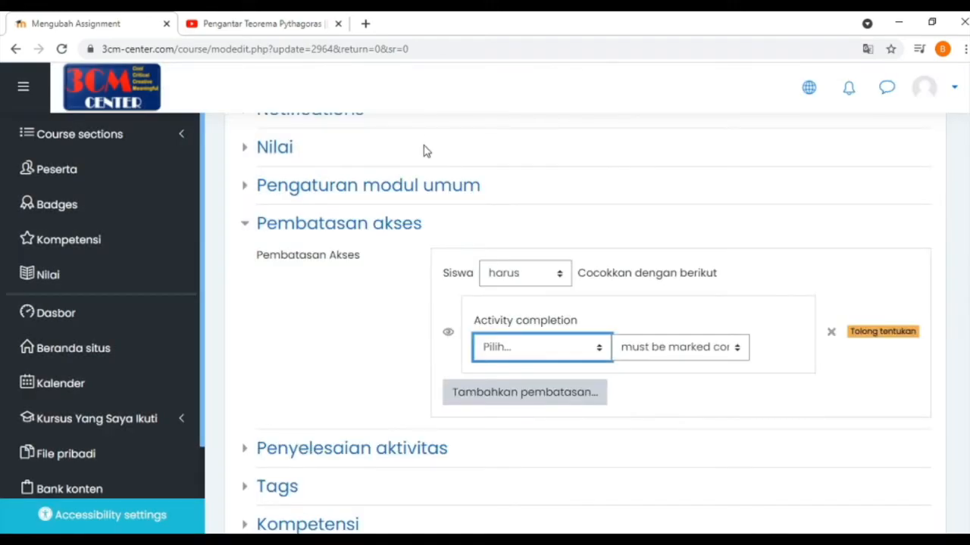
{"action": "left_click", "coordinate": [599, 349]}
{"action": "scroll", "coordinate": [804, 48], "scroll_direction": "down", "scroll_amount": 1}
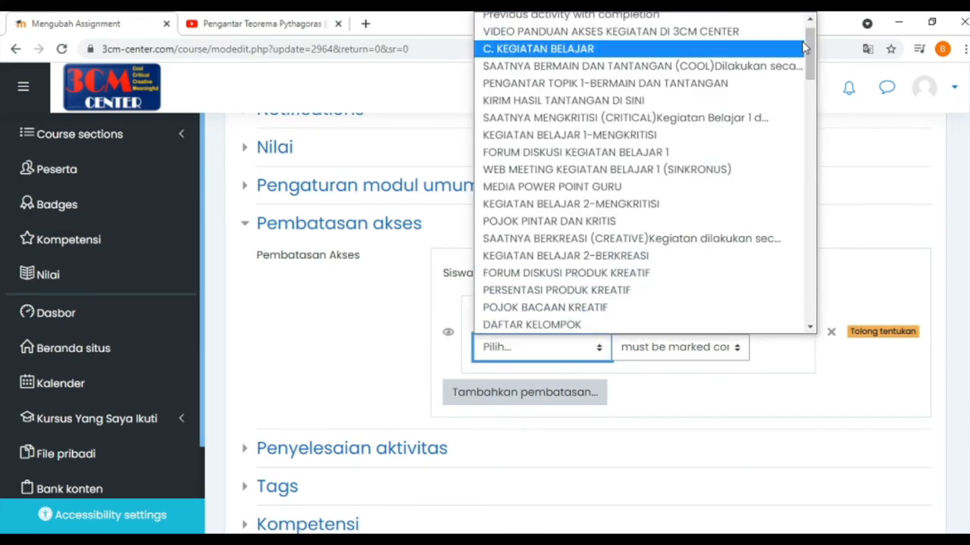
{"action": "left_click_drag", "start_coordinate": [809, 51], "coordinate": [812, 316]}
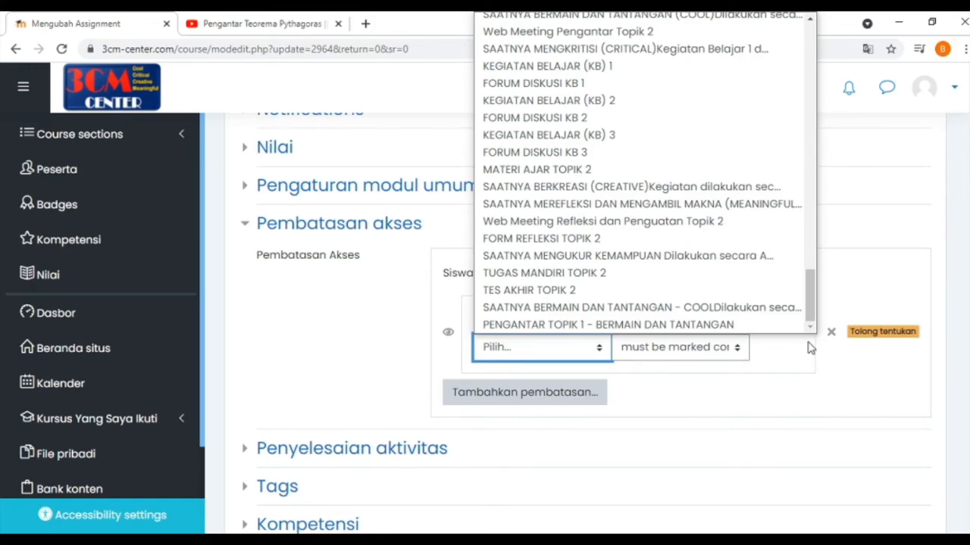
{"action": "left_click", "coordinate": [732, 325]}
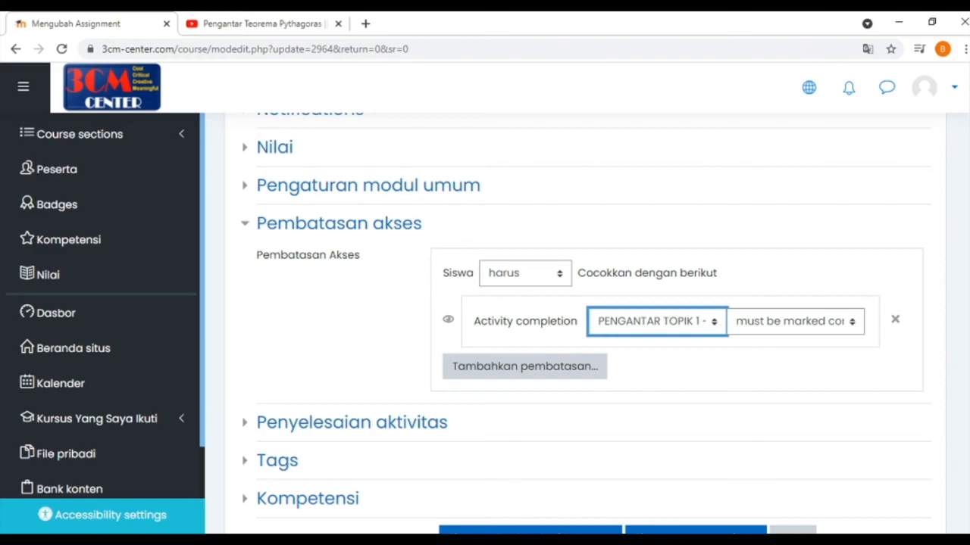
- Save and display the updated assignment, and go back to the Pythagoras topic to review its activity list with the access restriction
{"action": "scroll", "coordinate": [586, 321], "scroll_direction": "down", "scroll_amount": 1}
{"action": "scroll", "coordinate": [657, 386], "scroll_direction": "down", "scroll_amount": 3}
{"action": "left_click", "coordinate": [677, 327]}
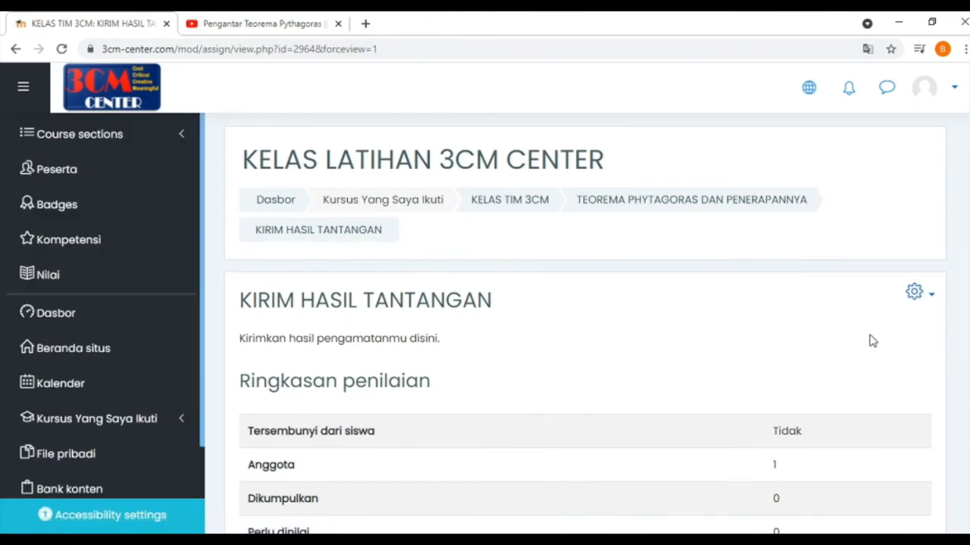
{"action": "left_click", "coordinate": [726, 201]}
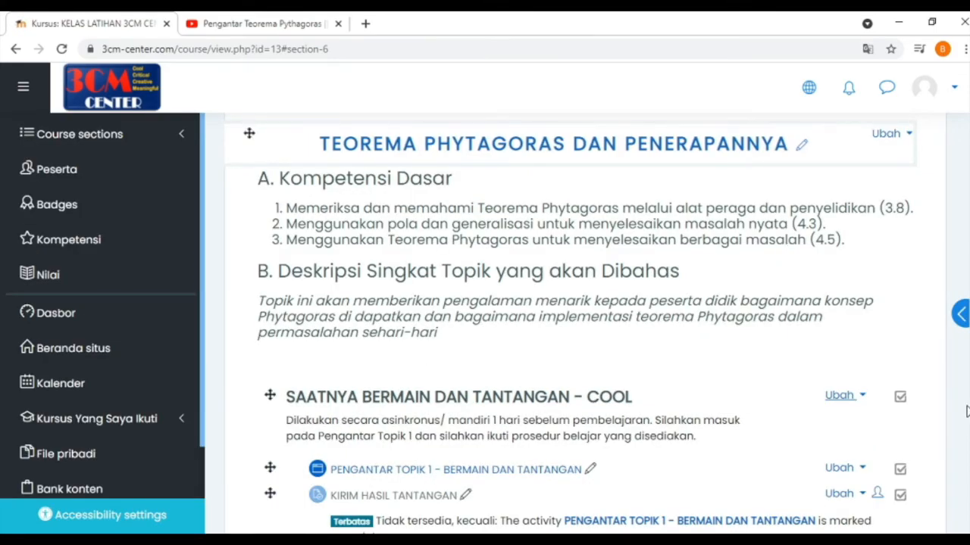
{"action": "scroll", "coordinate": [571, 328], "scroll_direction": "down", "scroll_amount": 2}
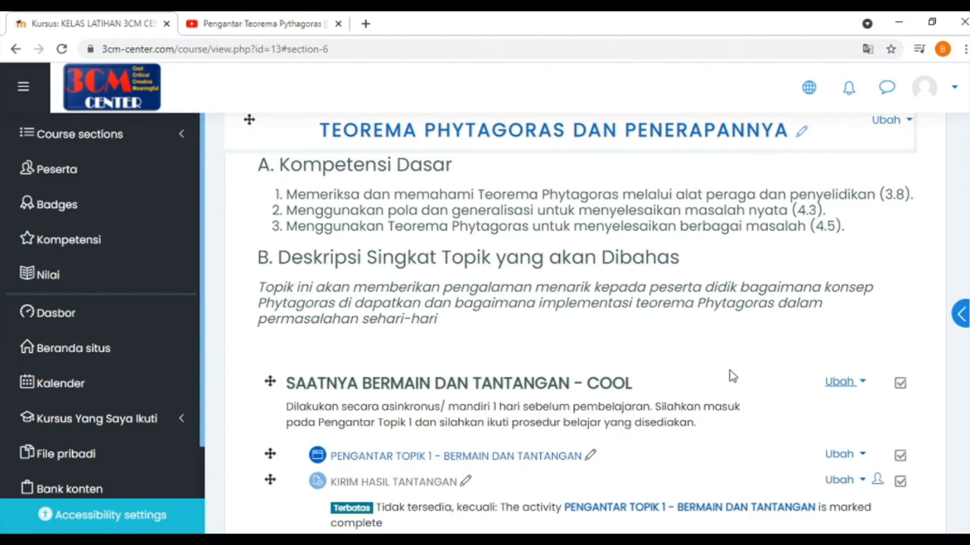
{"action": "scroll", "coordinate": [857, 412], "scroll_direction": "down", "scroll_amount": 2}
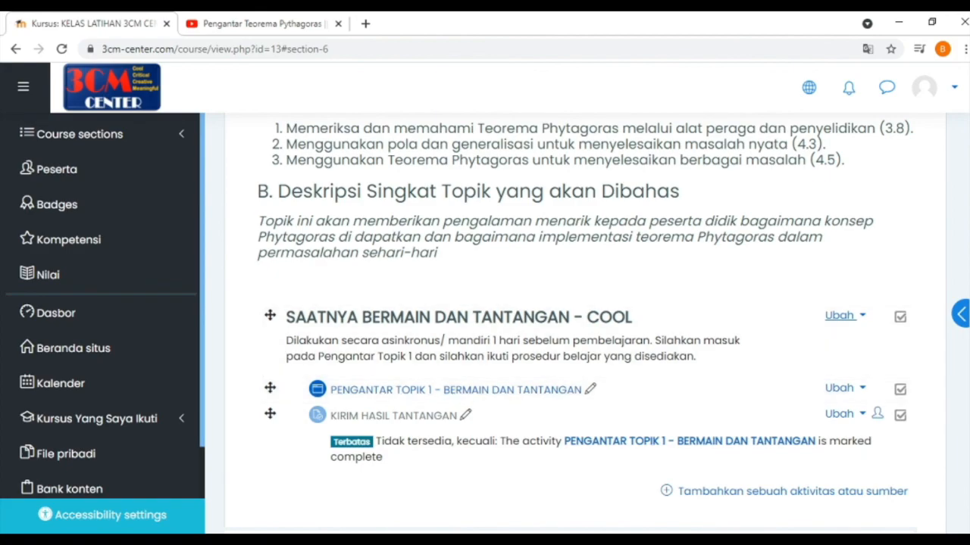
{"action": "scroll", "coordinate": [571, 325], "scroll_direction": "up", "scroll_amount": 1}
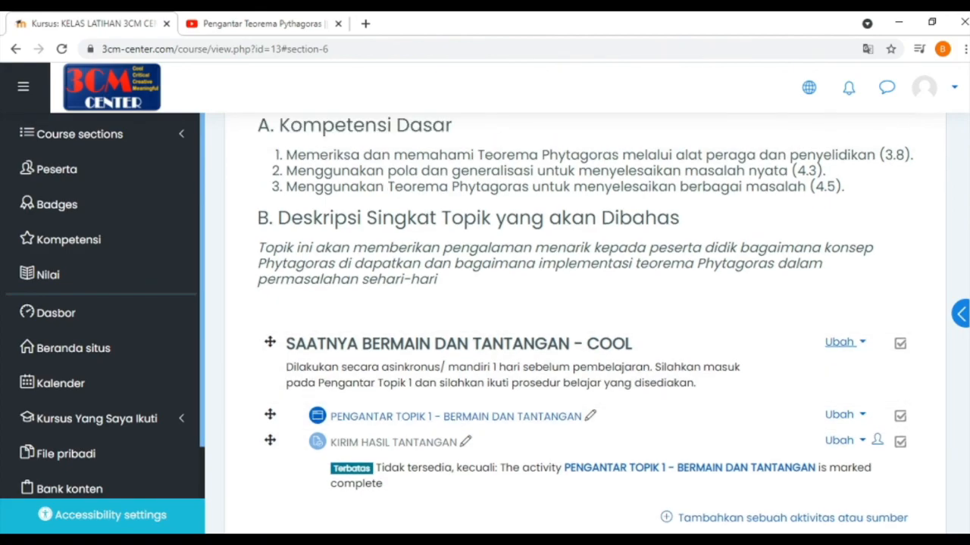
{"action": "scroll", "coordinate": [571, 325], "scroll_direction": "up", "scroll_amount": 1}
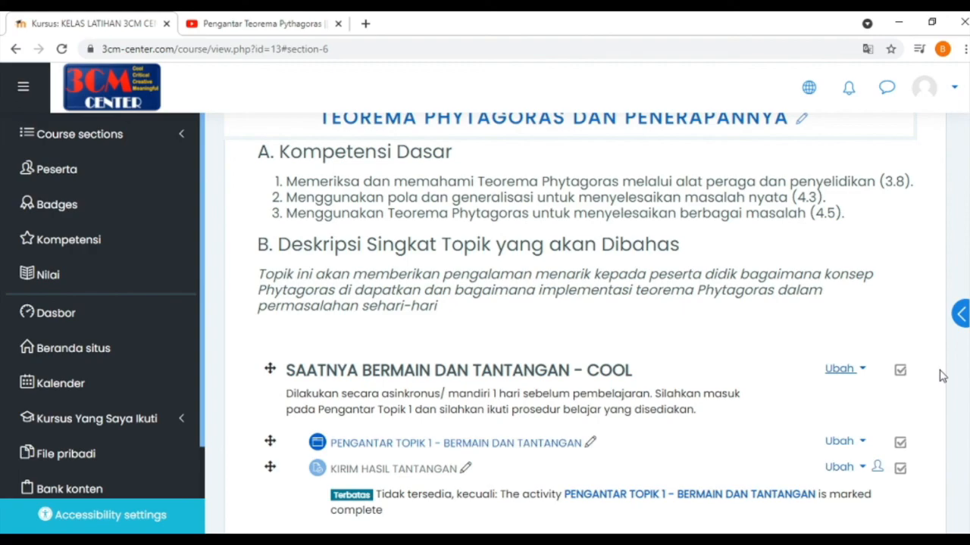